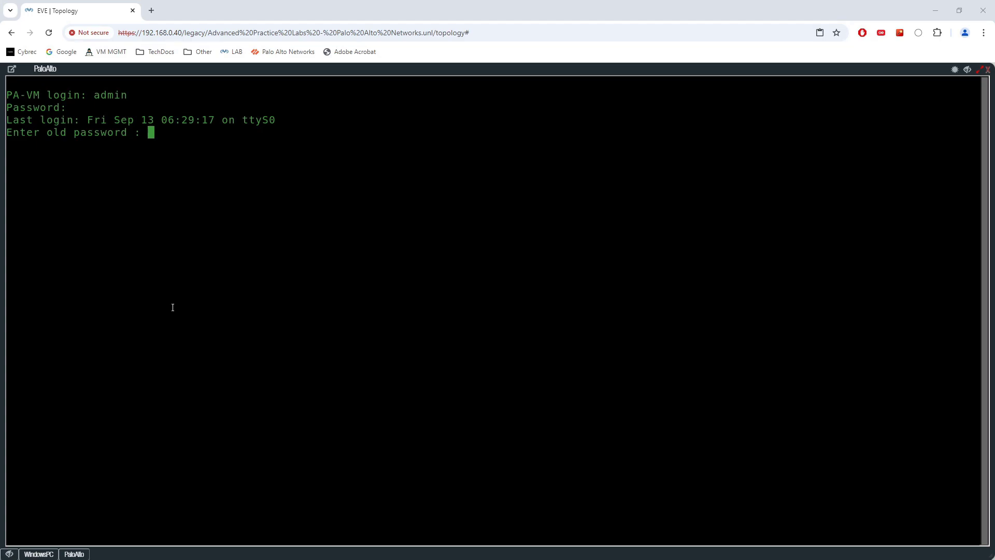
- Reopen the PaloAlto console and change the admin password, entering the new password twice
click(9, 553)
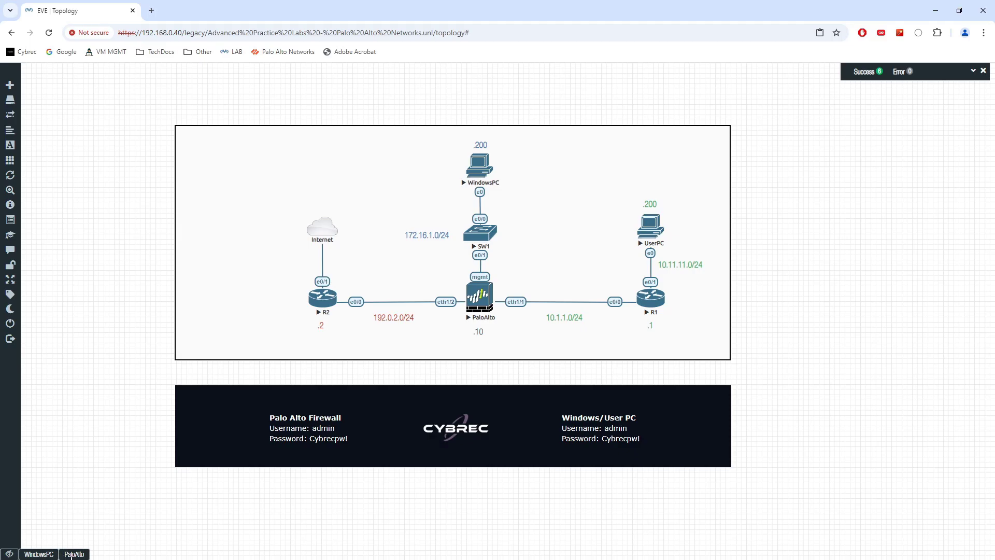
click(72, 554)
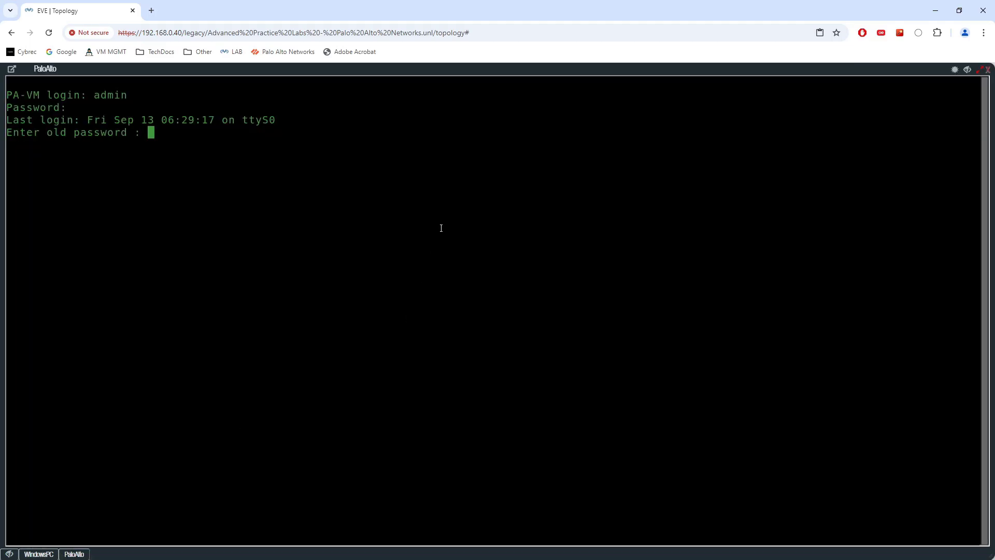
key(Return)
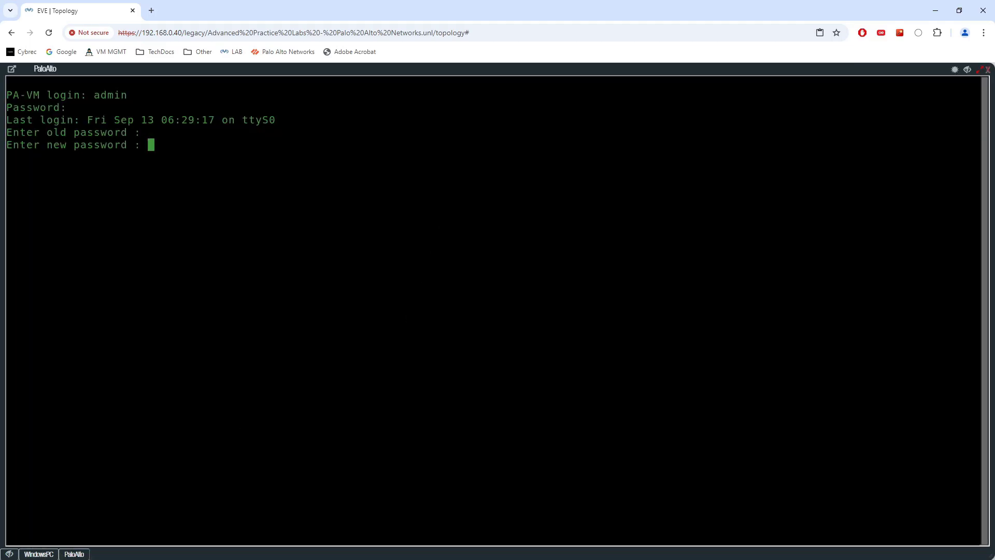
key(Return)
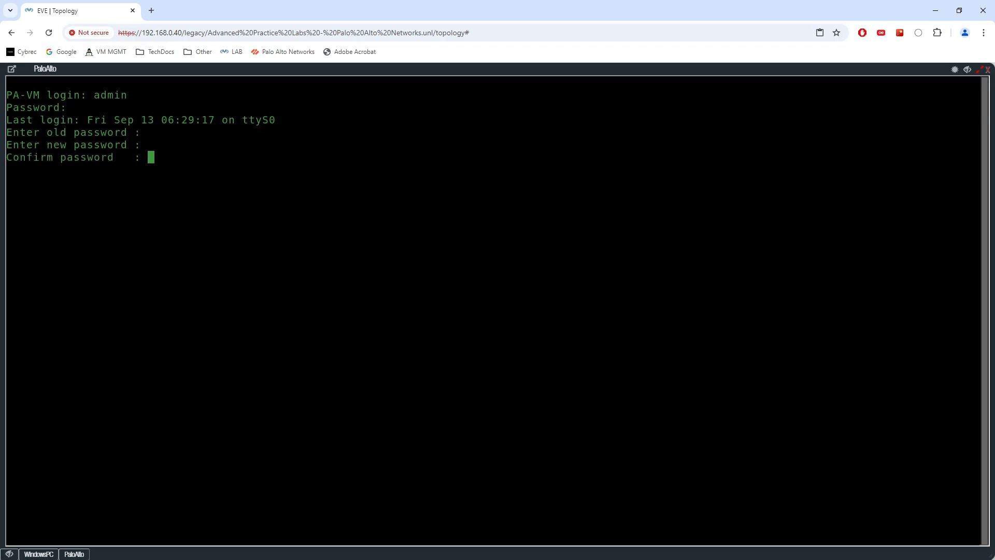
key(Return)
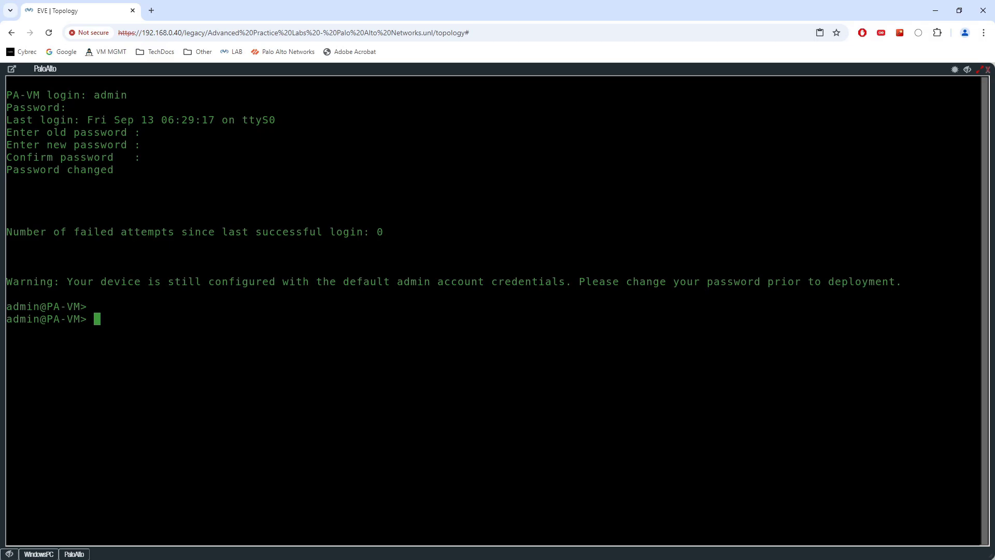
key(Return)
key(Return)
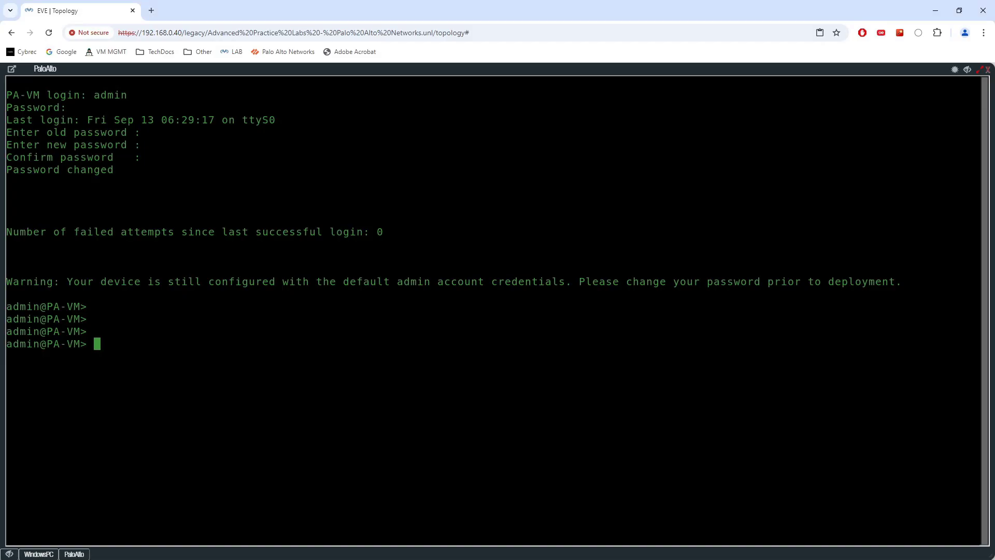
- Browse the command help, then enter configuration mode with 'configure'
text(set dev)
key(BackSpace)
key(BackSpace)
key(BackSpace)
key(BackSpace)
key(BackSpace)
key(BackSpace)
key(BackSpace)
text(?)
key(space)
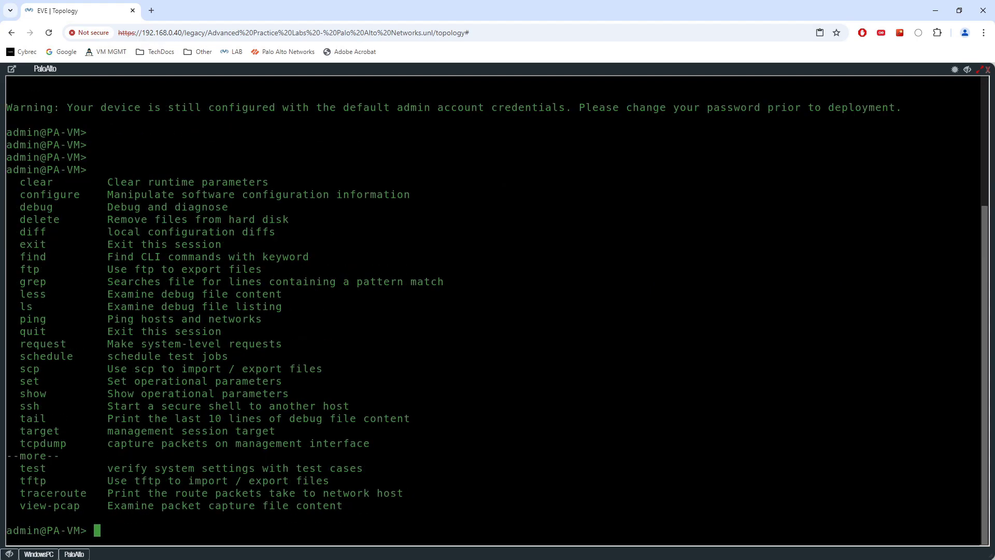
text(configure)
key(Return)
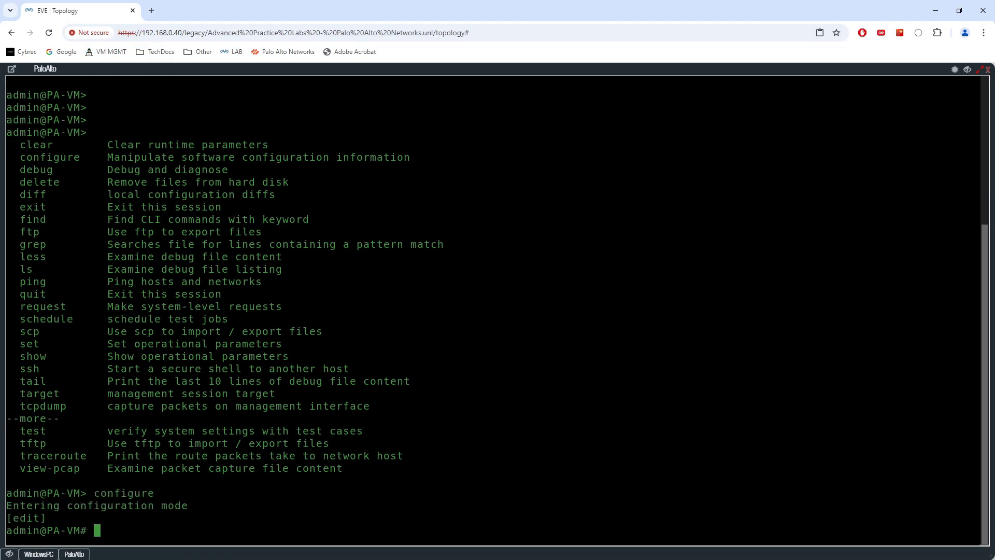
- Set the management address type with 'set deviceconfig system type static'
text(set device)
key(Tab)
text(t)
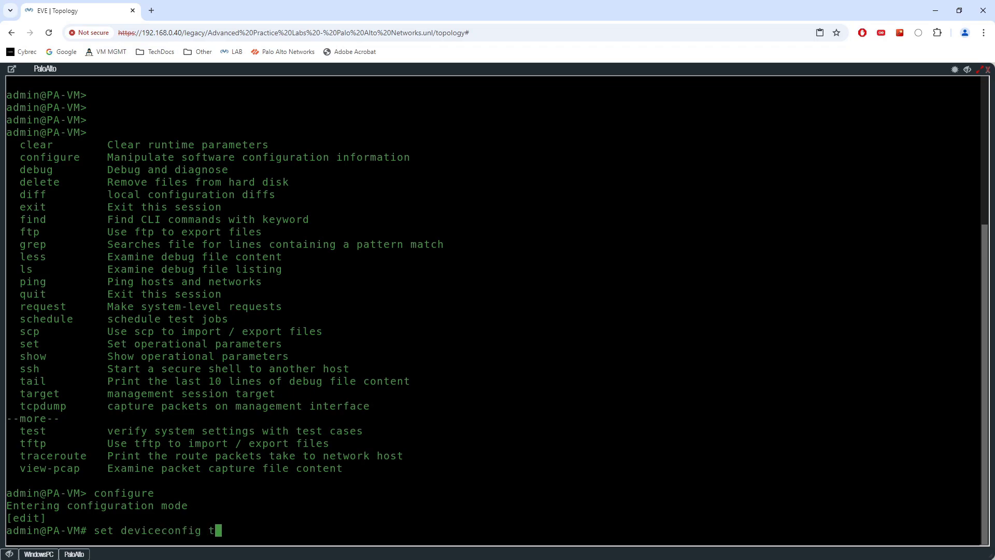
key(BackSpace)
text(s)
key(question)
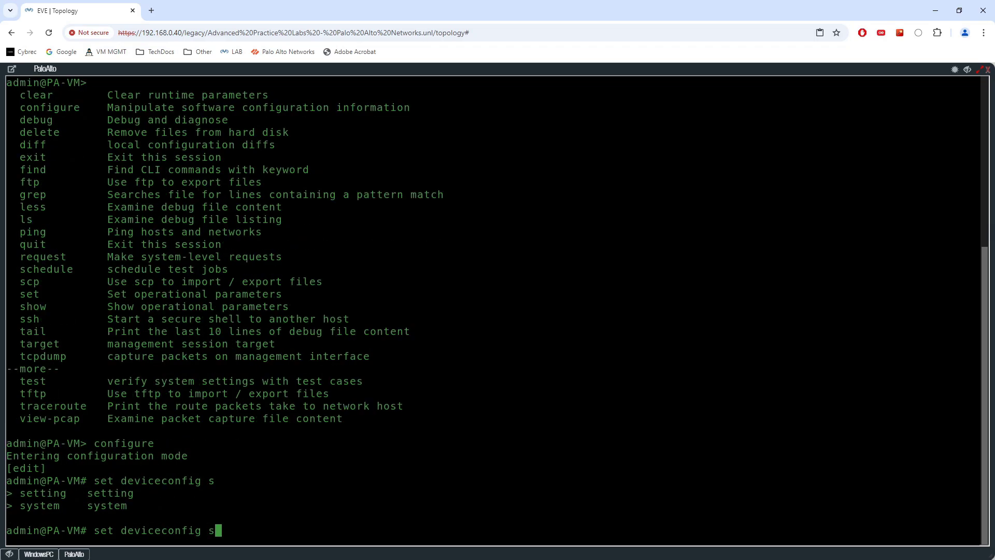
text(y)
key(Tab)
key(question)
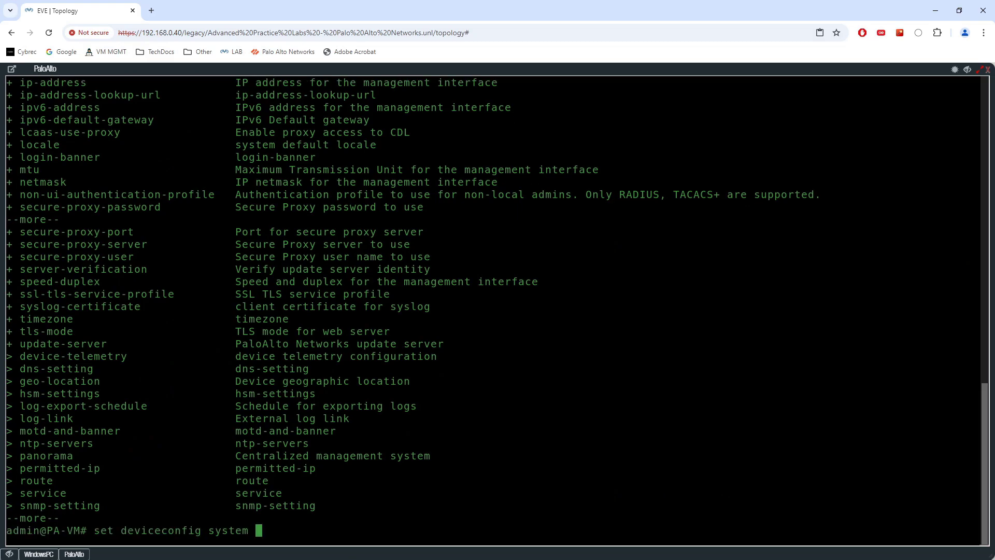
text(t)
key(question)
text(ype)
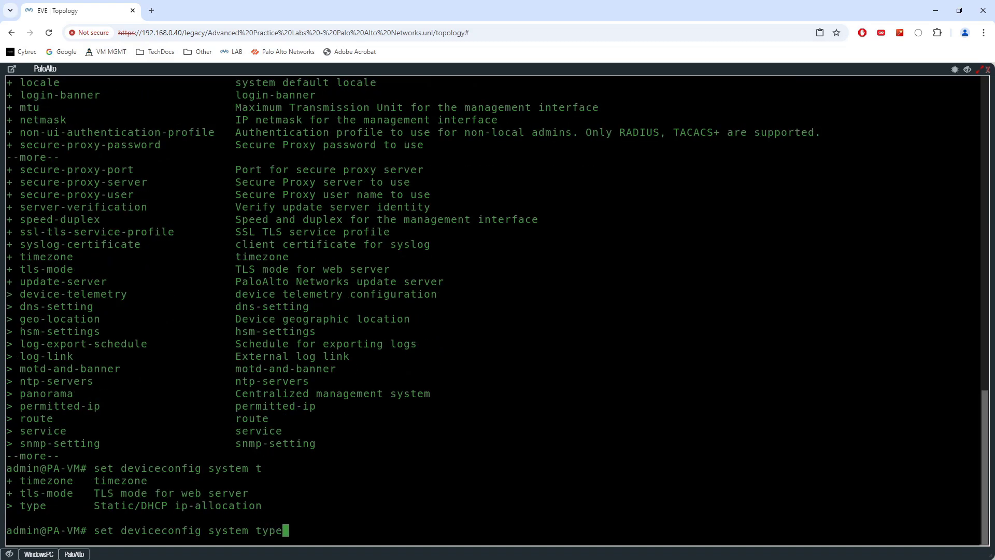
key(question)
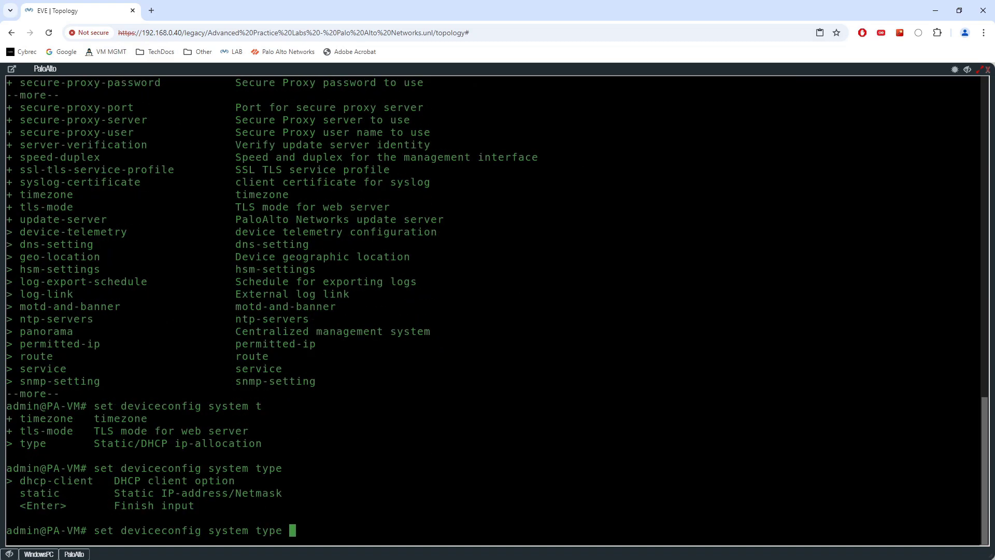
text(static)
key(Return)
text(set deviceconfi)
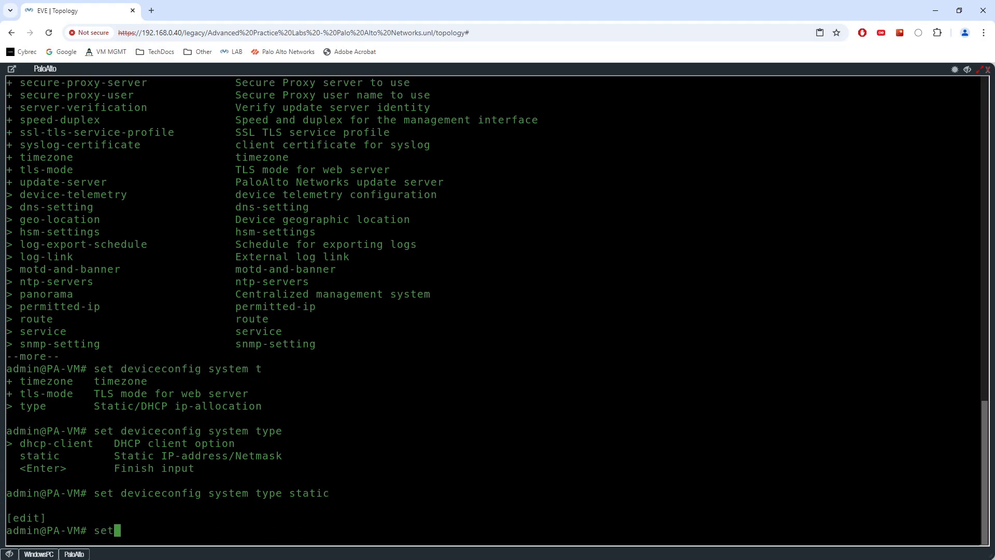
text(g )
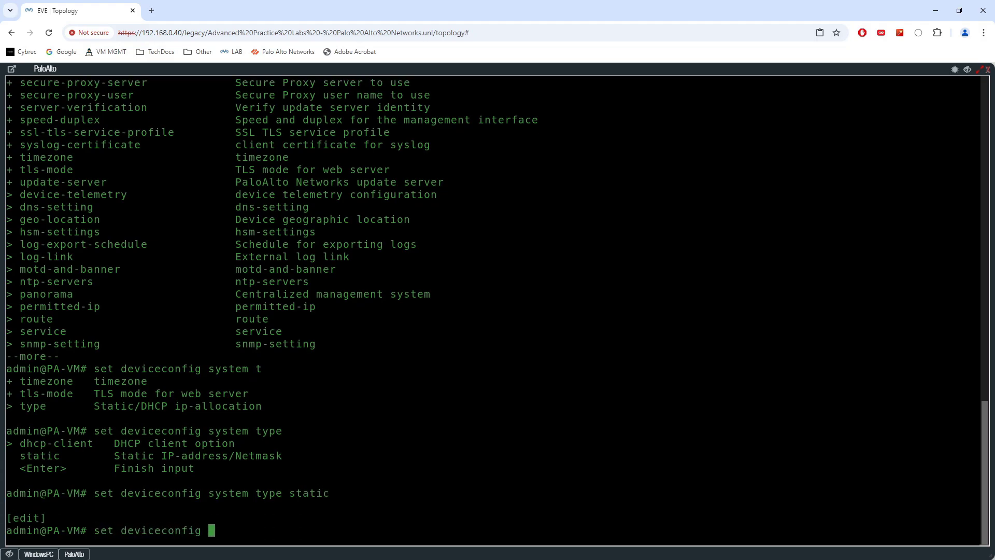
text(system)
key(BackSpace)
key(BackSpace)
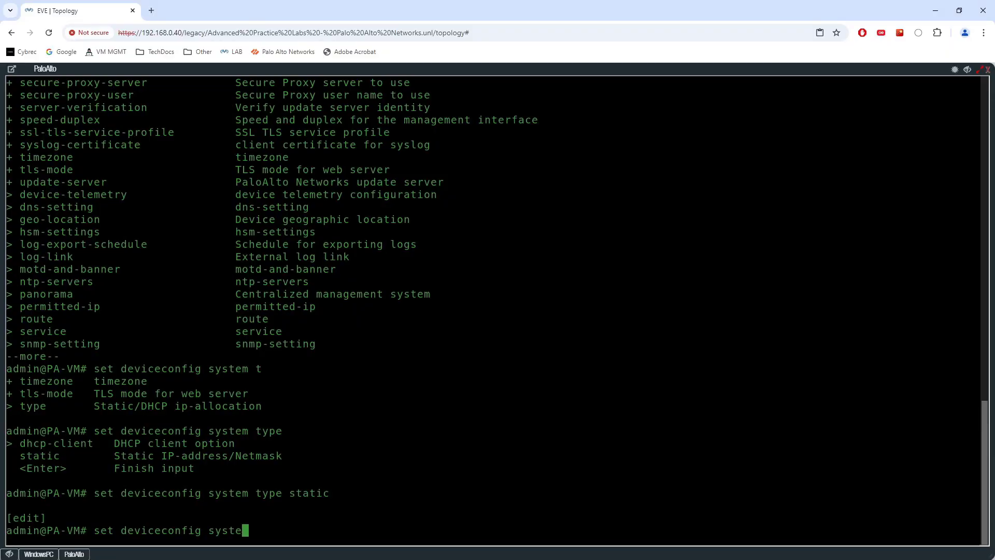
- Give the management interface IP address 172.16.1.10 with netmask 255.255.255.0
text(m ip-address)
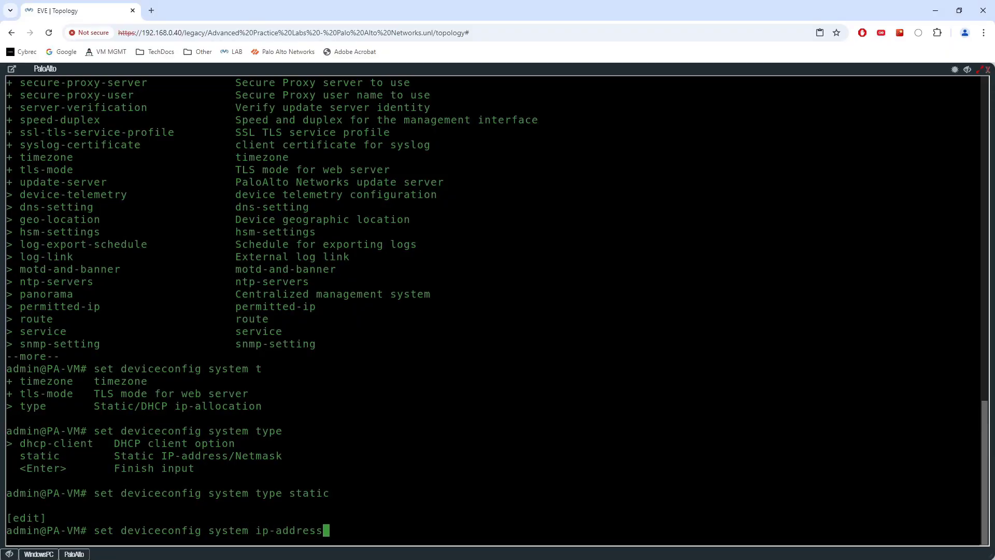
key(question)
key(question)
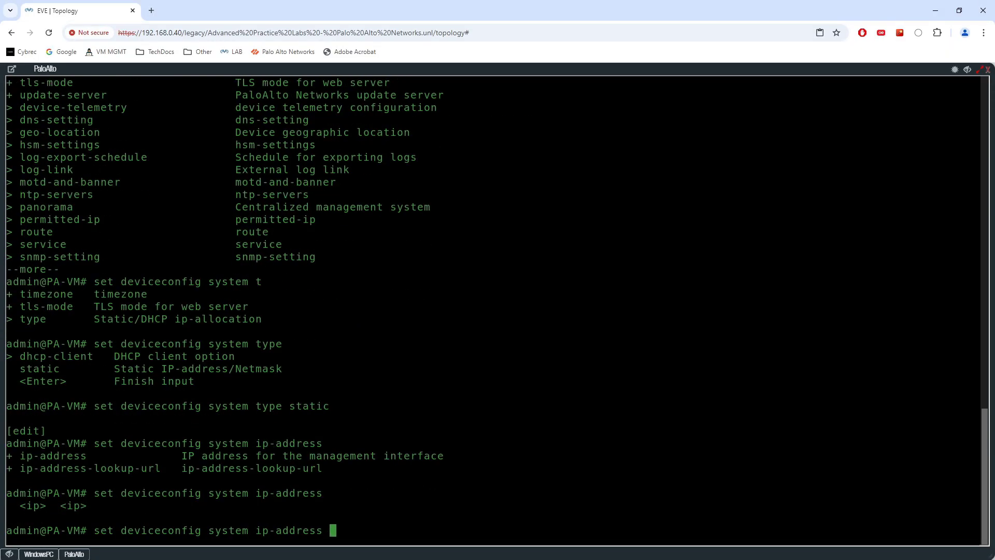
text(172.16.1.10)
key(question)
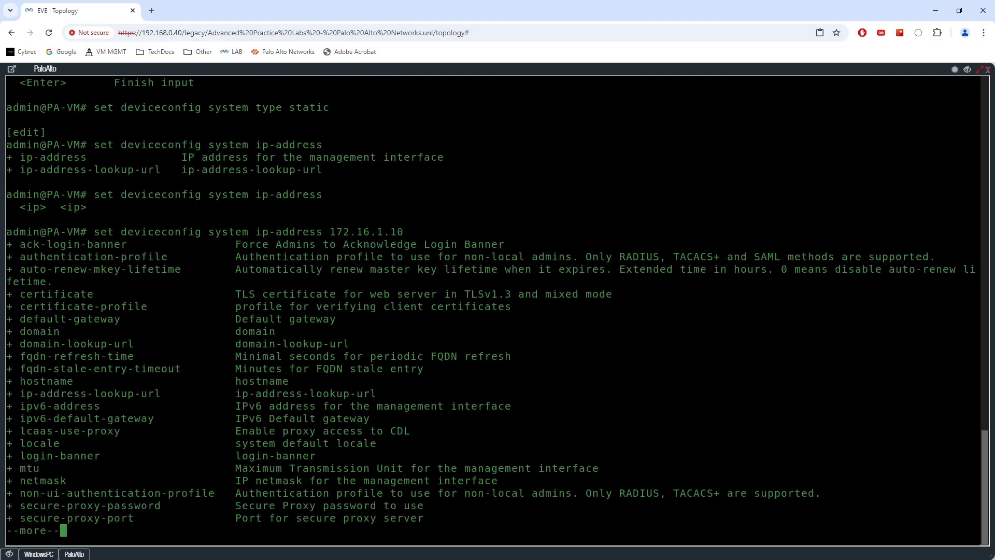
text(qnetmask)
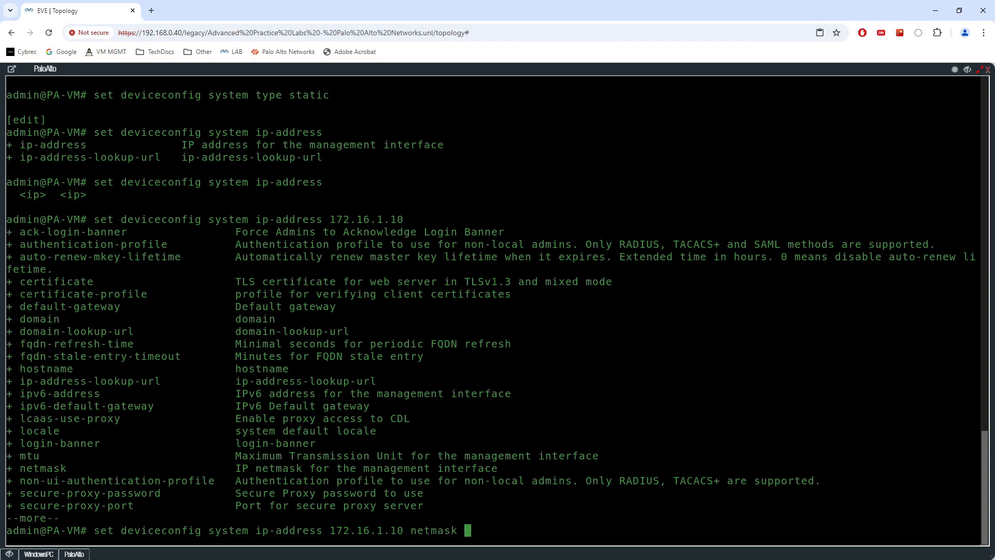
key(question)
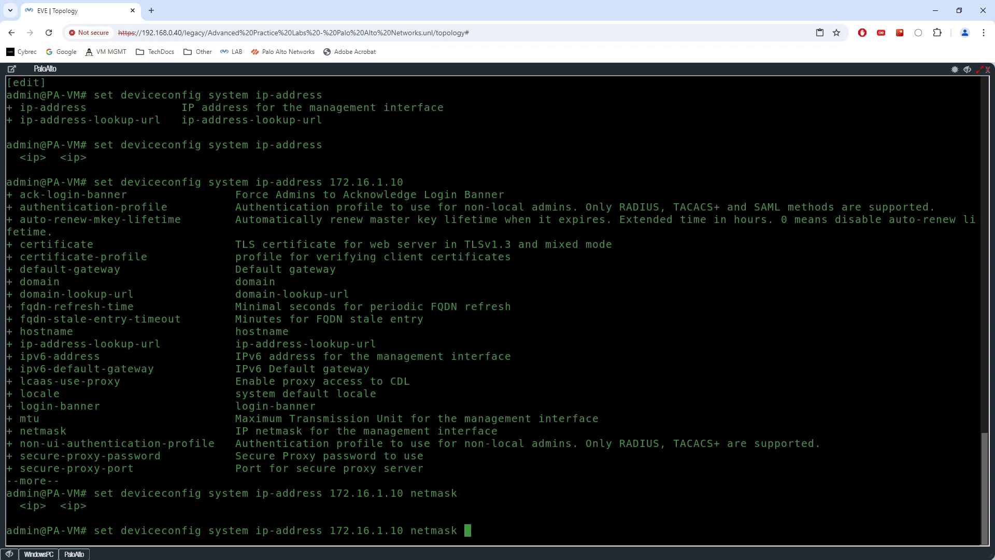
text(255.255.255.0)
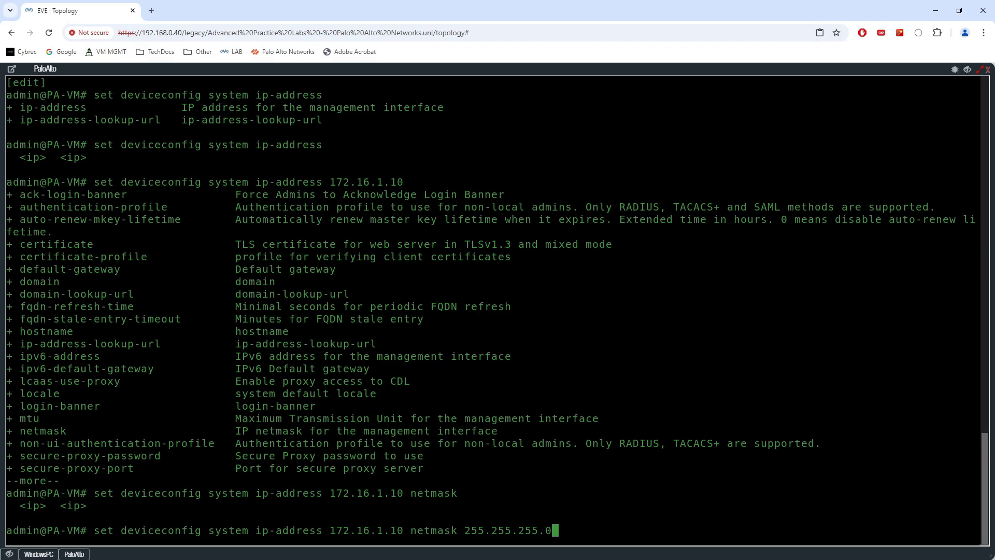
key(question)
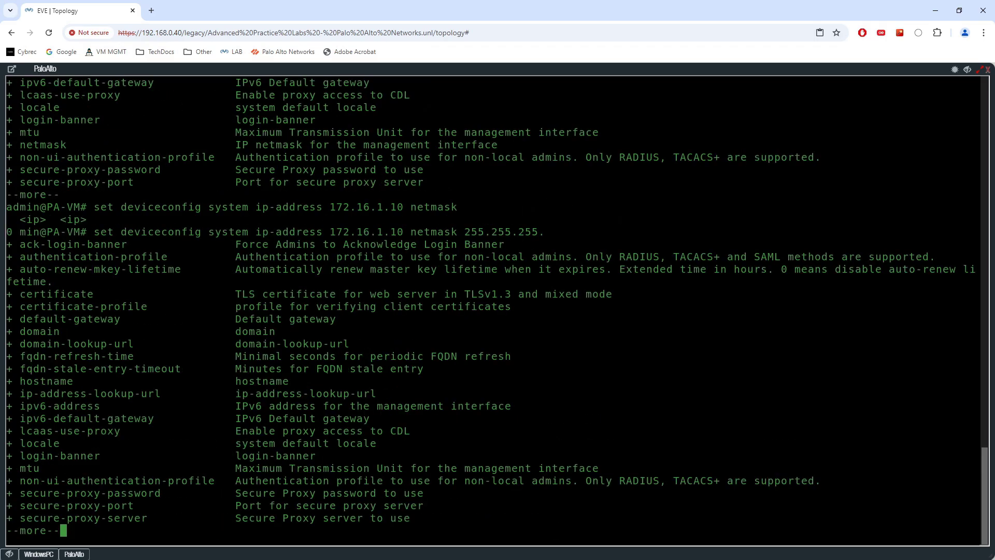
- Add default gateway 172.16.1.254 to the command and apply it
text(qde)
key(question)
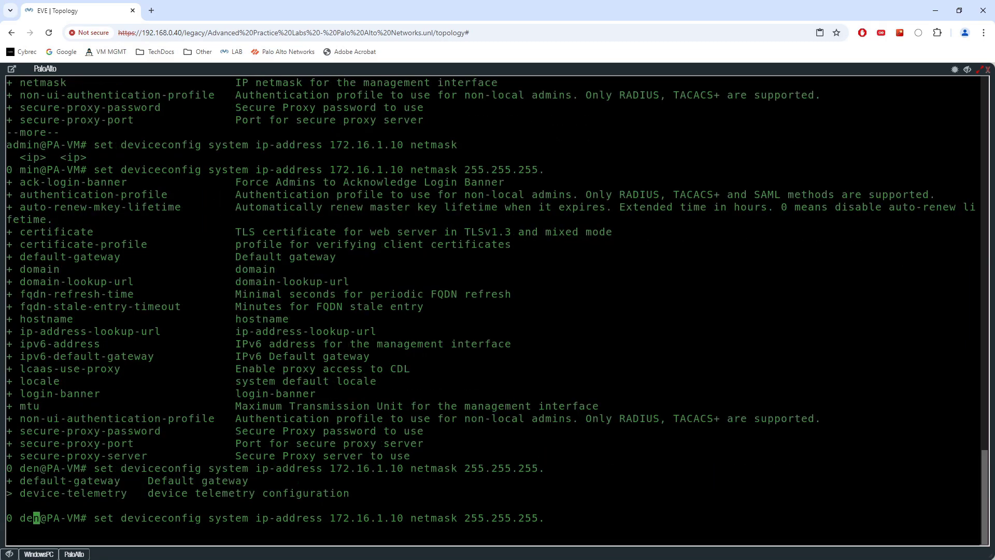
text(f)
key(Tab)
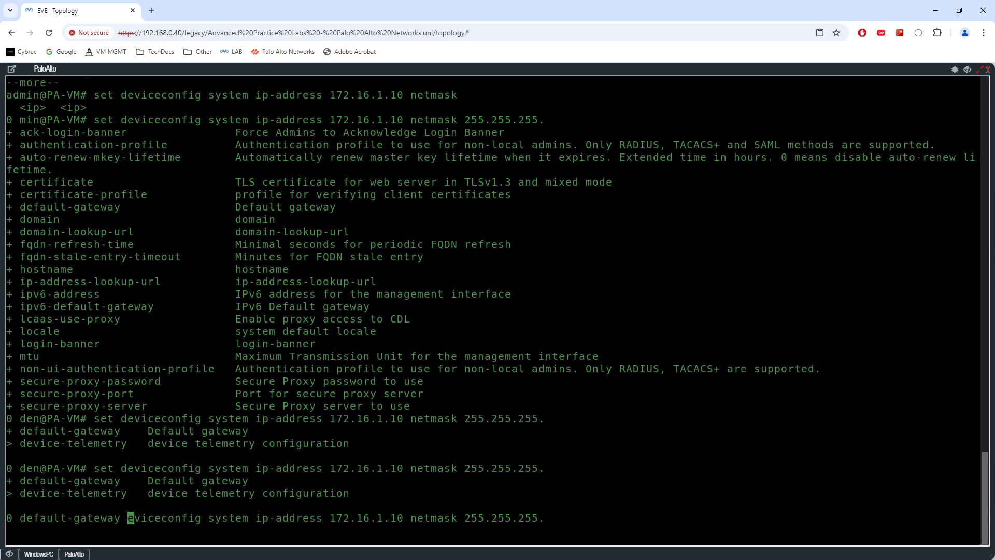
text(172.16.1.254)
key(Return)
key(Return)
key(Return)
key(Return)
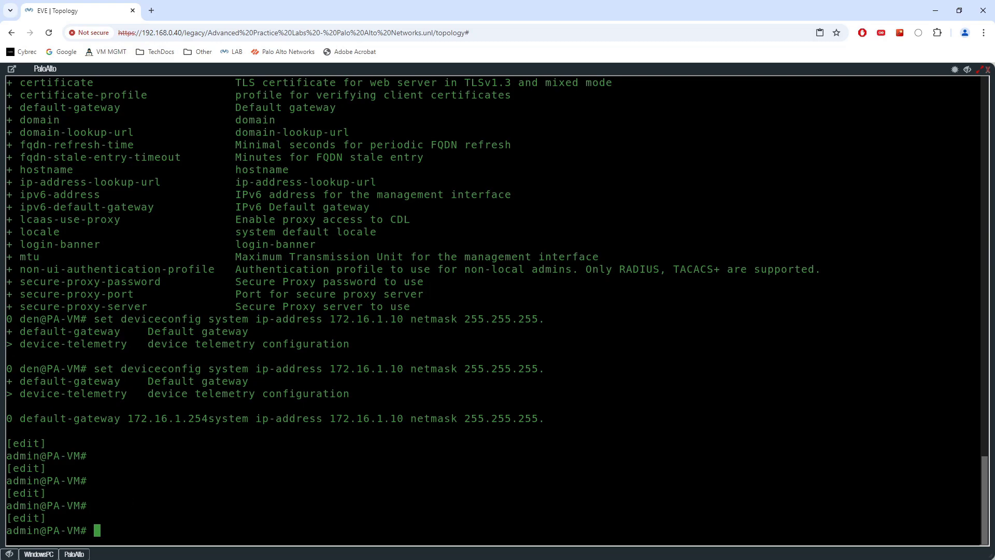
- Reopen the PaloAlto console and leave configuration mode with 'exit'
click(13, 553)
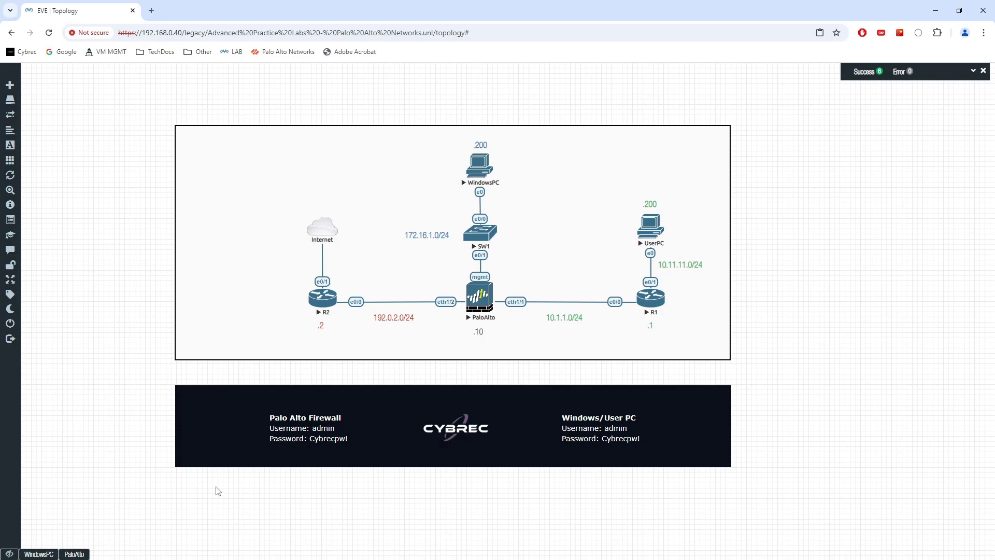
click(74, 554)
text(show inte)
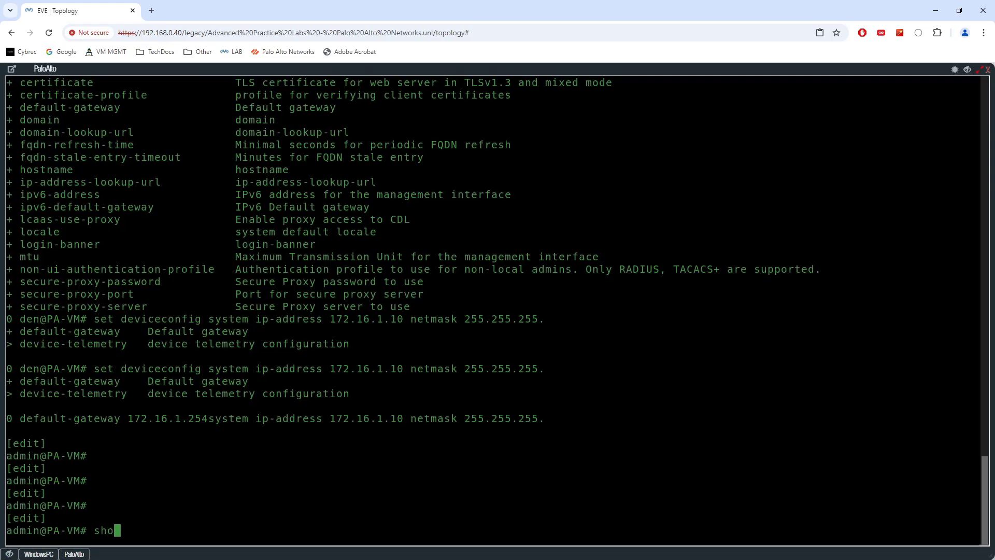
key(BackSpace)
key(BackSpace)
key(BackSpace)
key(BackSpace)
key(BackSpace)
key(BackSpace)
key(BackSpace)
key(BackSpace)
key(BackSpace)
text(exit)
key(Return)
key(Return)
key(Return)
key(Return)
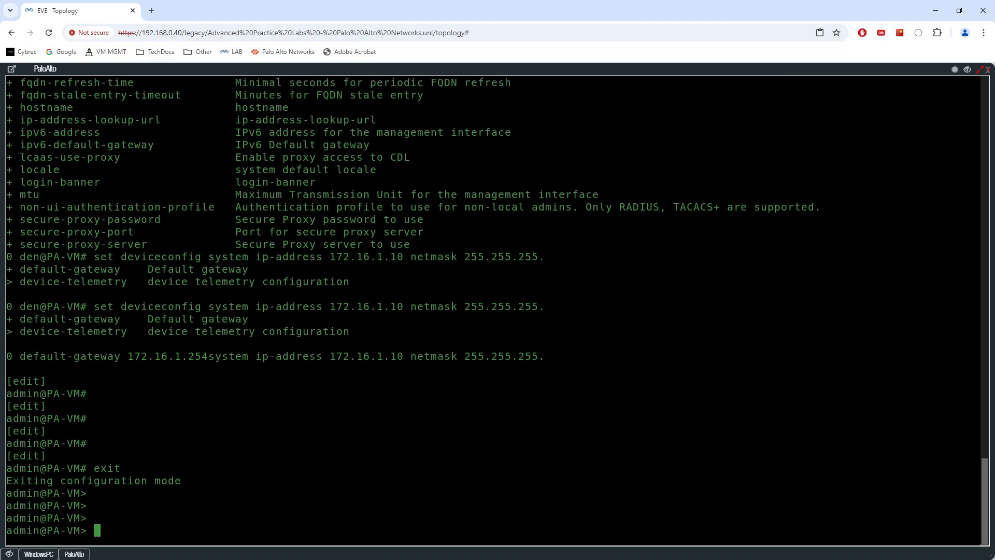
- Run 'show interface management' and check that the link is up
text(show inte)
key(Tab)
text(r)
key(Tab)
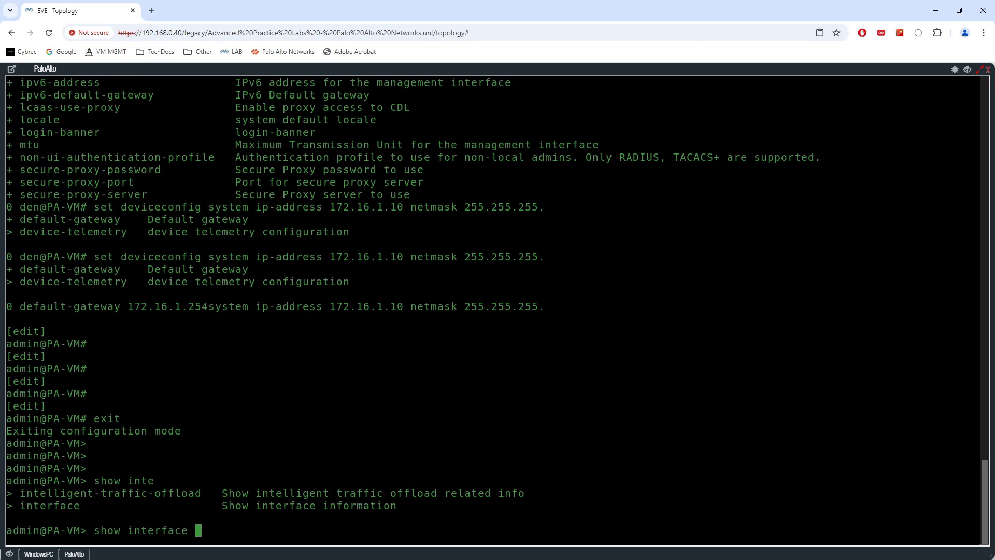
text(man)
key(Tab)
key(Tab)
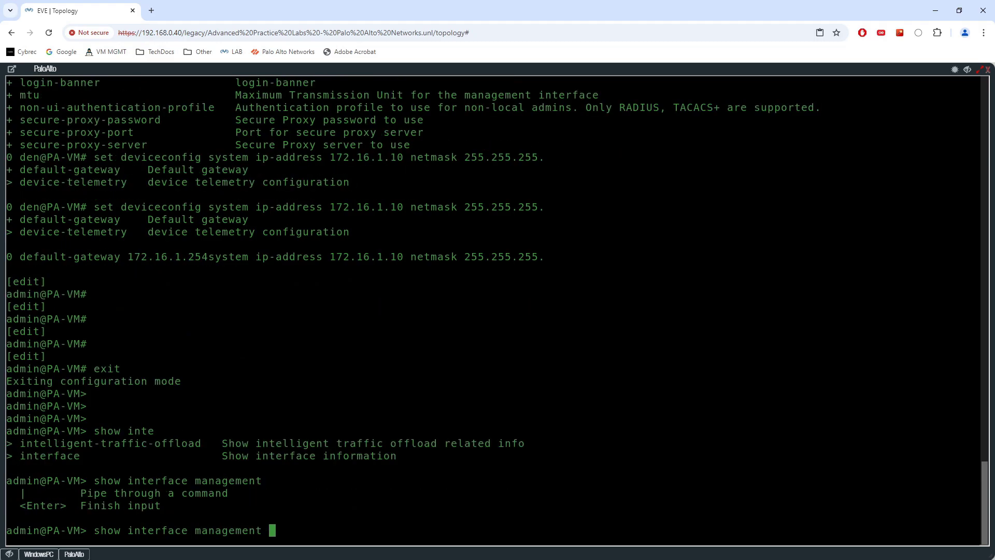
key(Return)
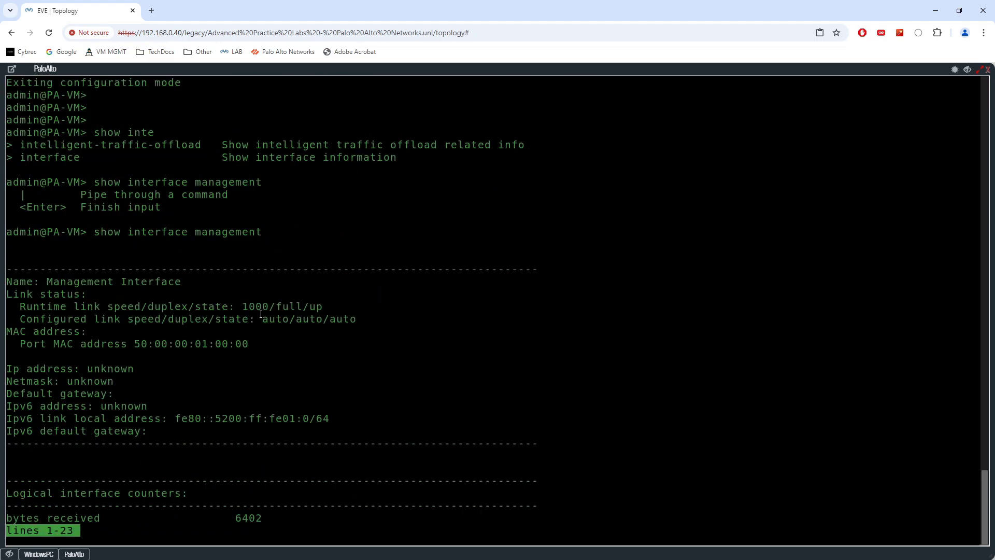
key(space)
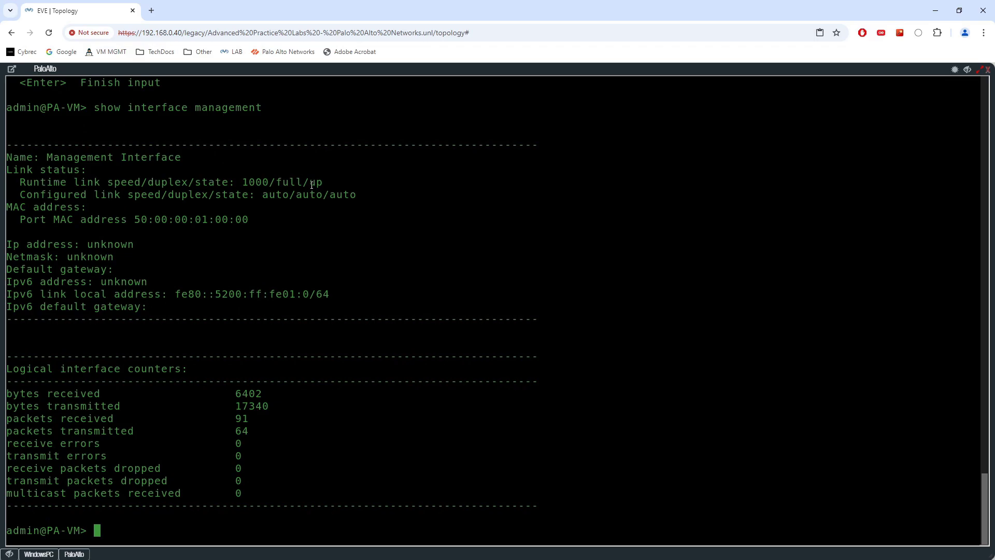
drag(310, 182, 327, 181)
- Commit the pending configuration from configuration mode and wait for the job to reach 100%
text(commit)
key(Return)
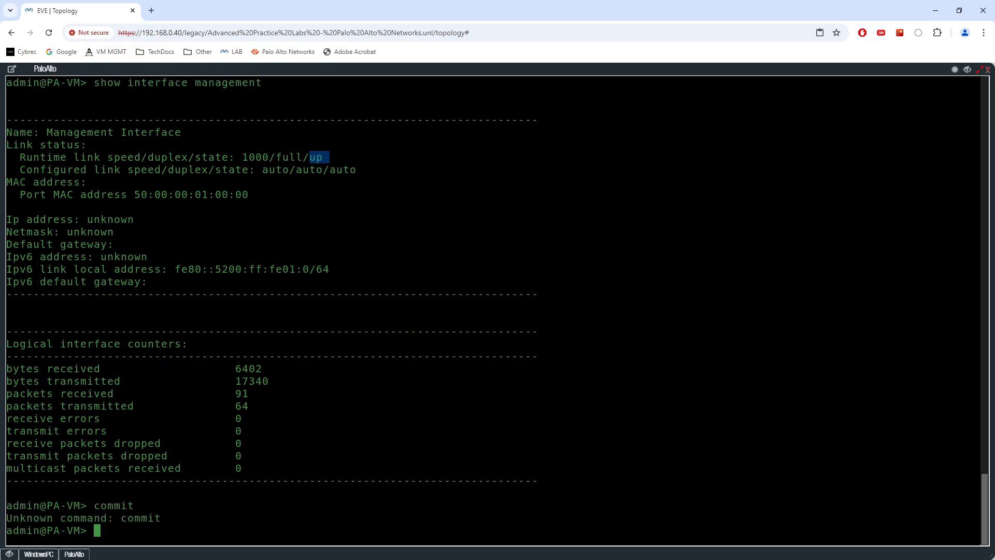
text(configure)
key(Return)
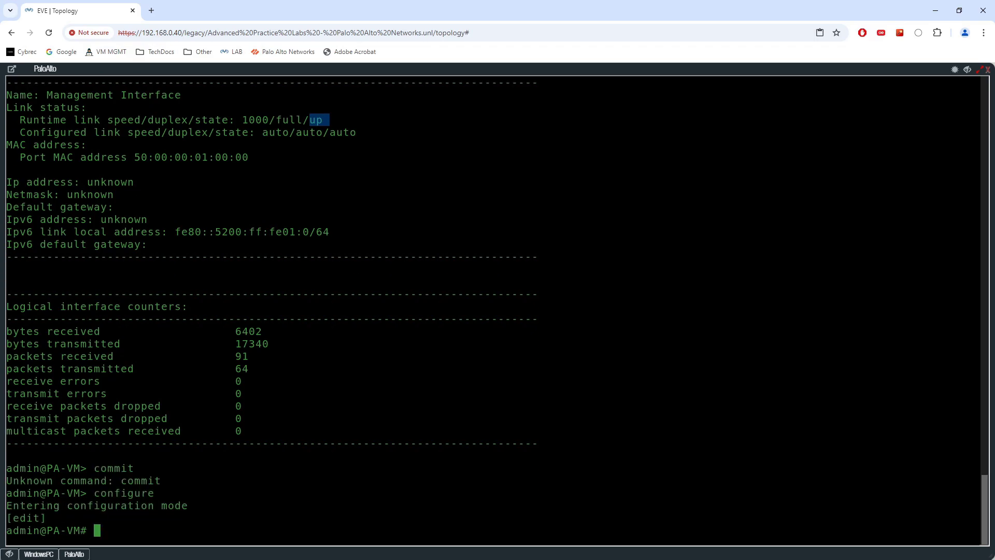
text(commit)
key(Return)
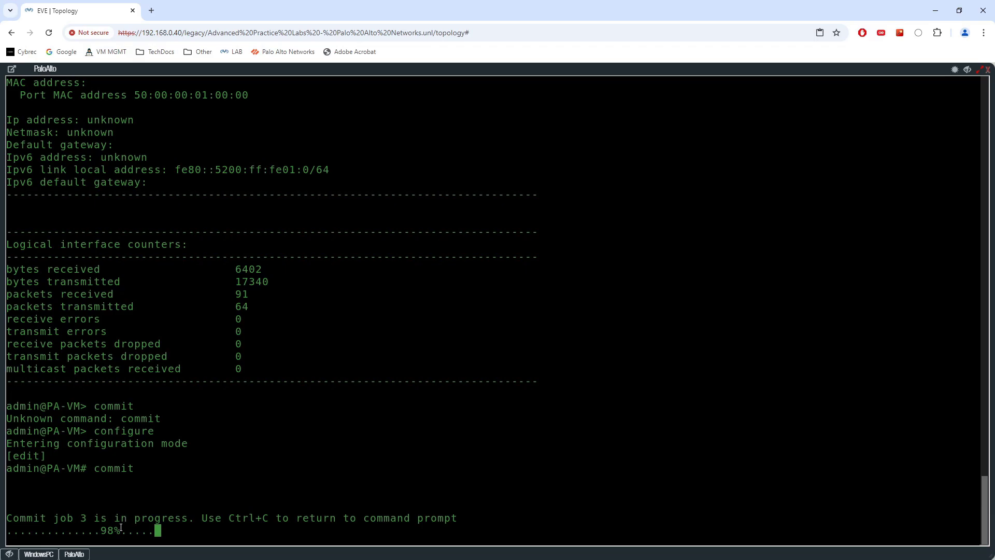
drag(120, 530, 104, 530)
key(Return)
key(Return)
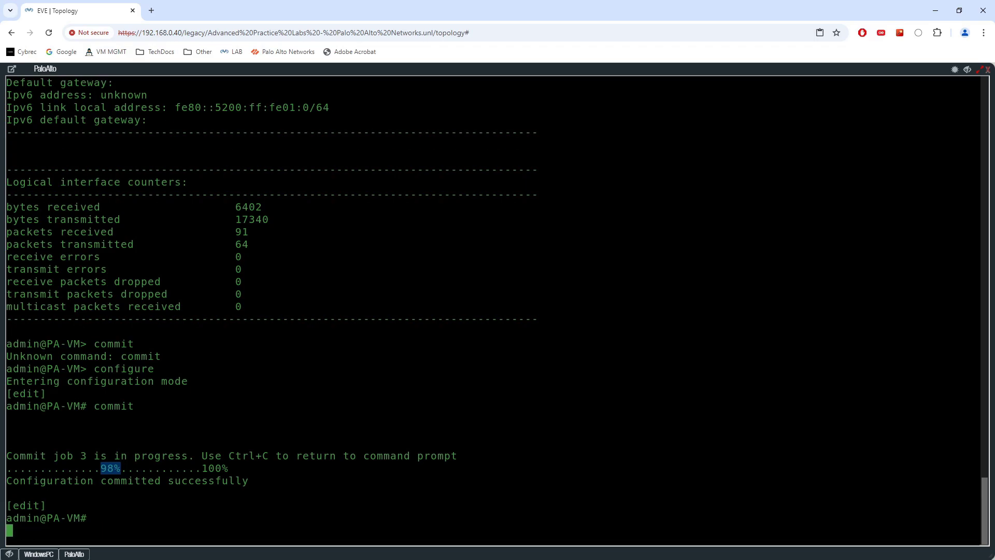
drag(101, 442, 249, 443)
- Verify management shows 172.16.1.10, 255.255.255.0, gateway 172.16.1.254, then switch to the WindowsPC console
text(exit)
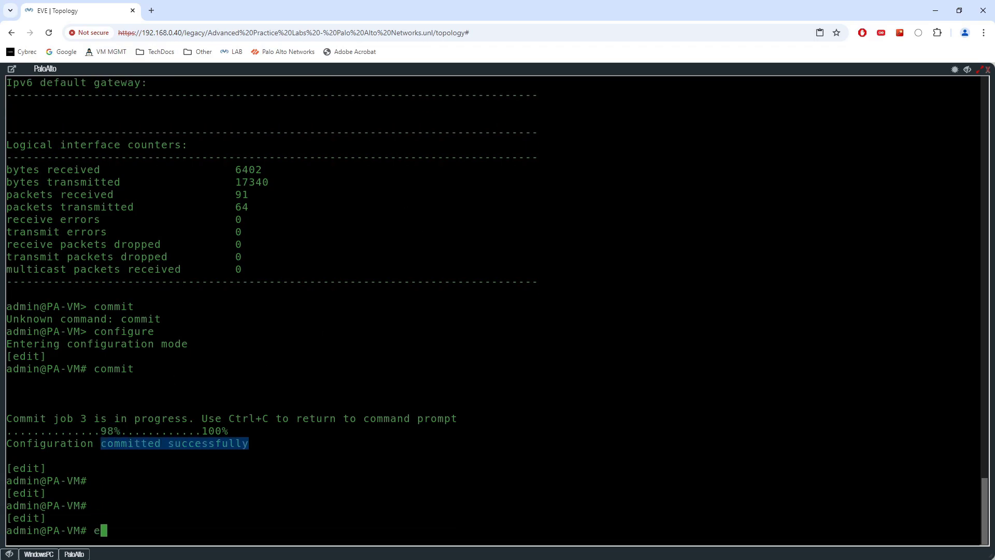
key(Return)
key(Return)
key(Return)
text(show)
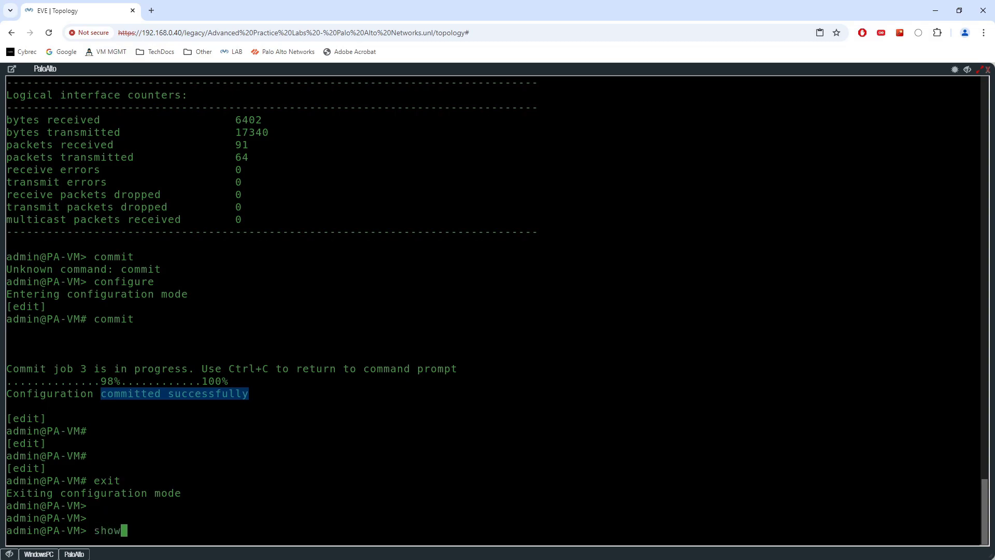
text( interface management)
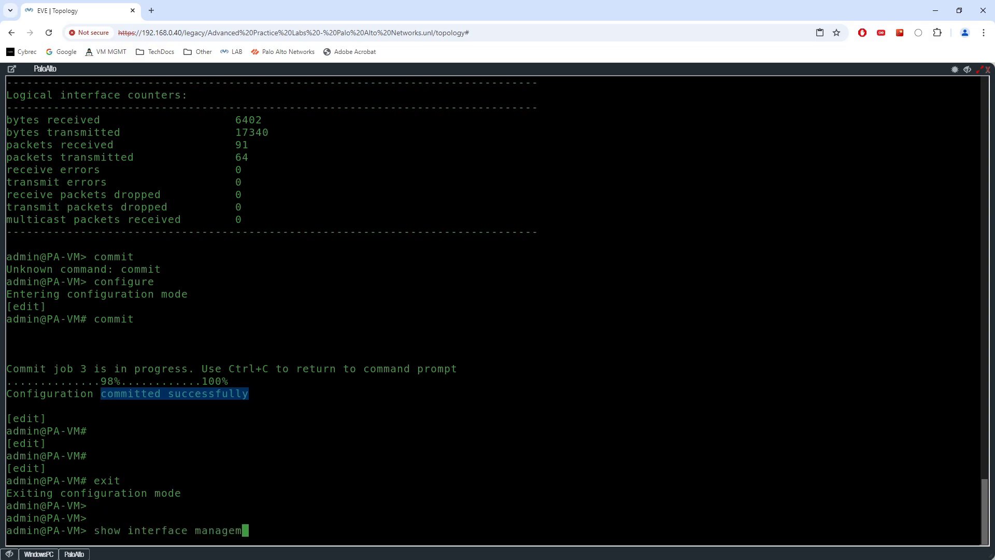
key(Return)
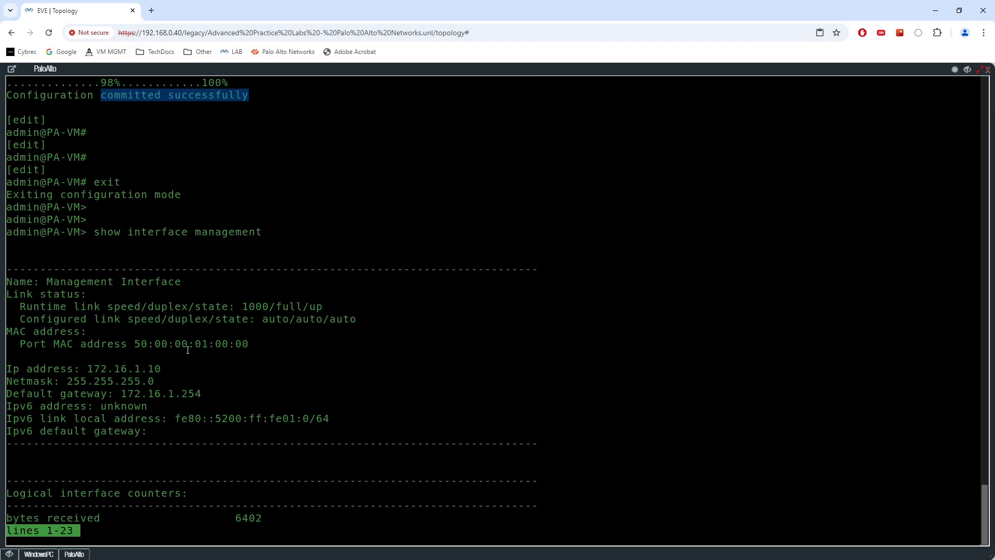
drag(90, 367, 147, 371)
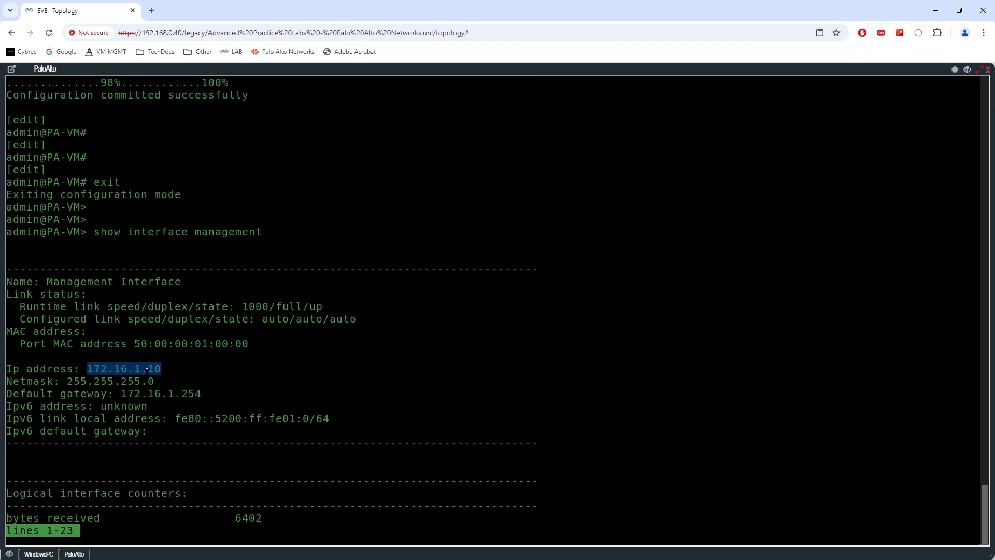
drag(63, 381, 199, 395)
click(123, 395)
drag(331, 306, 302, 307)
key(space)
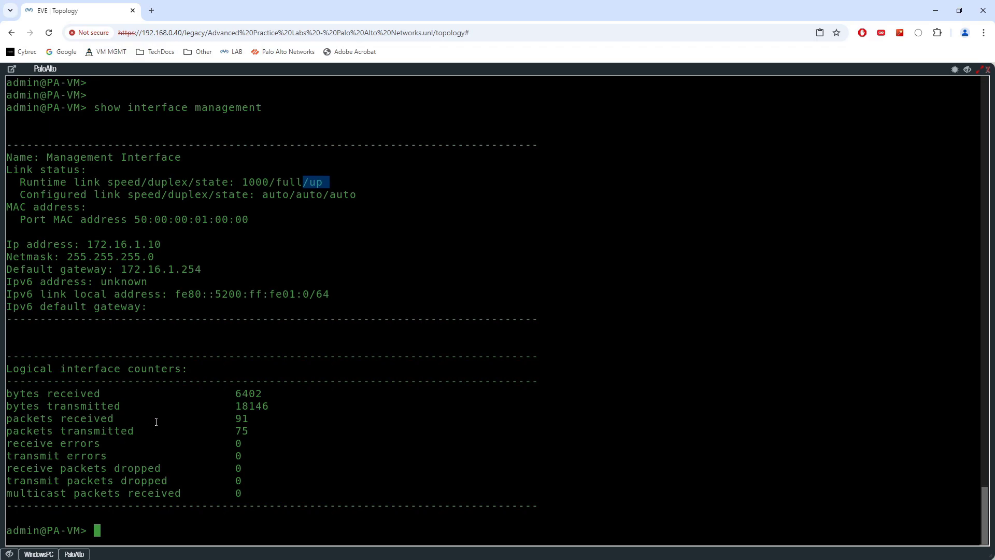
drag(254, 431, 7, 418)
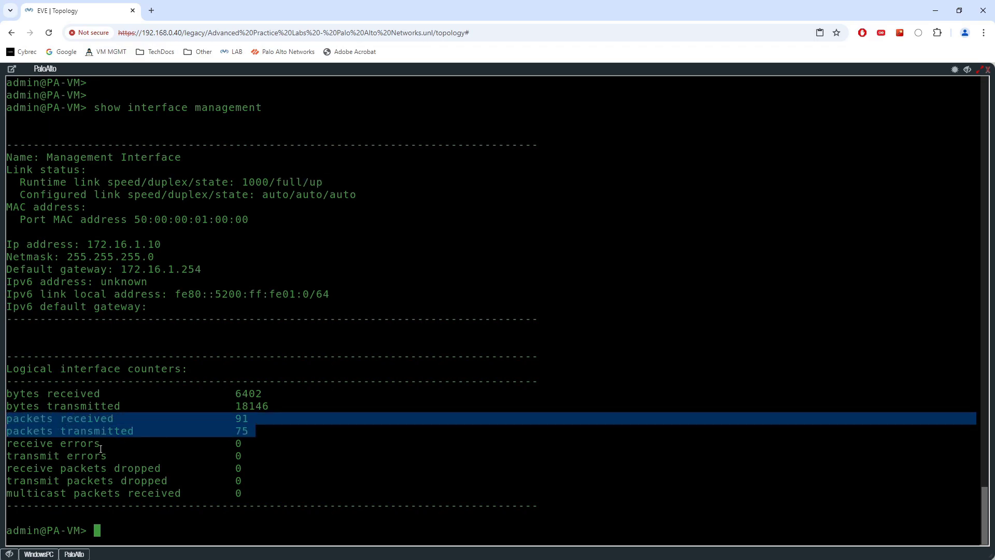
click(39, 554)
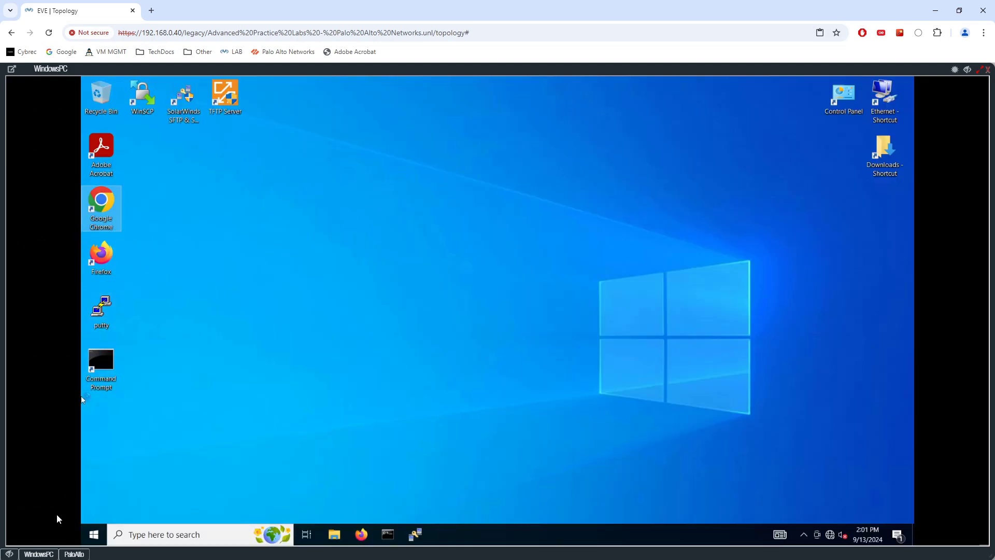
click(9, 554)
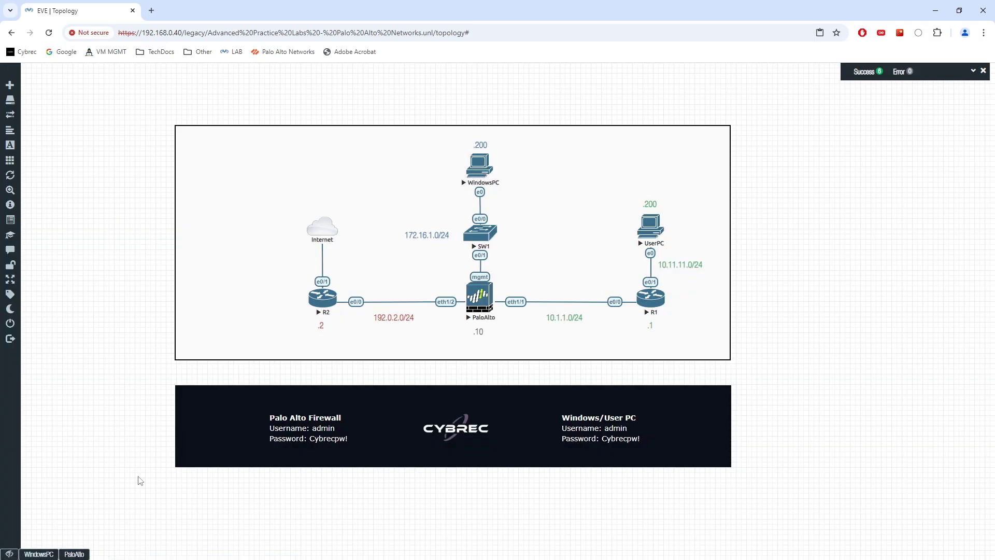
click(53, 553)
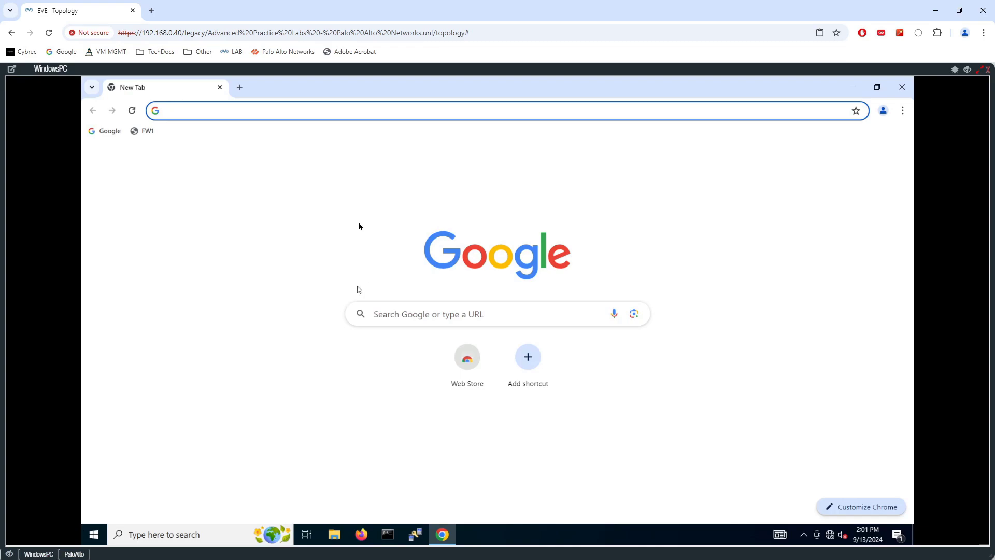
click(145, 131)
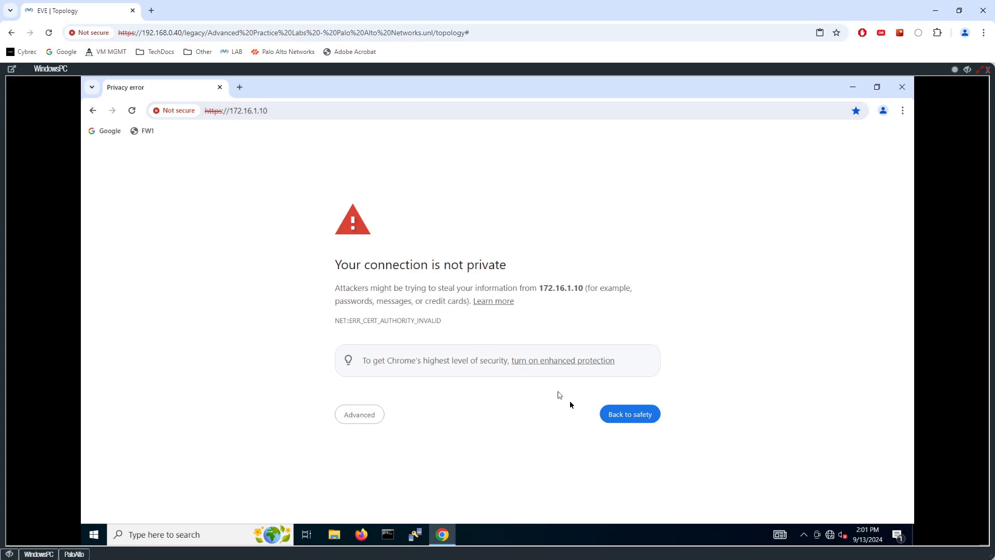
click(367, 414)
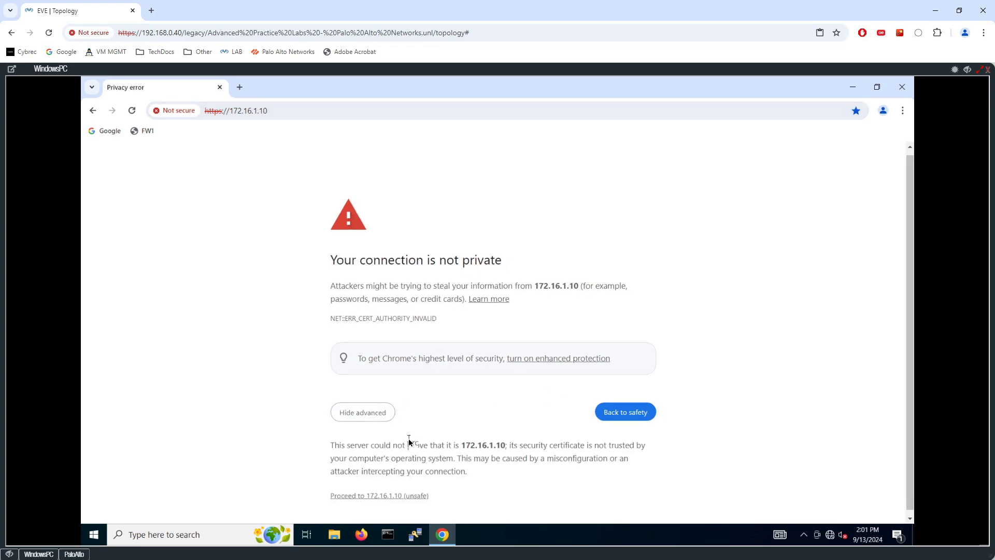
click(389, 495)
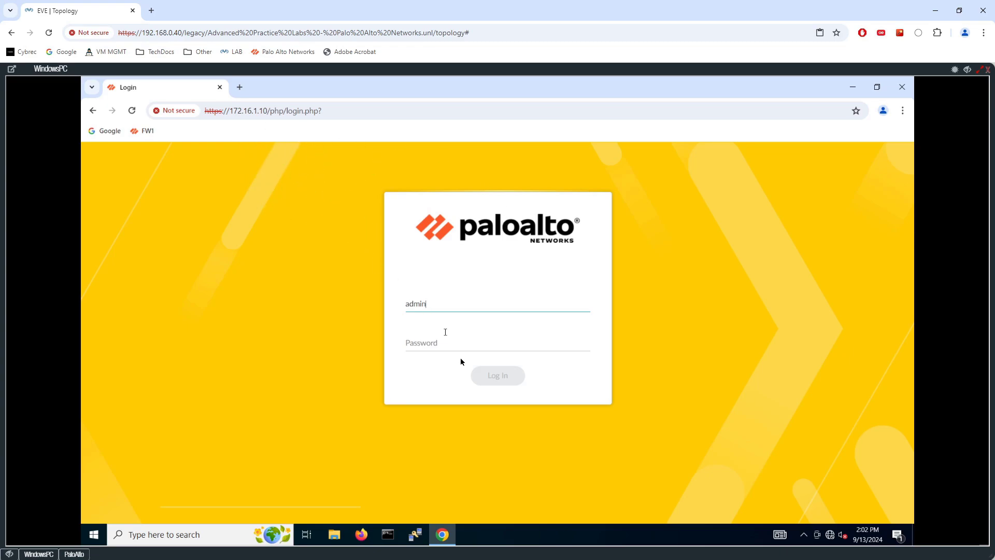
- Log in to the PAN-OS web interface as admin with the new password
click(446, 343)
text(admin)
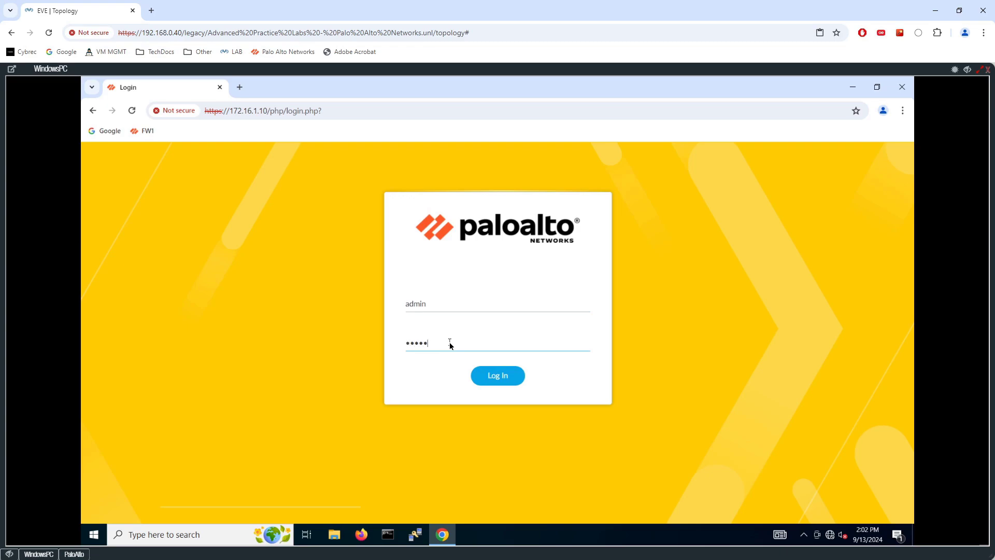
key(BackSpace)
key(BackSpace)
key(BackSpace)
key(BackSpace)
text(•••••)
click(497, 377)
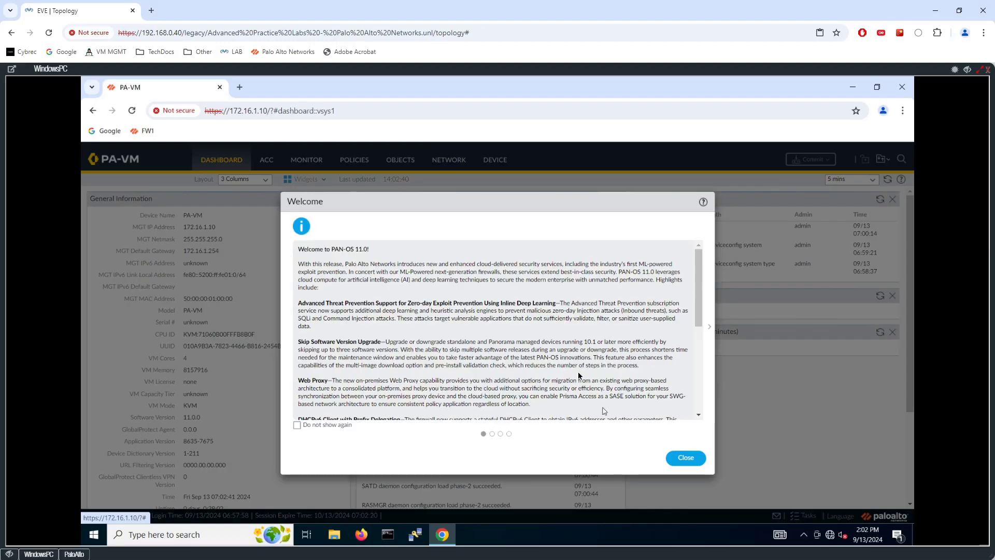
- Dismiss the welcome dialog permanently, postpone the telemetry prompt, and go to the DEVICE tab
click(297, 425)
scroll(691, 384, down, 10)
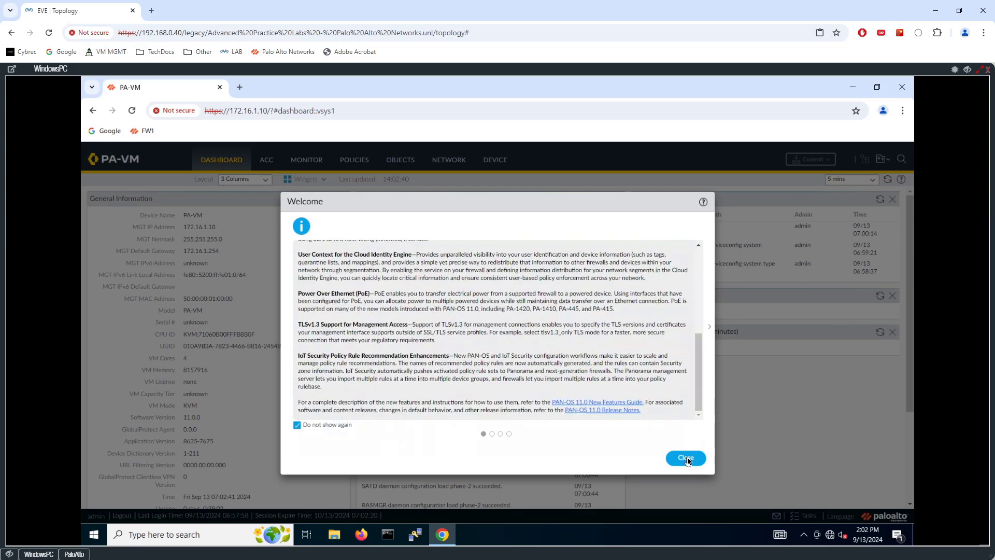
click(686, 458)
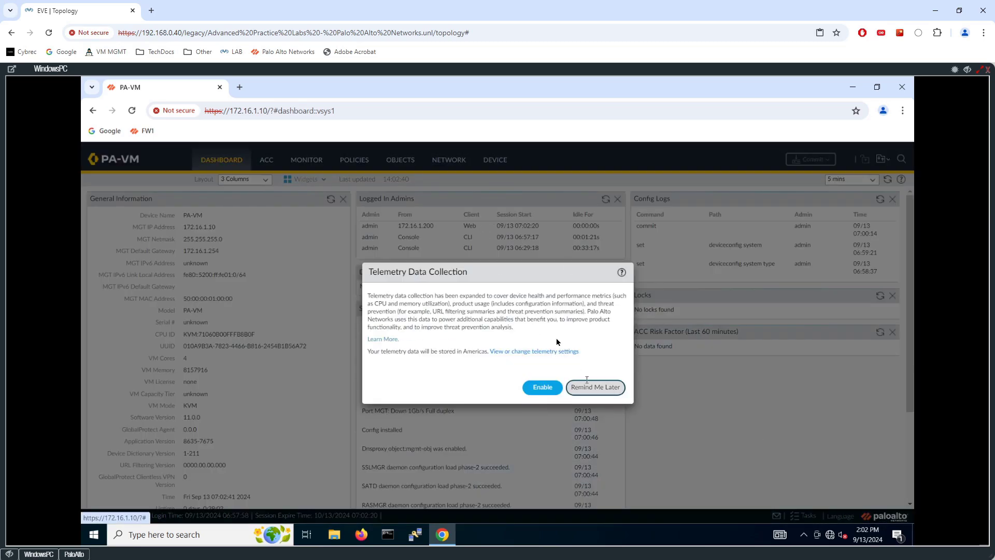
click(591, 386)
key(ctrl+plus)
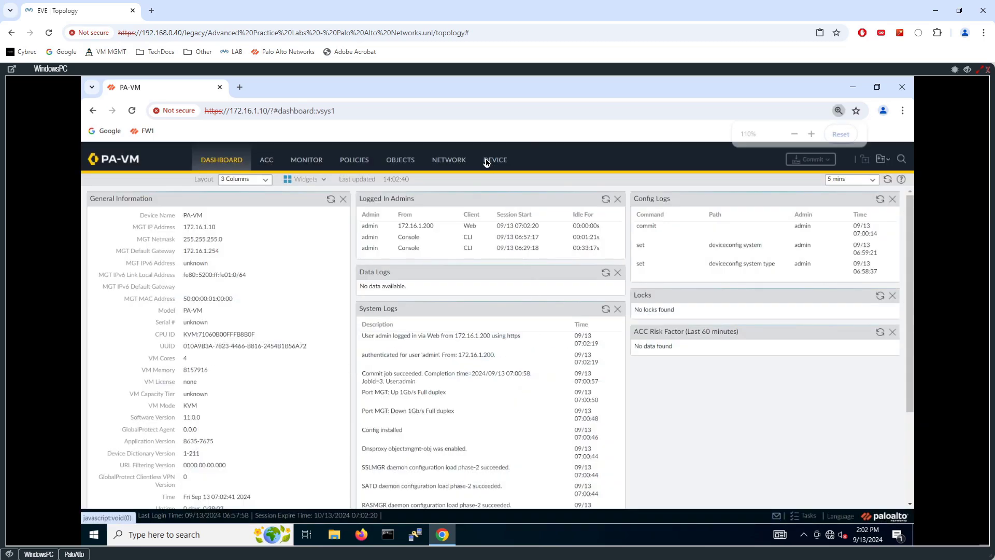
key(ctrl+minus)
click(539, 161)
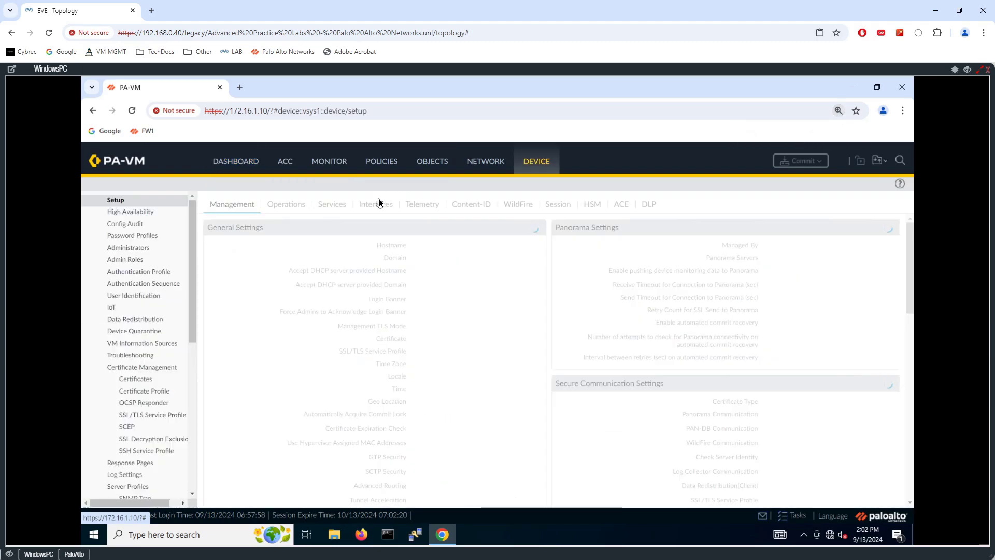
- Review the Management interface settings (172.16.1.10, Ping, HTTPS, SSH) under Setup > Interfaces, then cancel
key(ctrl+plus)
key(ctrl+plus)
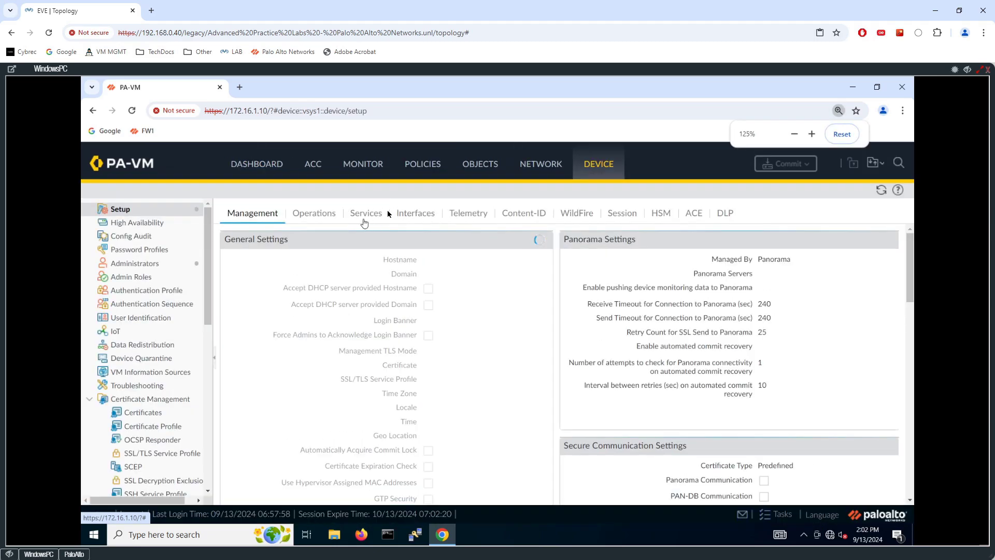
click(143, 210)
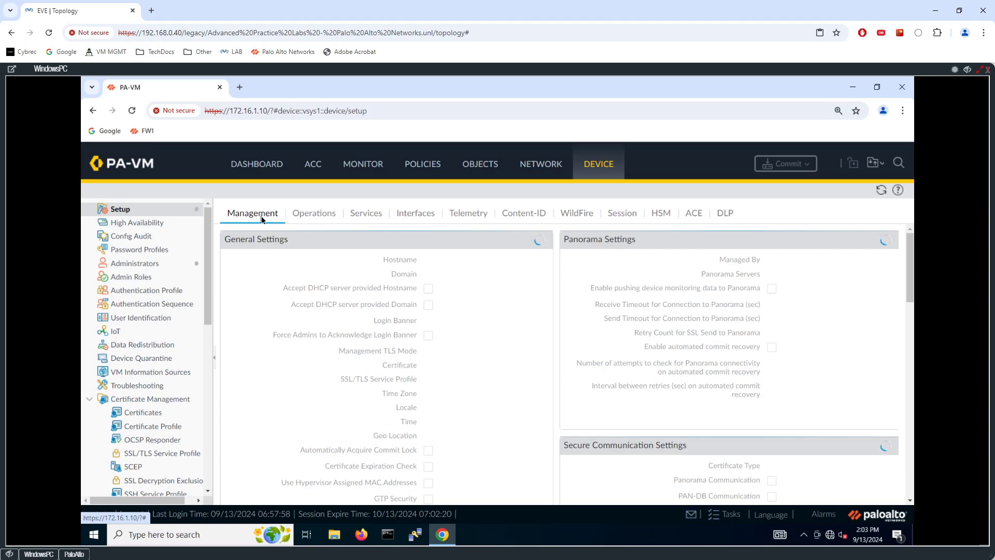
click(420, 216)
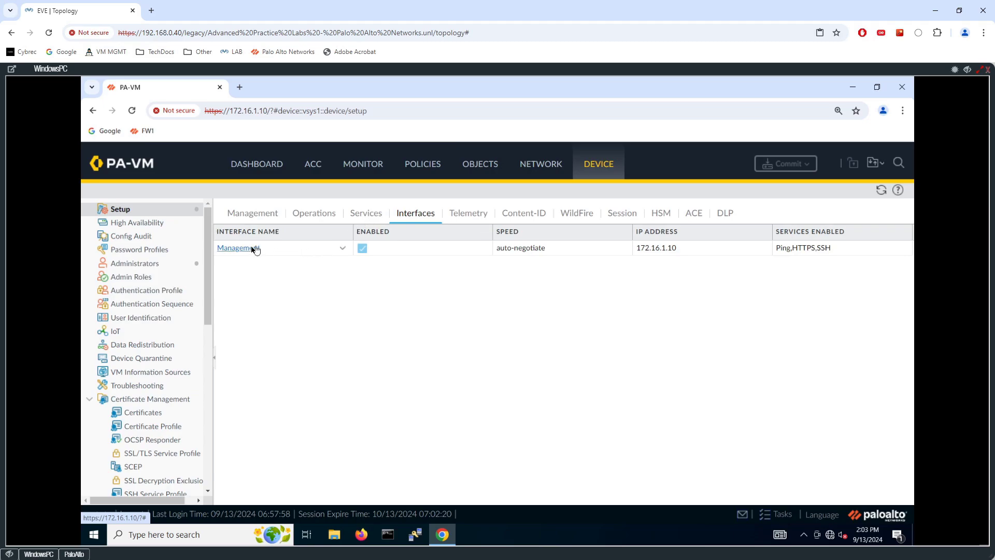
click(255, 250)
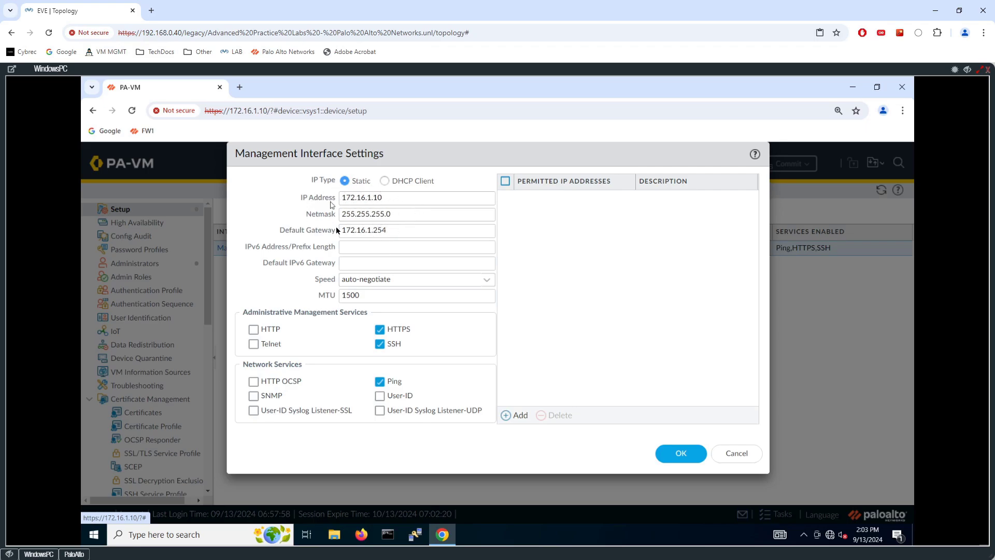
click(737, 454)
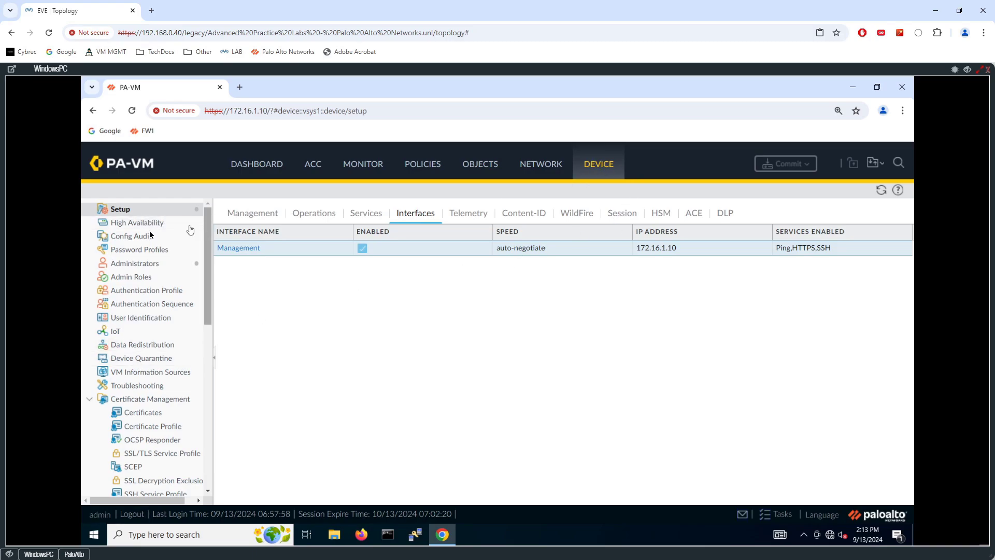
- In General Settings, set hostname FW1 and domain cybrec.com
click(262, 214)
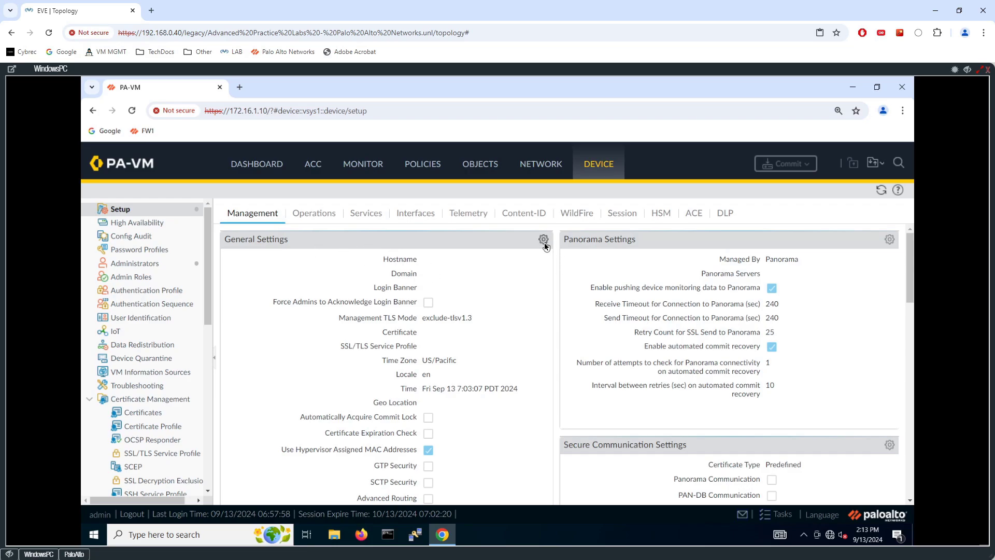
scroll(484, 261, down, 2)
scroll(488, 261, up, 3)
click(543, 240)
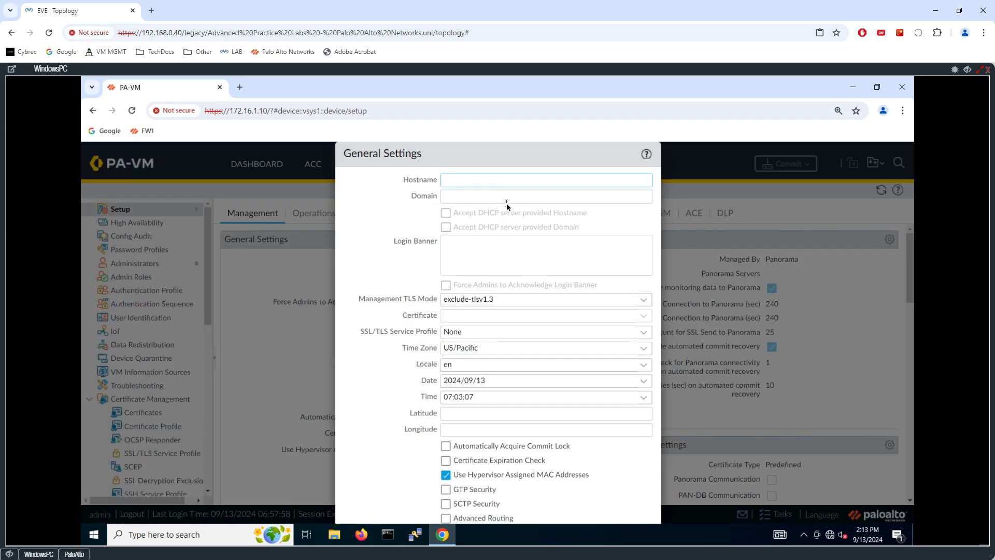
text(FW1)
click(482, 196)
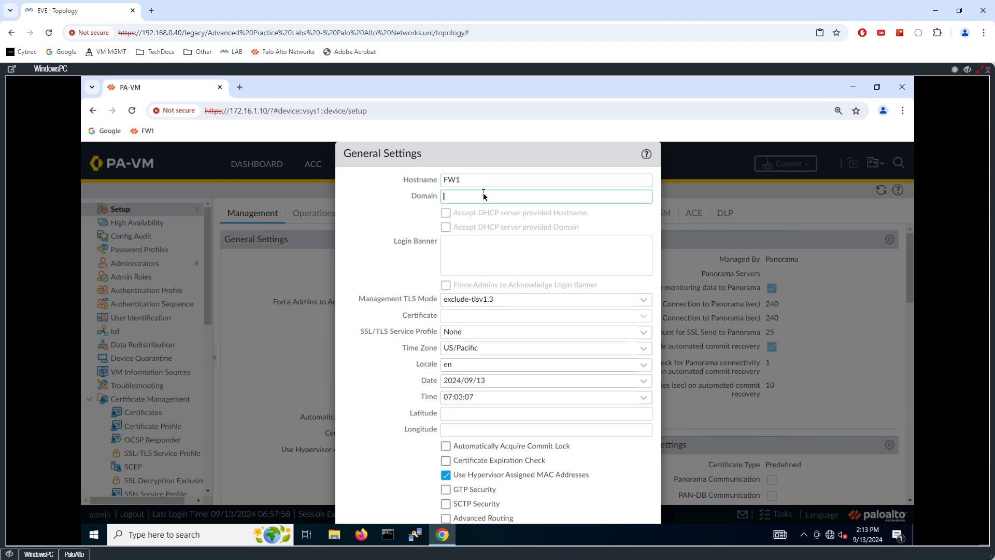
text(cybrec.com)
- Choose time zone America/New_York and save the general settings
key(ctrl+minus)
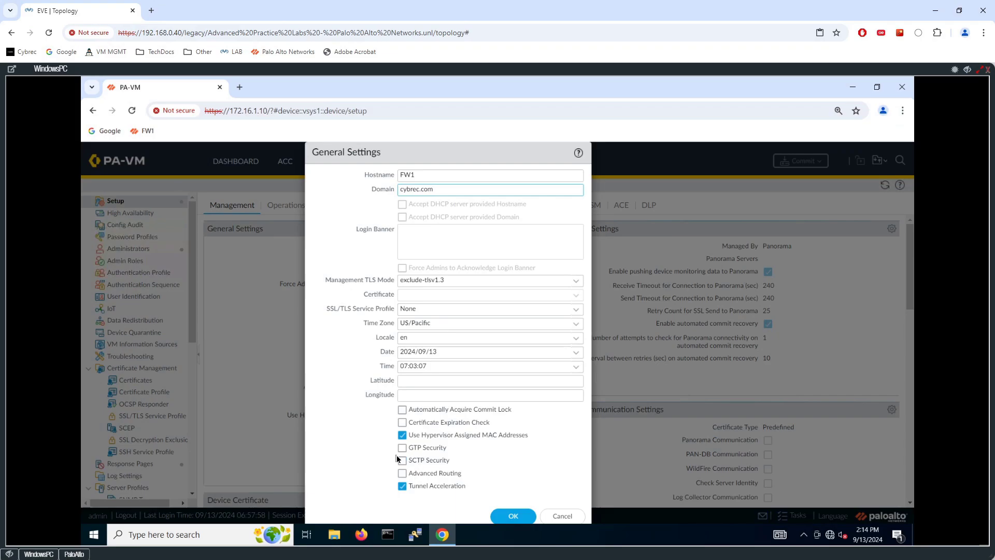
key(ctrl+plus)
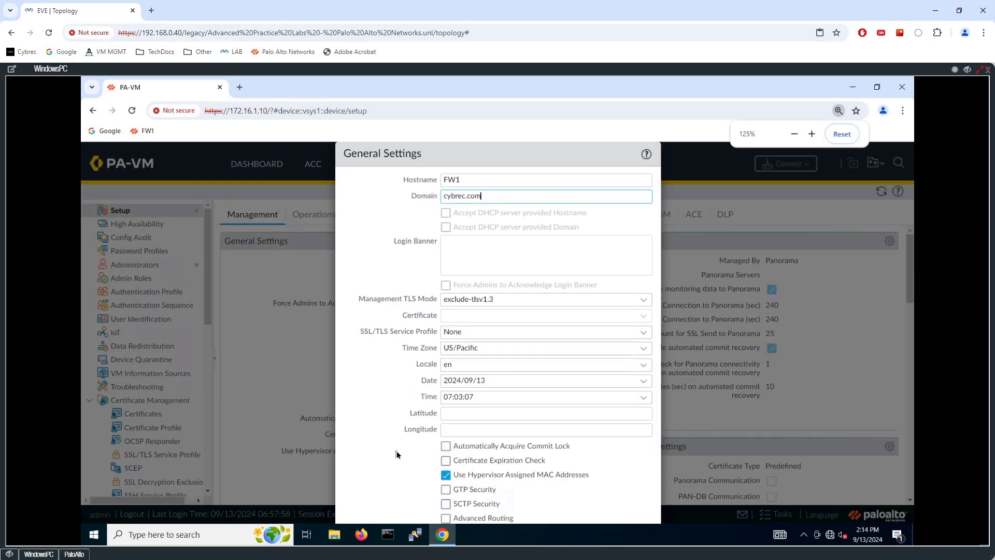
key(ctrl+minus)
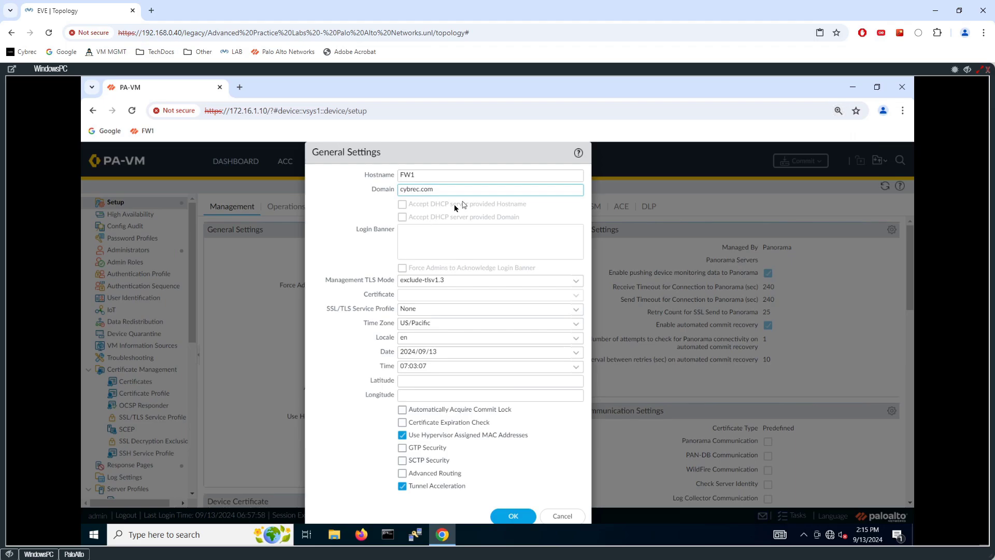
click(576, 324)
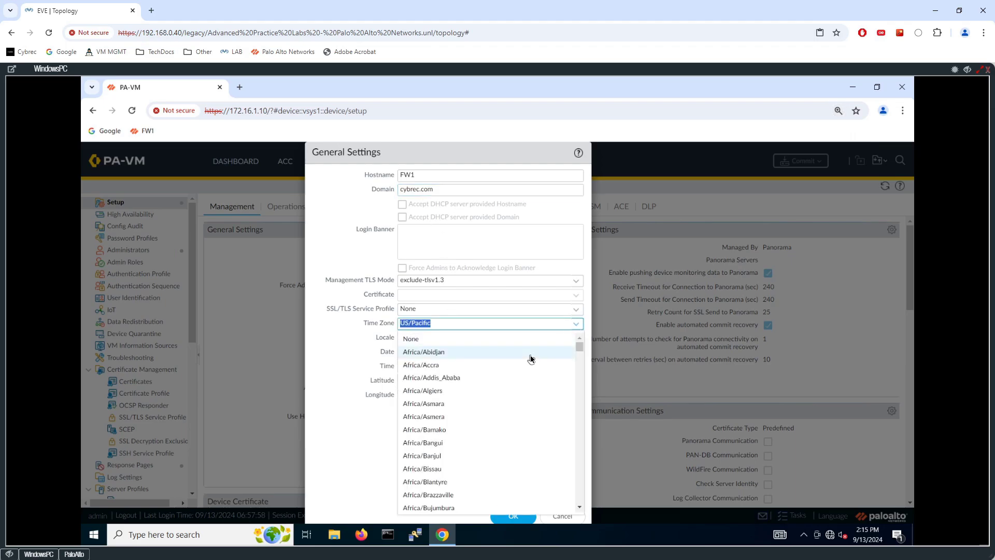
scroll(531, 356, down, 4)
scroll(533, 356, down, 20)
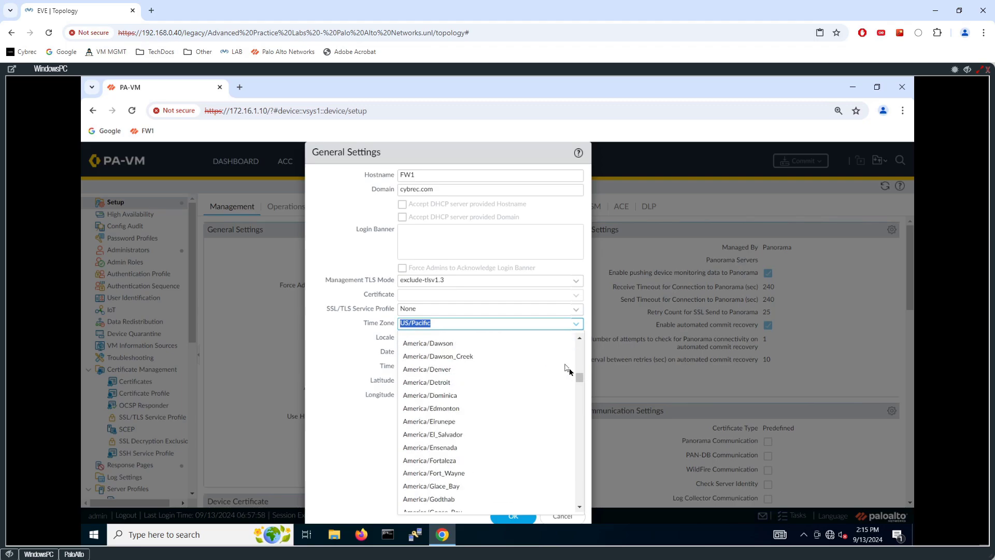
mouse_move(582, 384)
mouse_down()
mouse_move(582, 501)
mouse_move(578, 395)
mouse_up()
scroll(539, 398, up, 2)
click(469, 414)
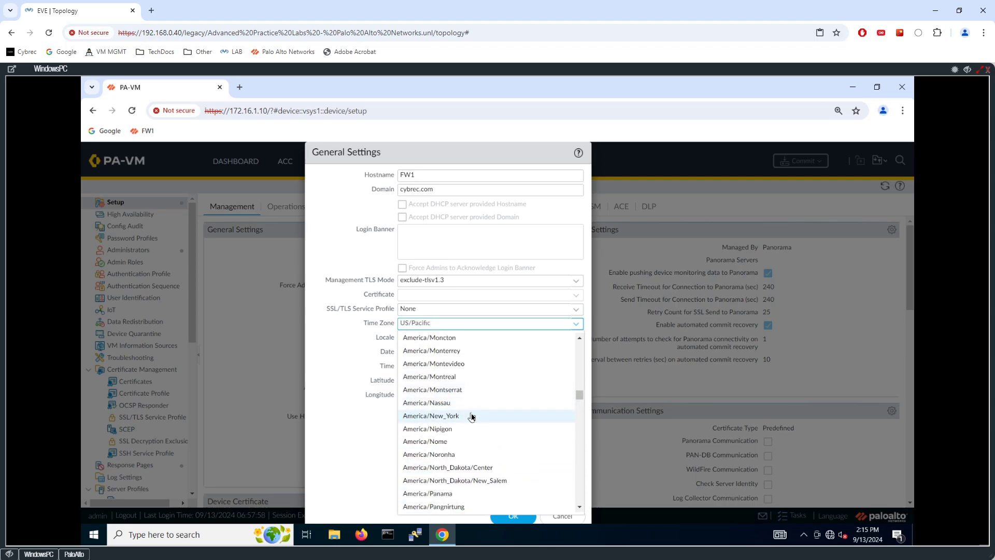
click(512, 518)
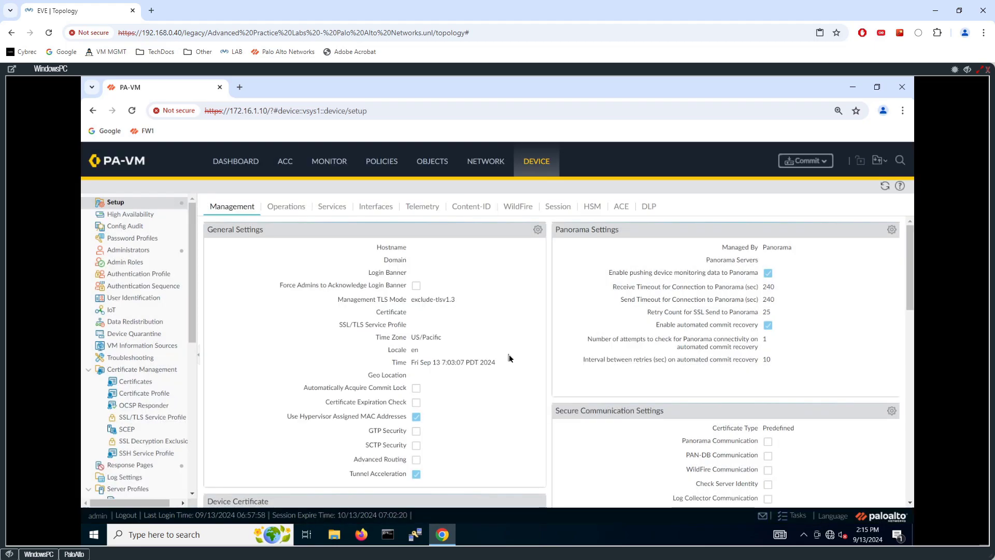
key(ctrl+plus)
key(ctrl+plus)
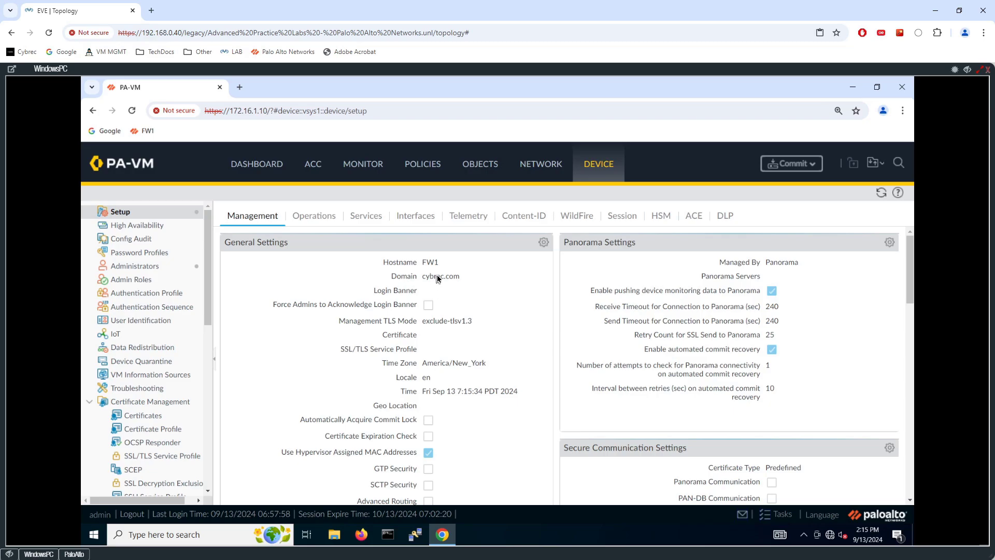
scroll(438, 280, down, 2)
scroll(441, 279, down, 2)
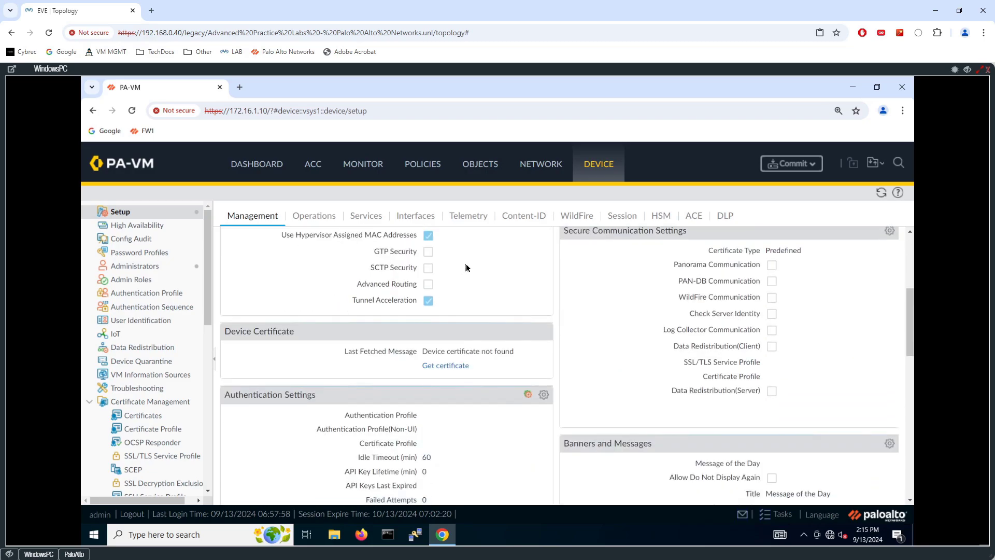
scroll(467, 269, down, 2)
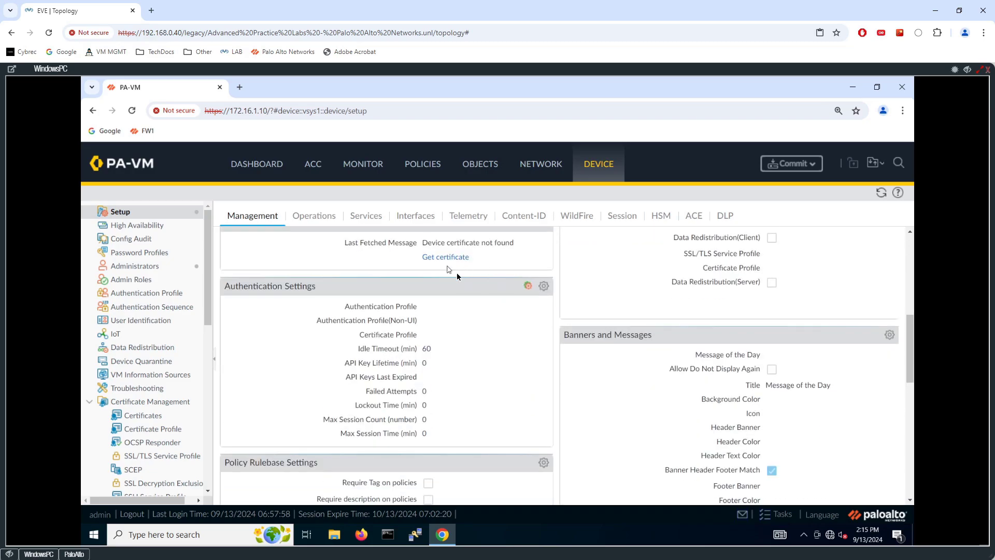
scroll(449, 269, down, 1)
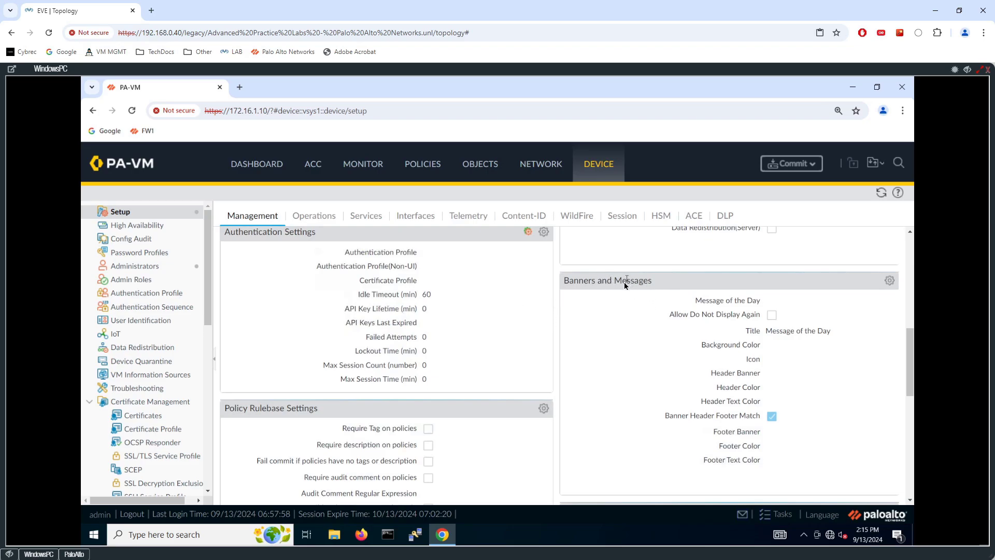
scroll(489, 271, down, 3)
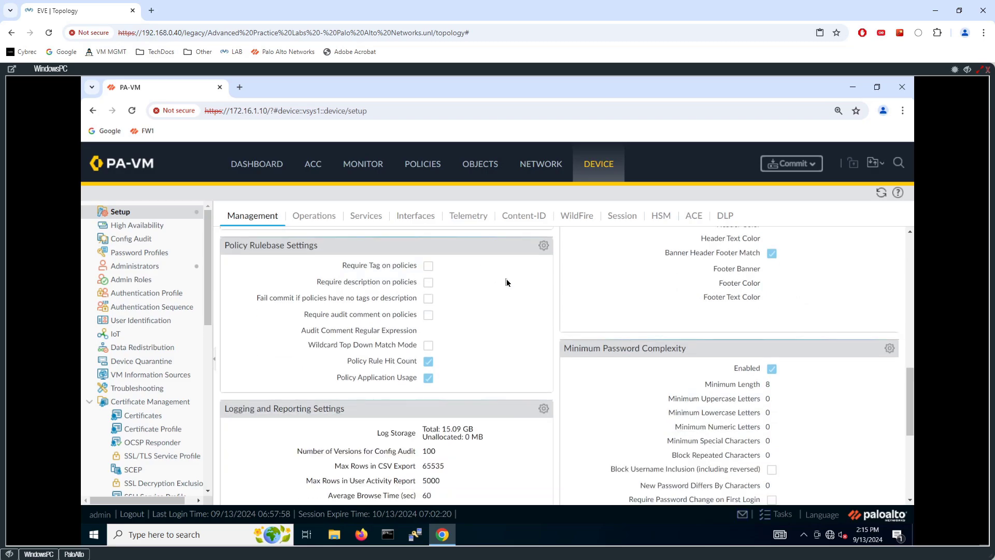
scroll(461, 294, down, 1)
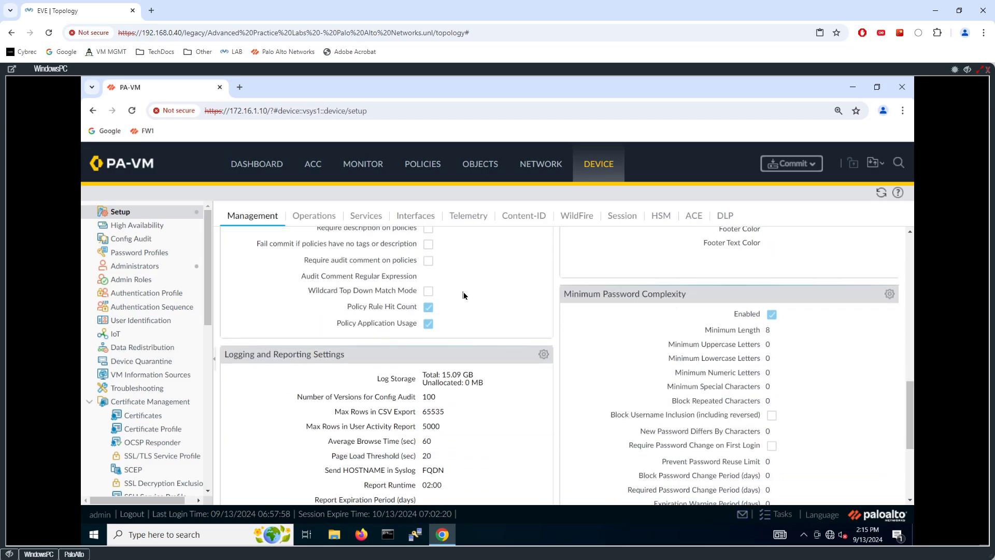
scroll(464, 298, up, 2)
scroll(464, 298, down, 1)
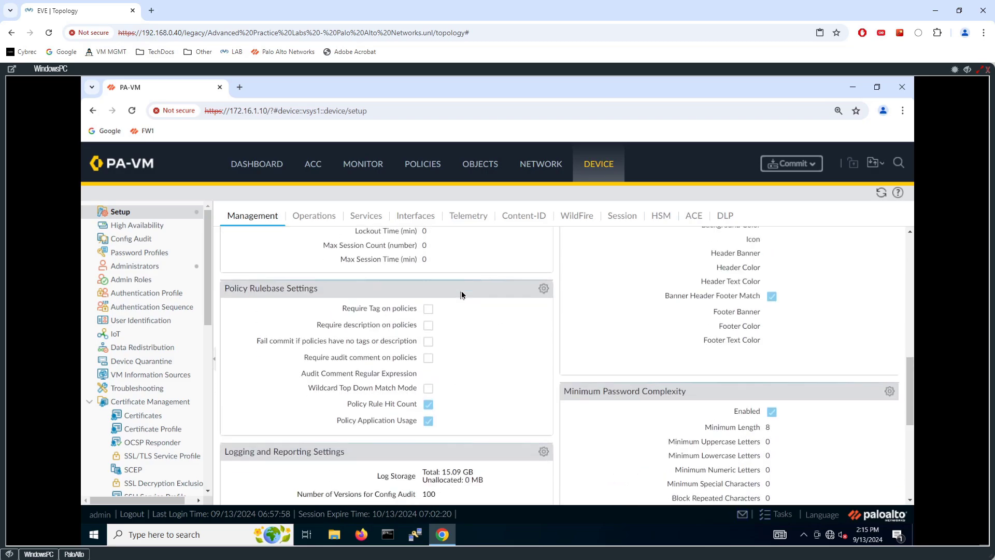
scroll(465, 289, up, 3)
scroll(463, 305, up, 1)
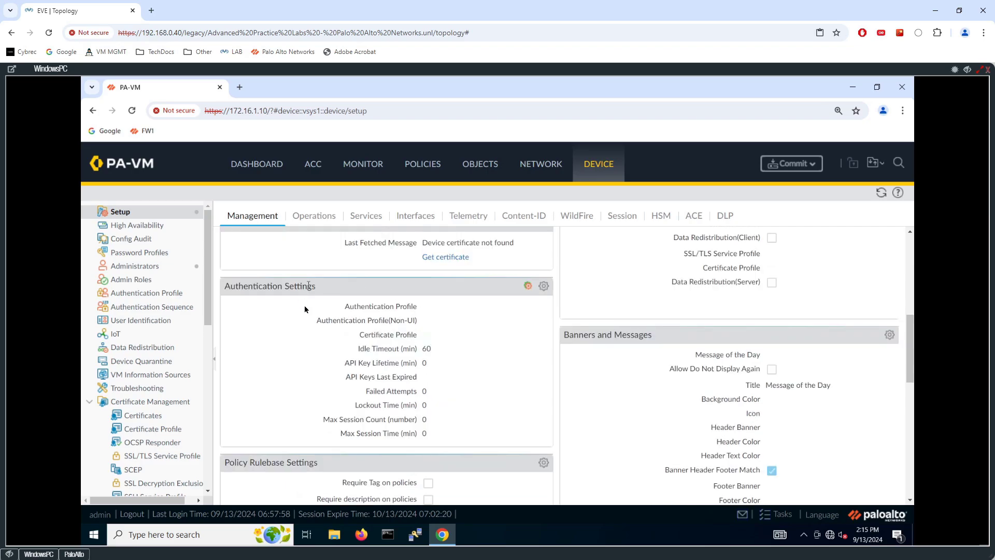
scroll(427, 298, down, 4)
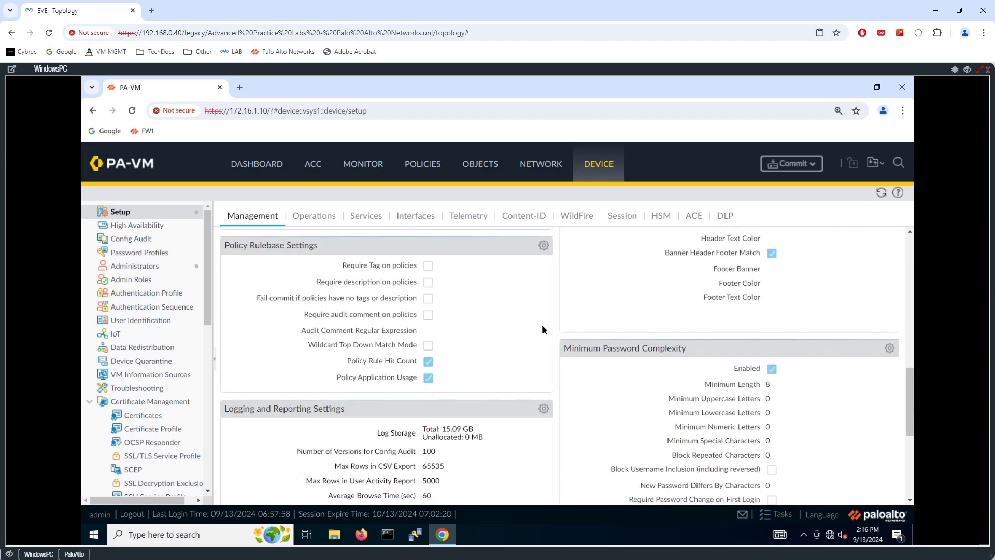
scroll(522, 306, down, 2)
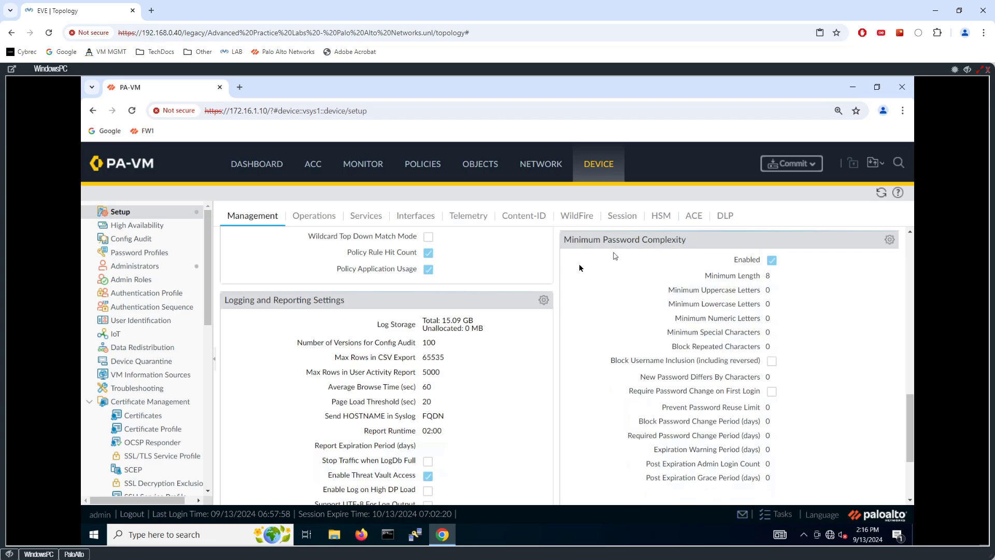
scroll(447, 298, down, 2)
scroll(363, 292, up, 2)
scroll(357, 301, down, 1)
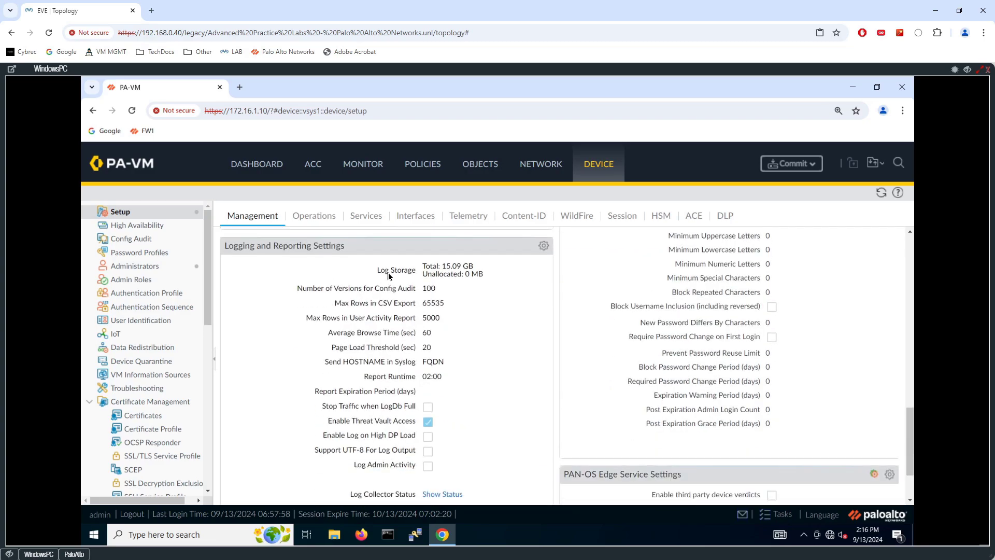
scroll(389, 285, down, 2)
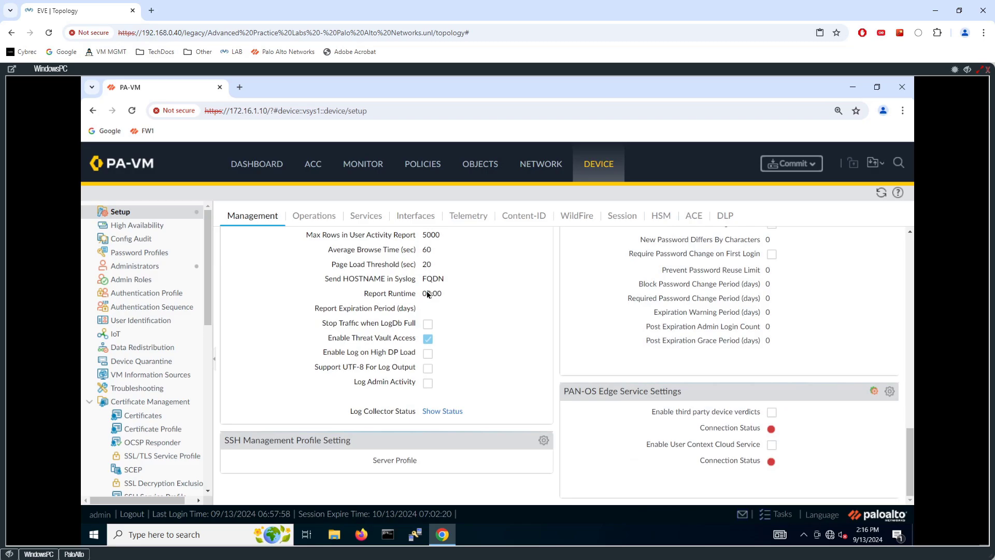
scroll(434, 300, up, 8)
scroll(434, 303, up, 5)
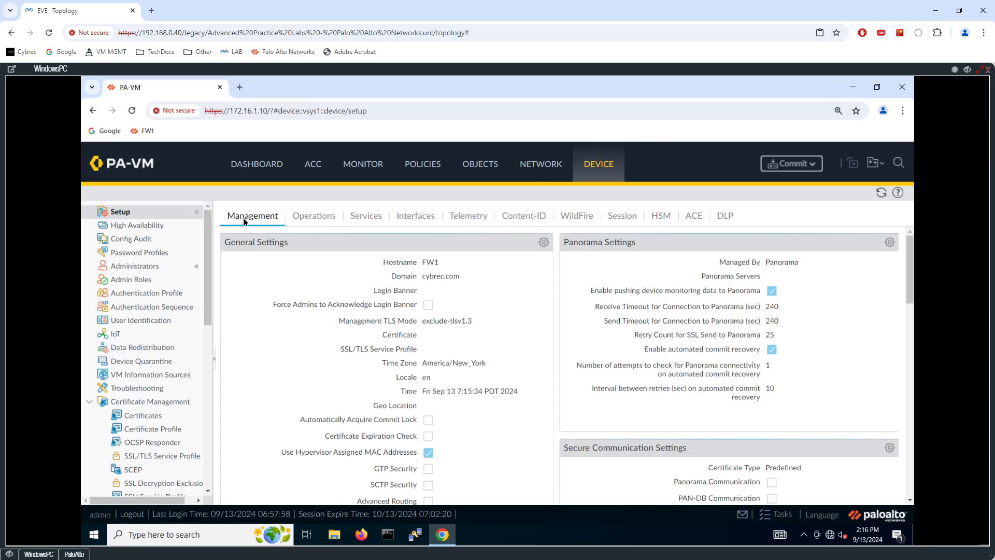
- Open the editable Services settings for DNS and NTP in the PAN-OS device setup
click(408, 222)
click(305, 223)
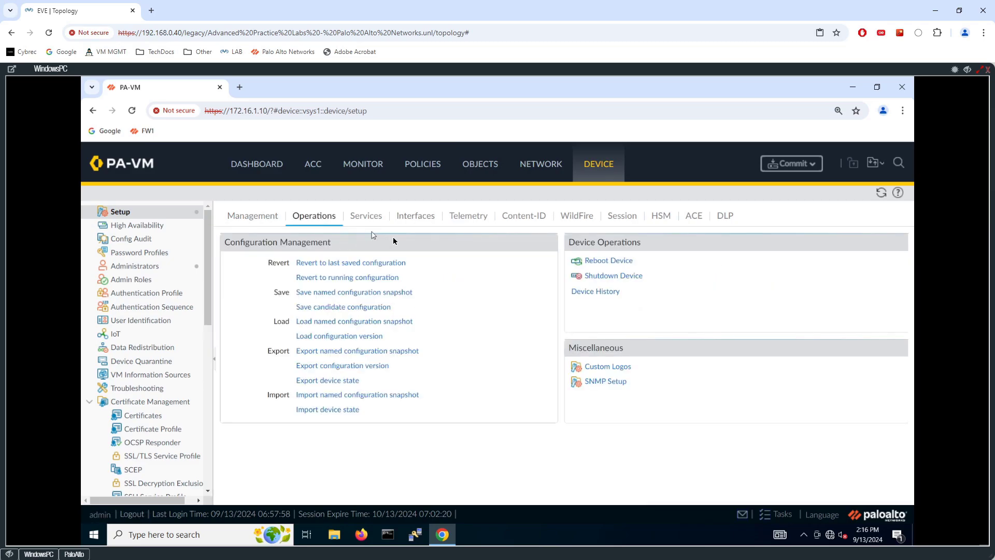
click(382, 221)
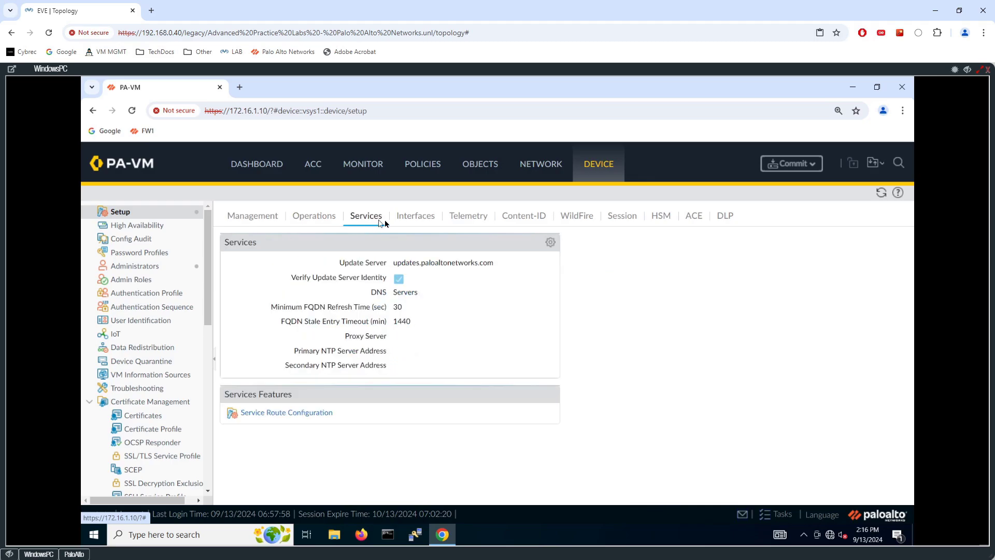
click(551, 245)
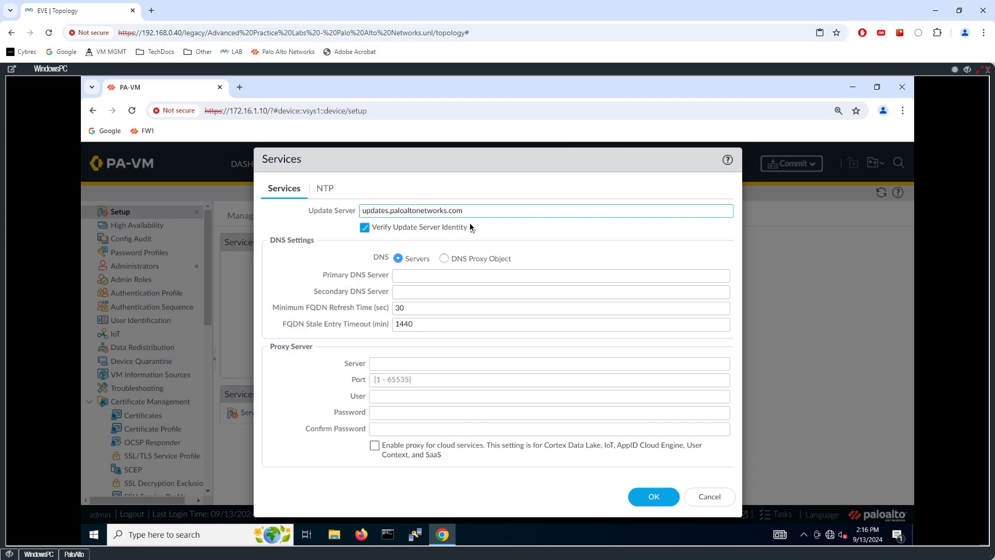
- Enter 8.8.8.8 as the primary DNS server, then minimise the WindowsPC console
click(418, 275)
text(8.8.8.8)
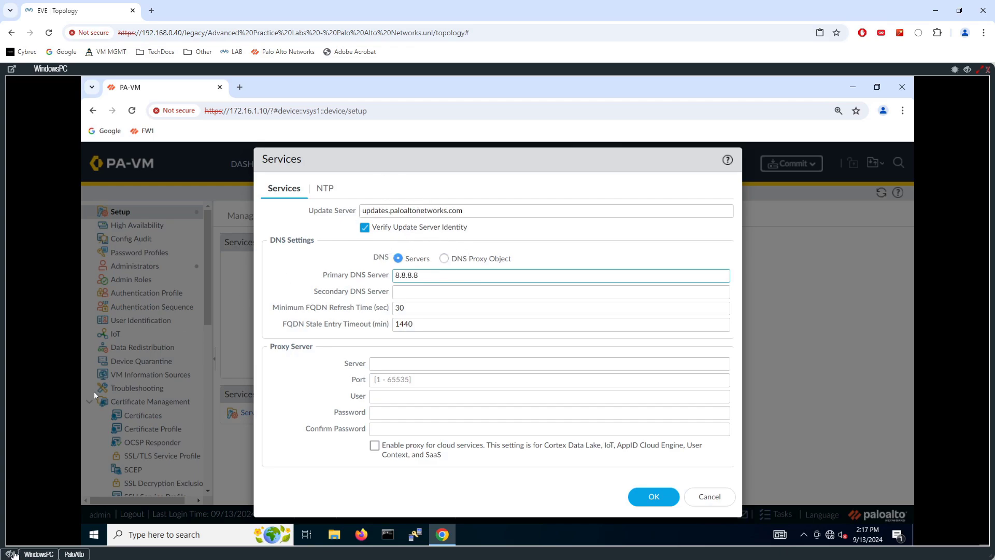
click(10, 553)
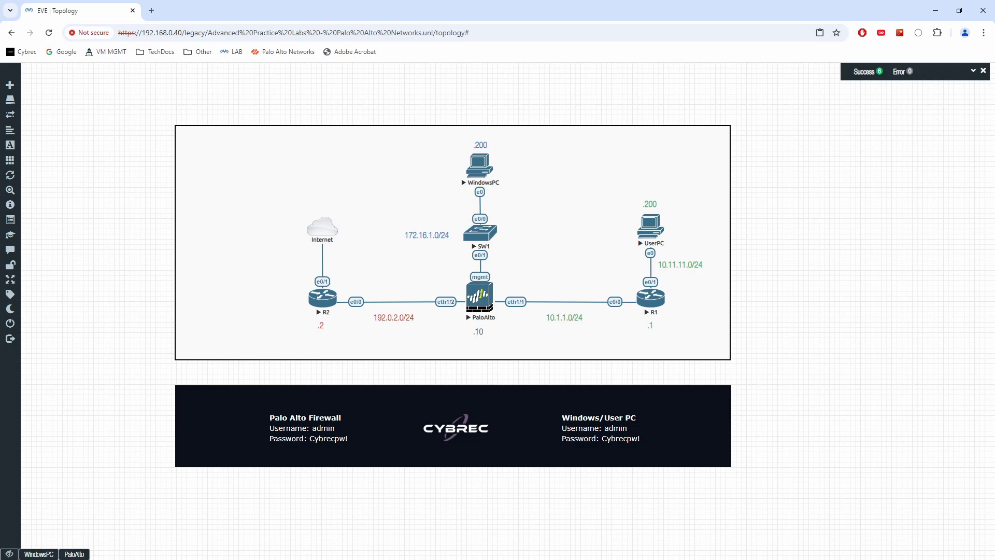
drag(344, 224, 342, 226)
drag(352, 220, 345, 213)
mouse_move(382, 185)
mouse_down()
mouse_move(382, 200)
mouse_move(406, 187)
mouse_move(409, 204)
mouse_up()
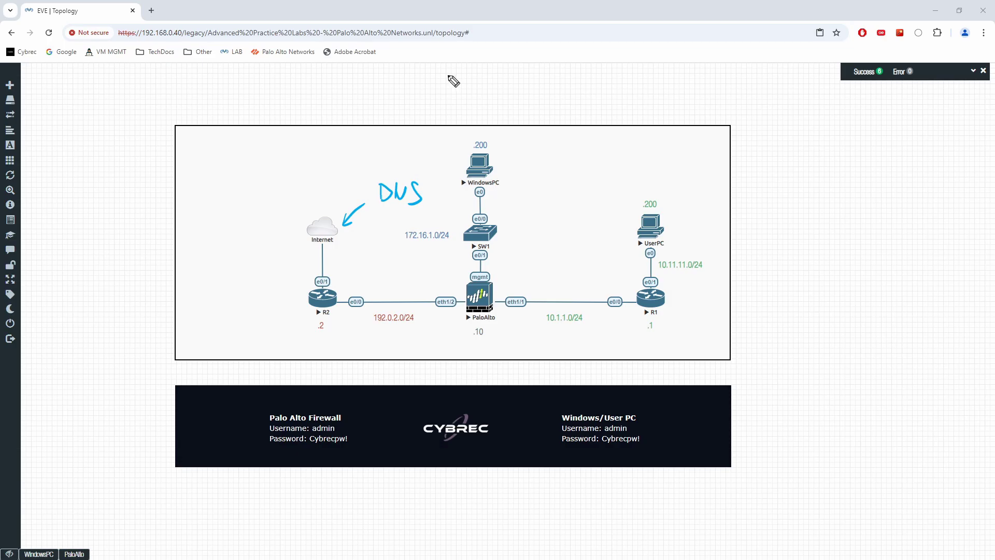
key(Escape)
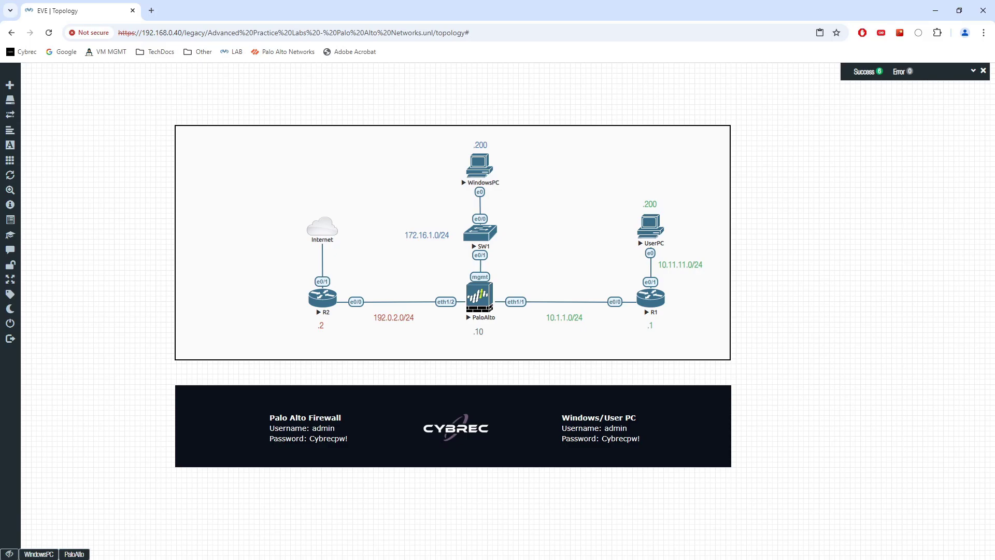
- Set pool.ntp.org as the primary NTP server address, then minimise the console
click(47, 553)
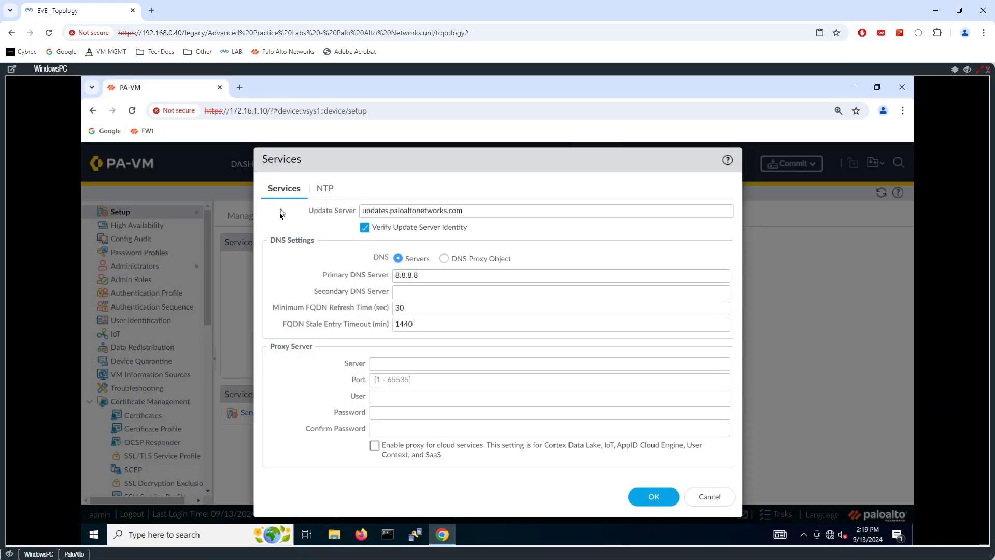
click(323, 191)
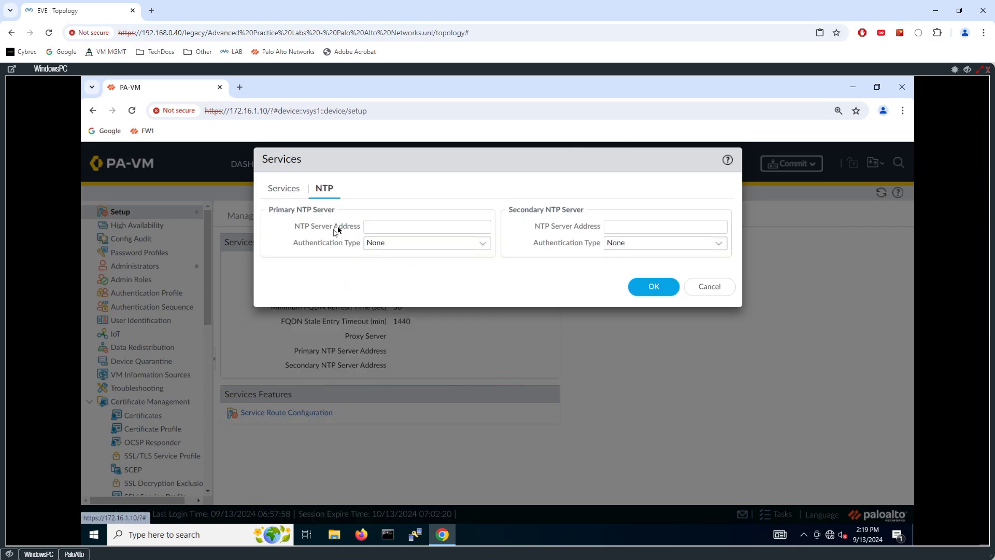
click(382, 228)
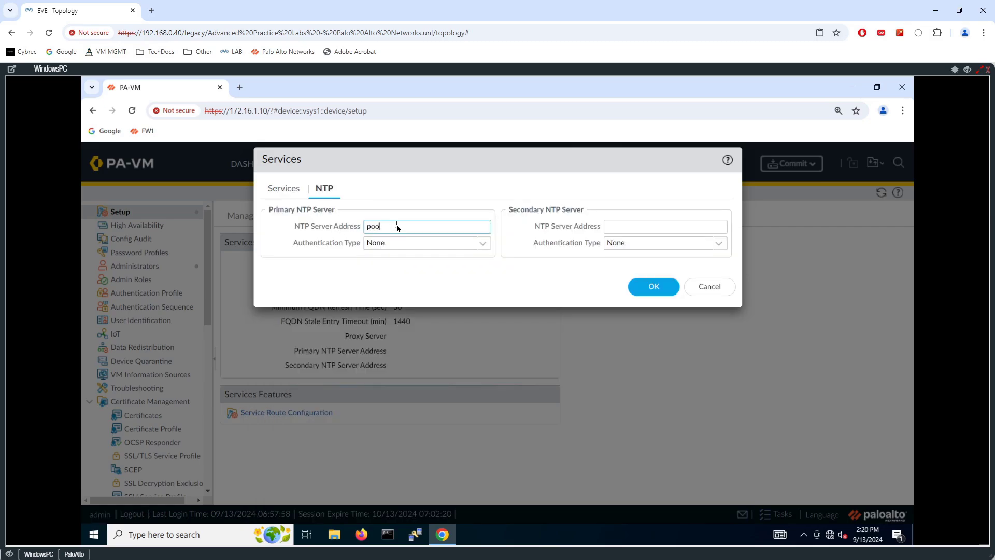
text(pool.ntp.org)
click(39, 552)
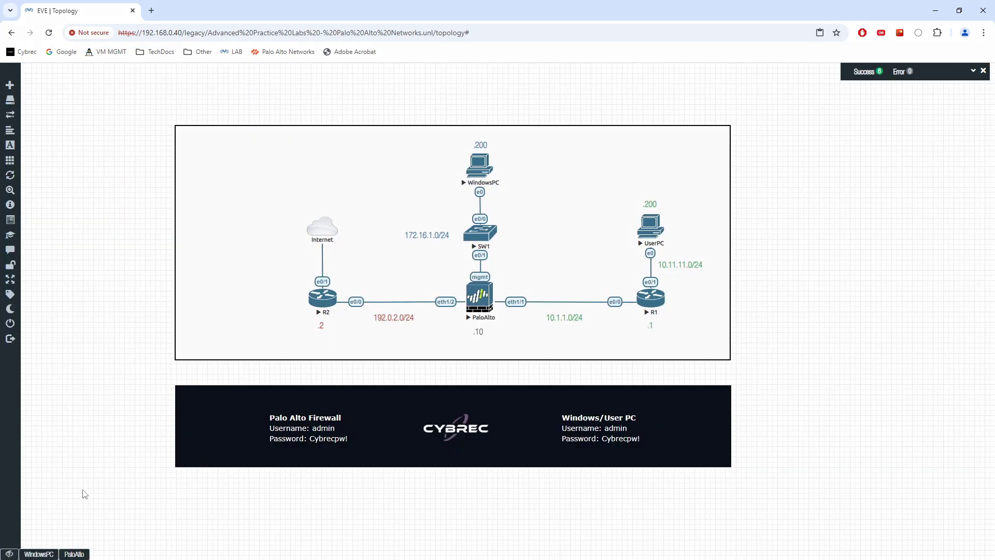
drag(353, 191, 337, 213)
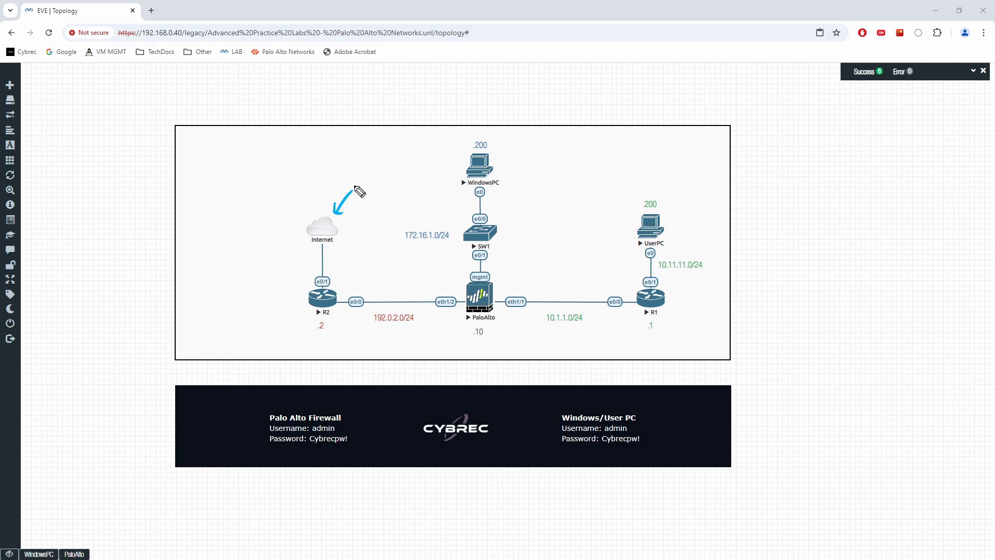
mouse_move(355, 187)
mouse_down()
mouse_move(381, 171)
mouse_move(394, 175)
mouse_move(370, 203)
mouse_move(393, 193)
mouse_up()
drag(407, 191, 399, 204)
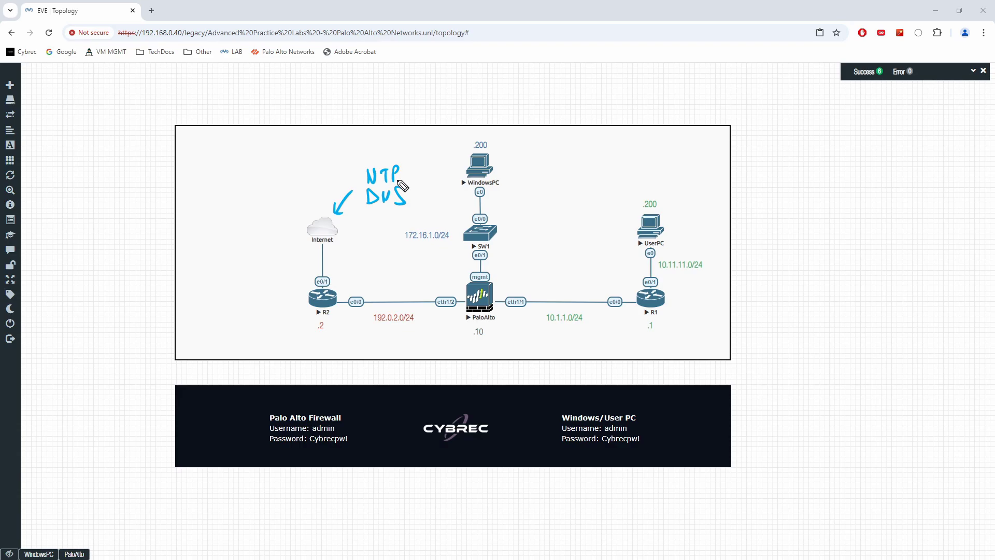
key(Escape)
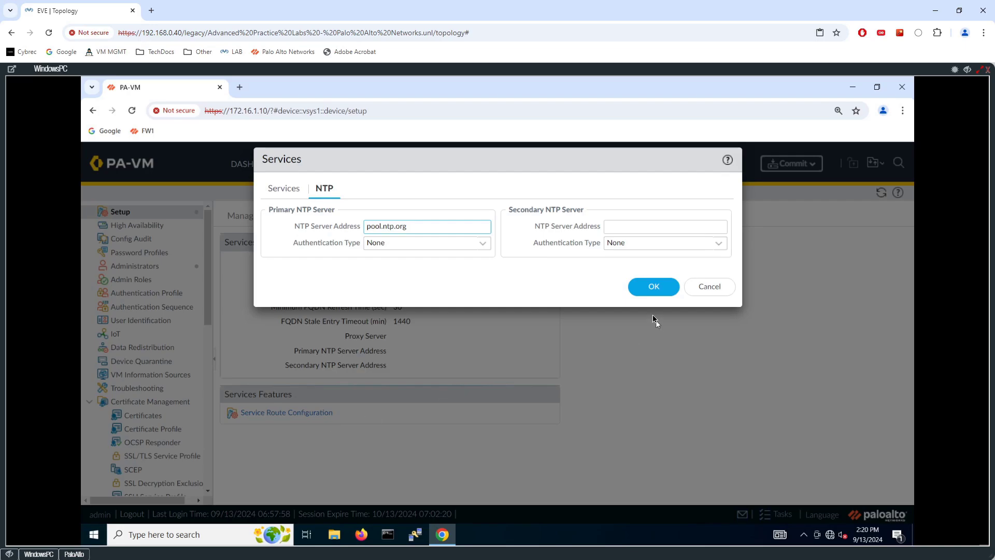
- Save the Services settings with DNS 8.8.8.8 and NTP pool.ntp.org, then minimise the console
click(653, 287)
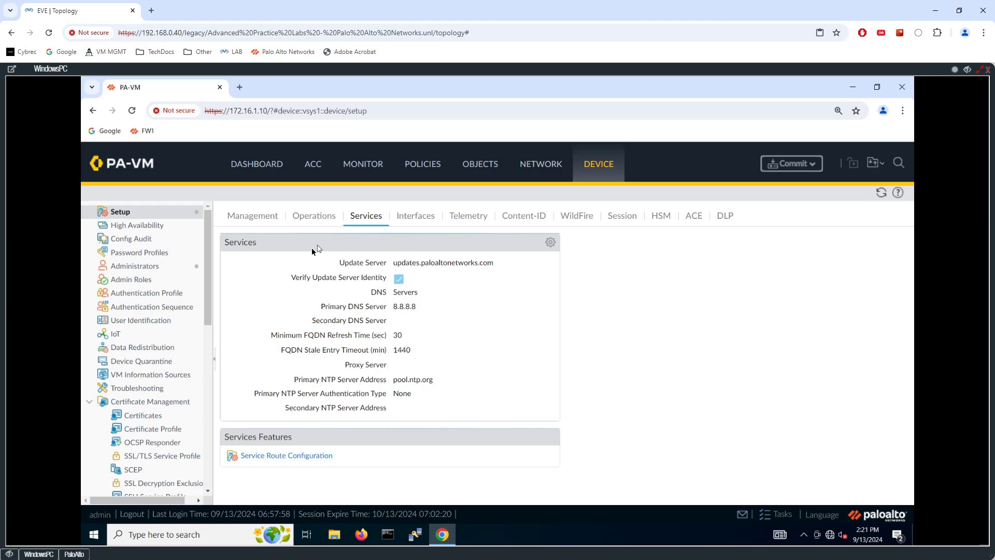
click(13, 554)
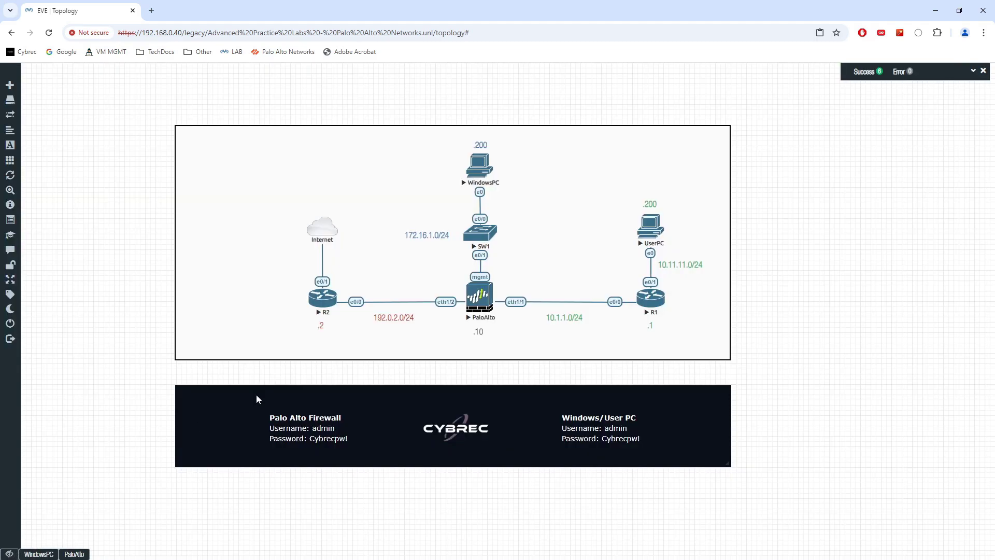
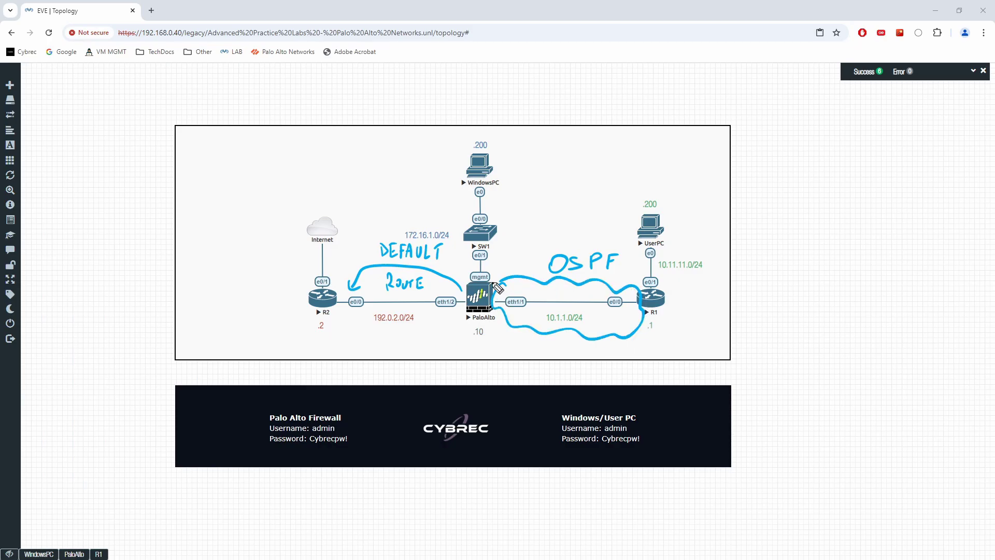
- Add pen marks at R1's 10.1.1.0/24 link and 10.11.11.0/24, then erase all annotations
mouse_move(606, 307)
mouse_down()
mouse_move(615, 326)
mouse_move(594, 329)
mouse_move(602, 336)
mouse_up()
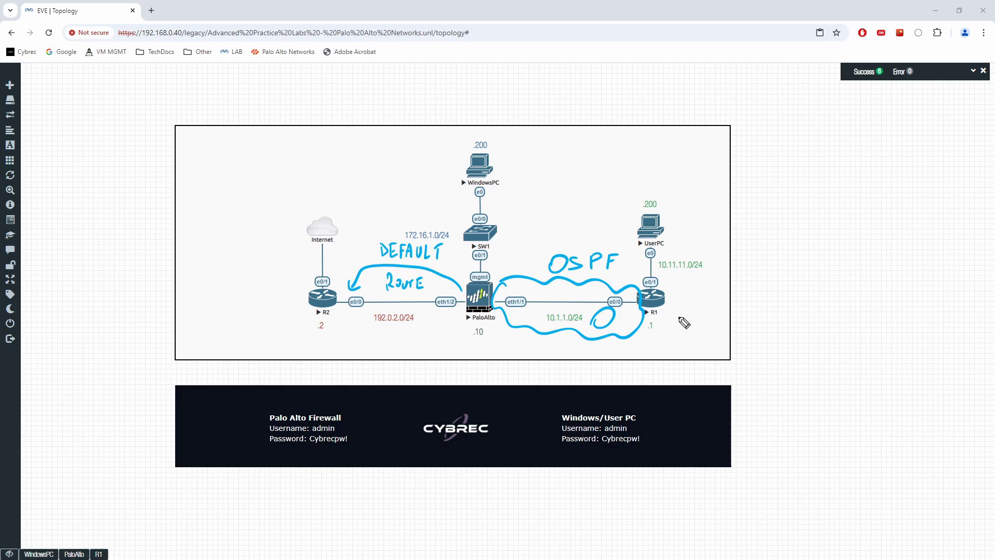
mouse_move(672, 309)
mouse_down()
mouse_move(681, 332)
mouse_move(683, 307)
mouse_up()
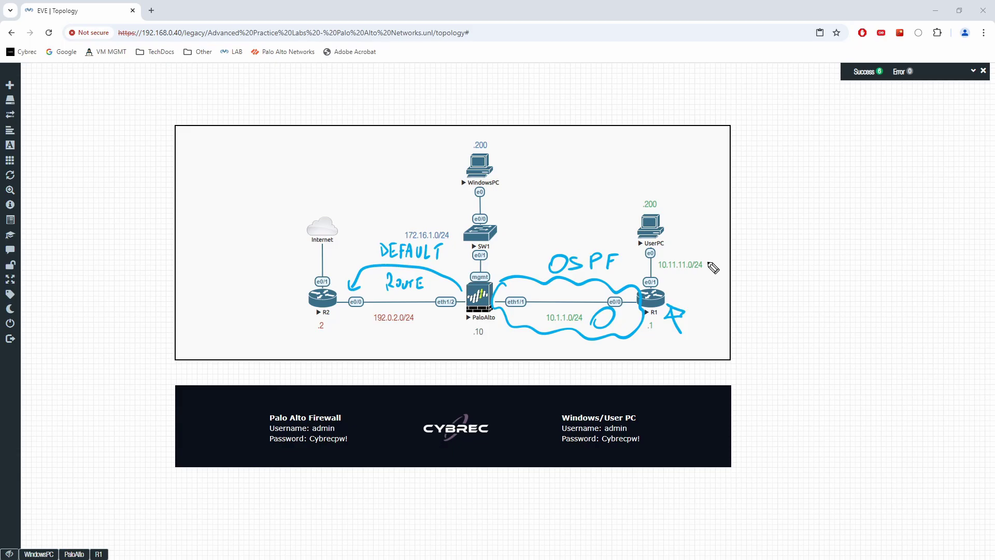
drag(711, 266, 724, 247)
key(e)
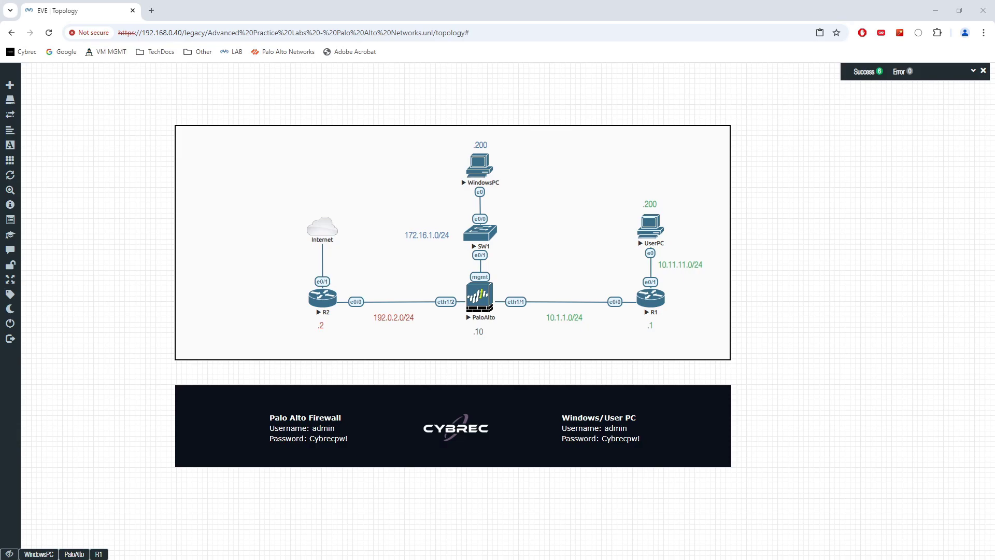
- Dismiss the commit status and show the 'default' virtual router's empty Static Routes list
click(38, 554)
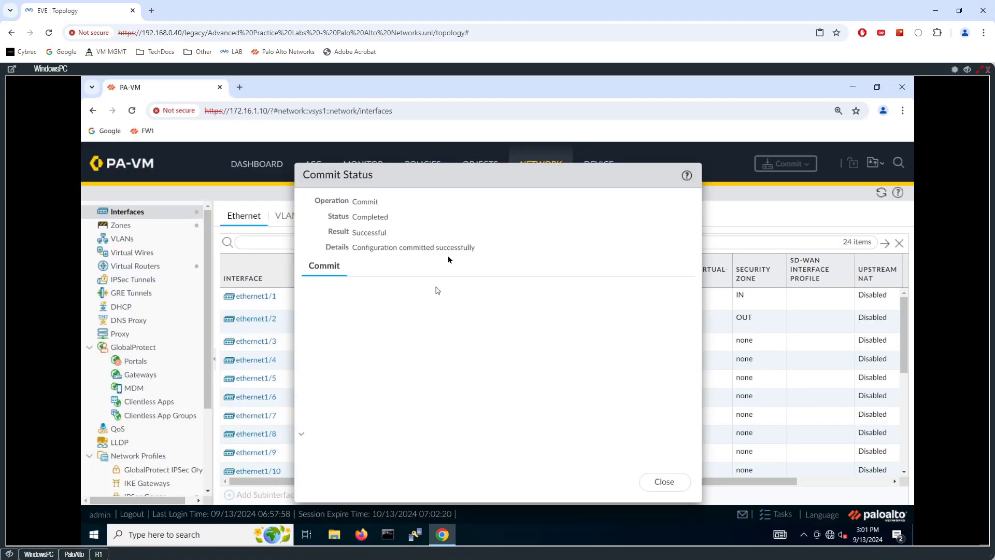
click(664, 482)
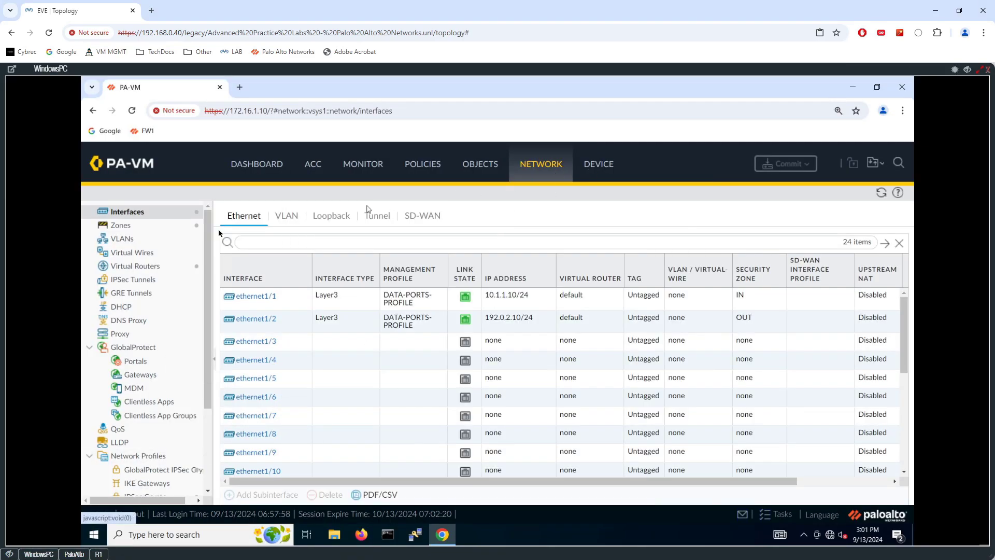
click(154, 267)
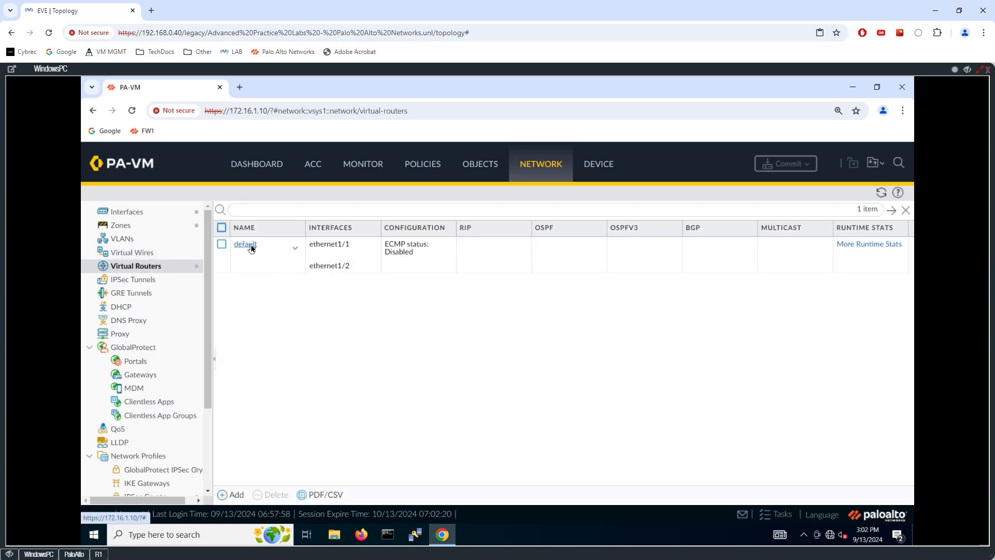
click(249, 250)
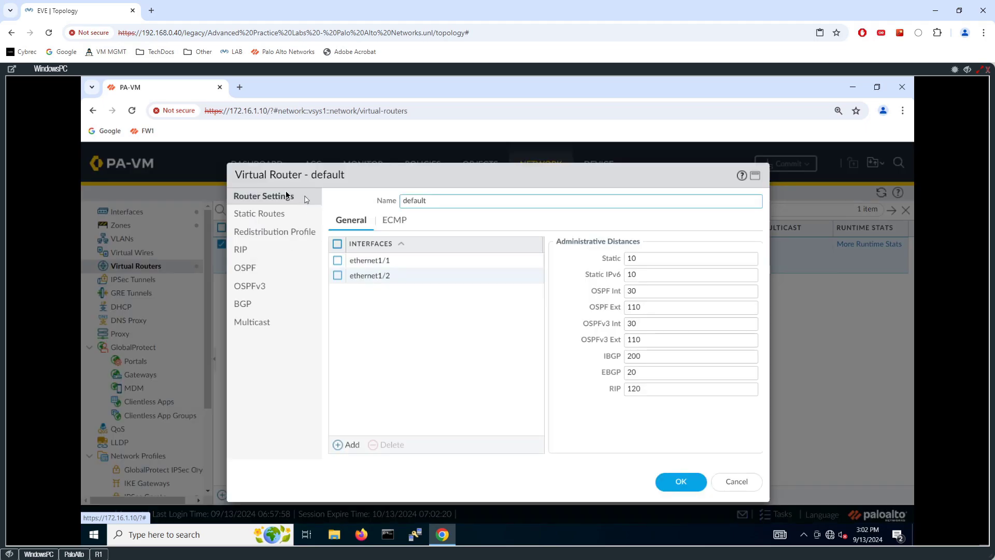
click(261, 214)
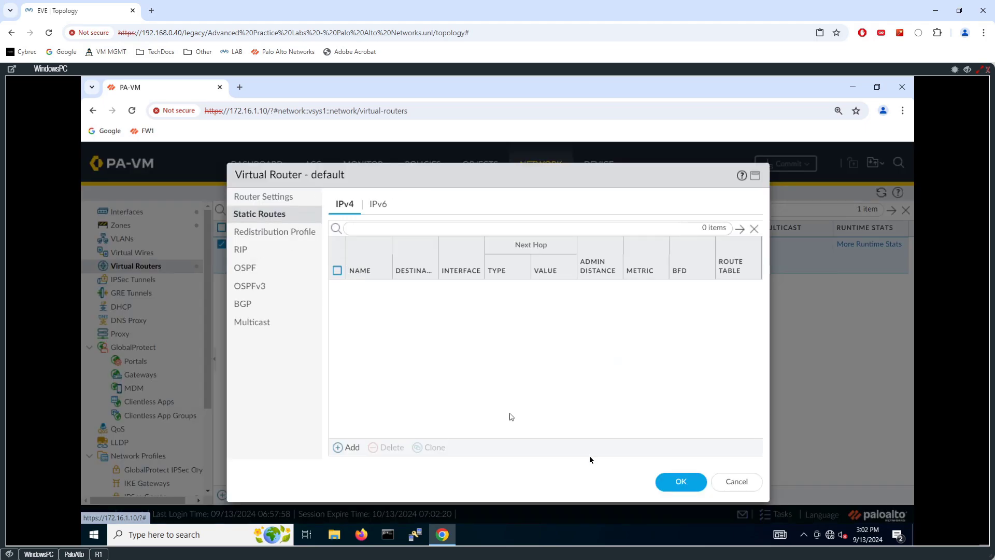
click(677, 480)
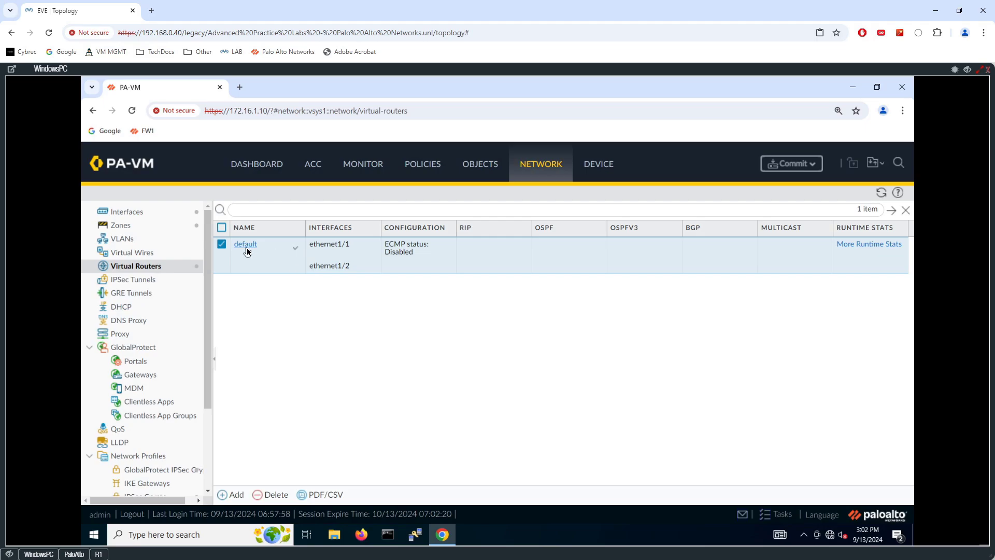
click(247, 248)
click(262, 214)
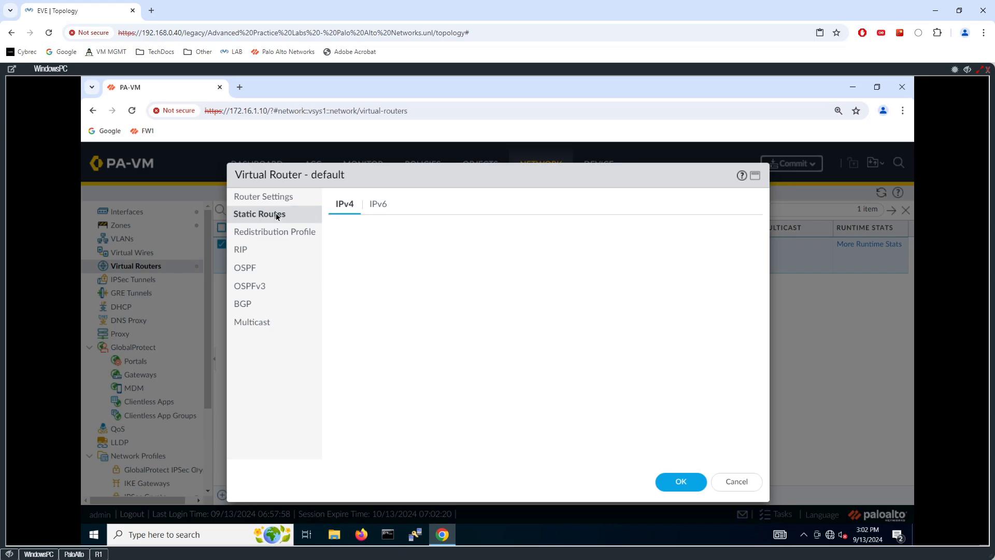
click(279, 236)
click(274, 218)
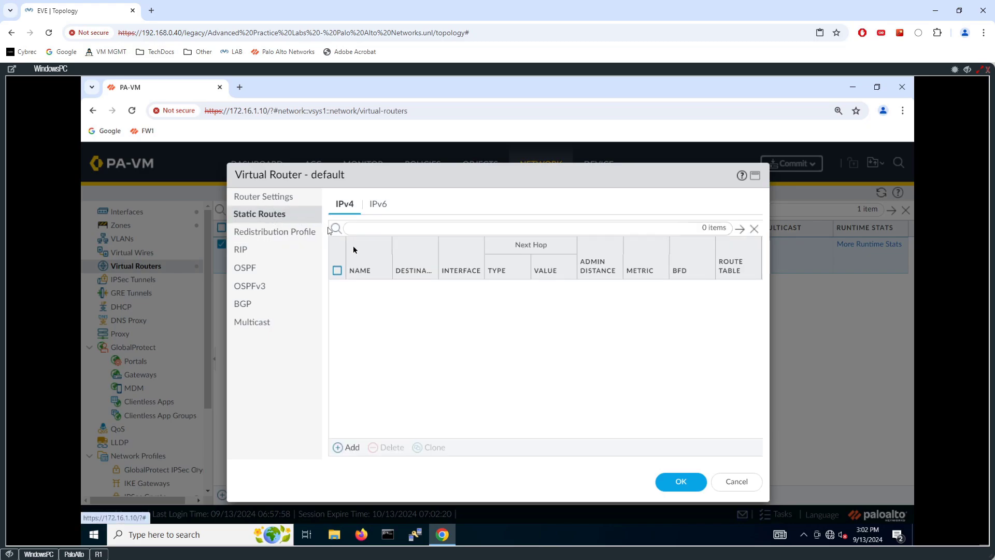
- Start a new static route named DEFAULT-ROUTER with destination 0.0.0.0/0
click(352, 448)
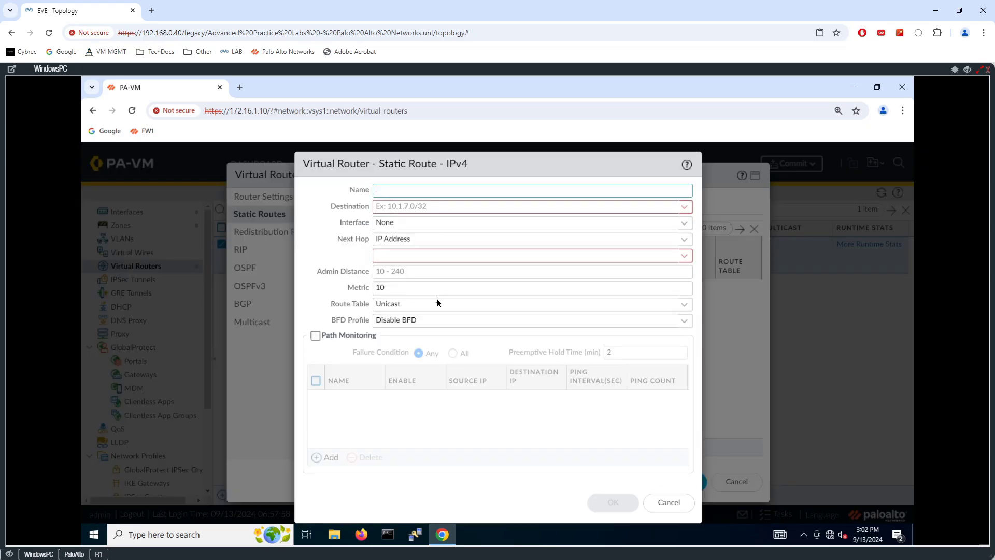
text(0.0.0.0/0)
click(536, 208)
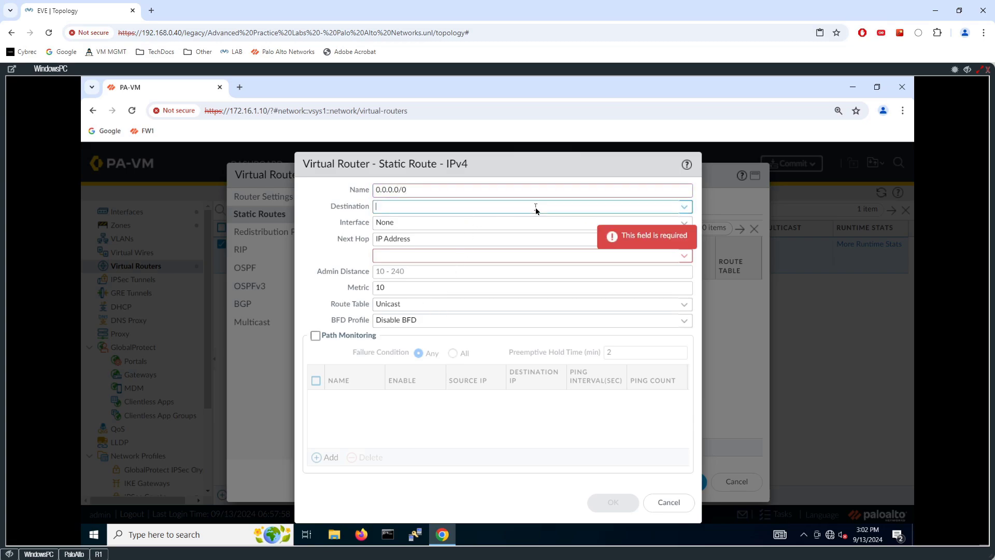
text(192.)
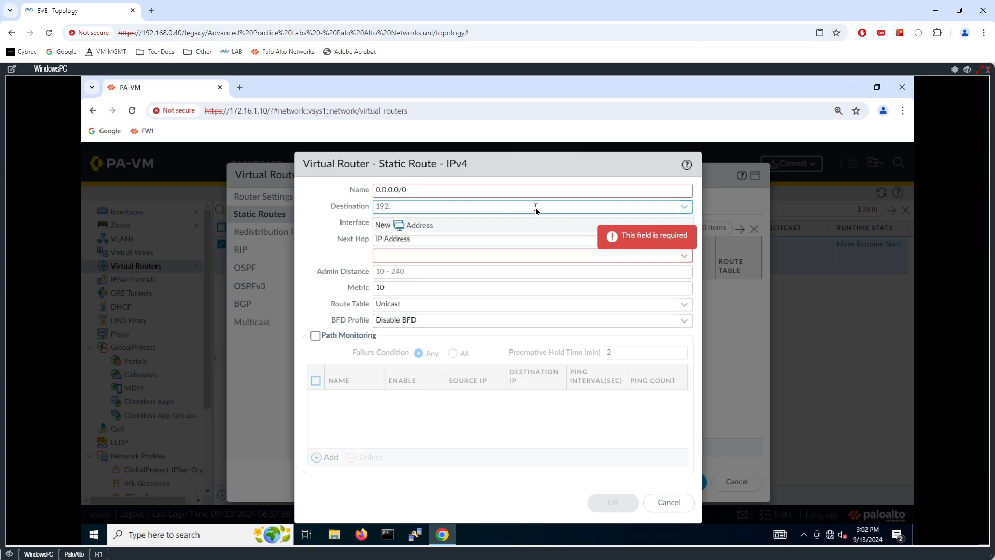
key(BackSpace)
key(BackSpace)
key(BackSpace)
key(BackSpace)
click(423, 188)
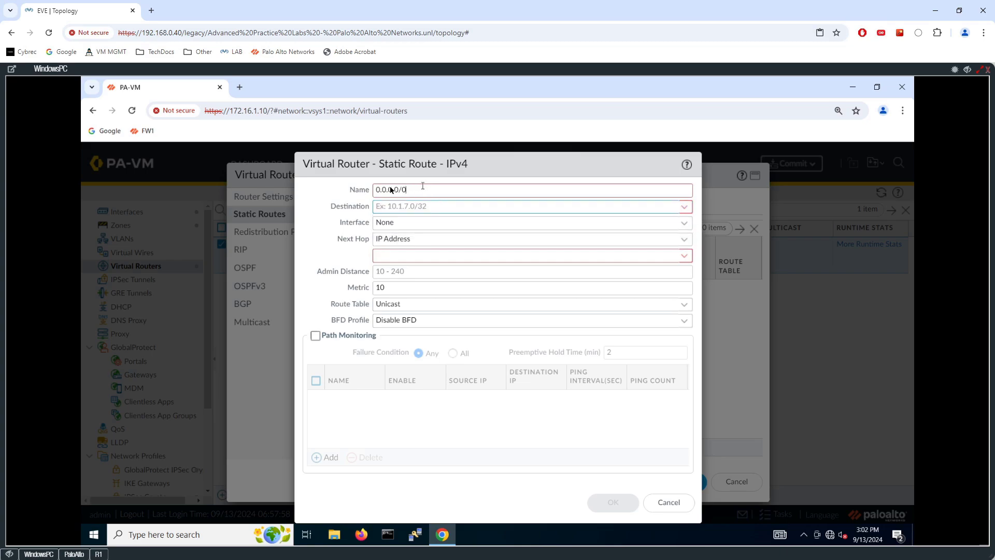
key(ctrl+a)
text(DEFAULT)
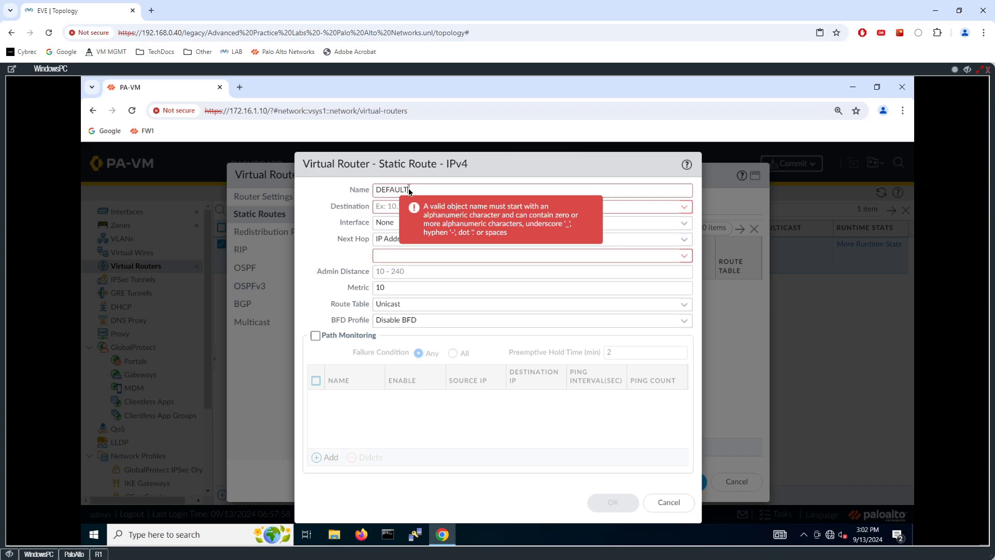
text(-ROUTER)
click(389, 207)
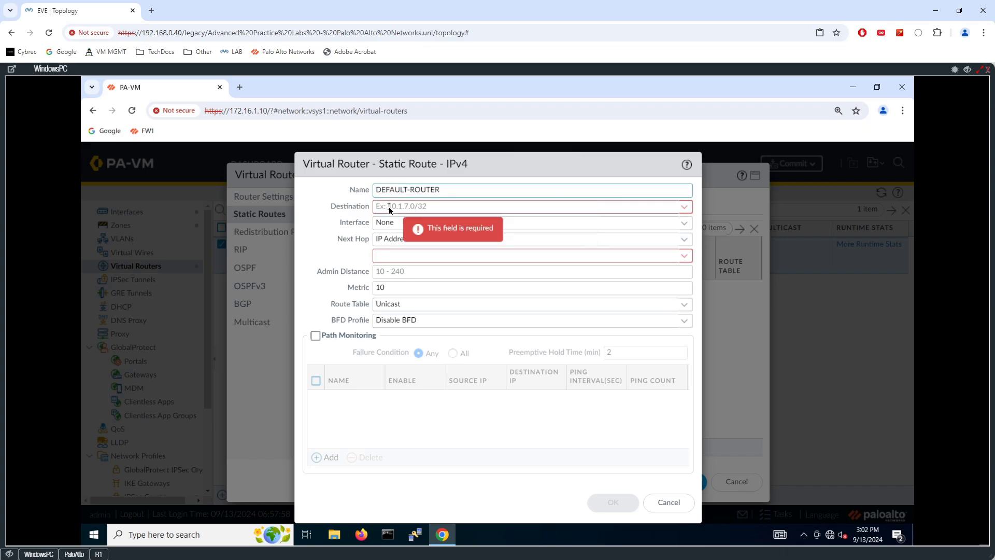
text(0.0.0.0)
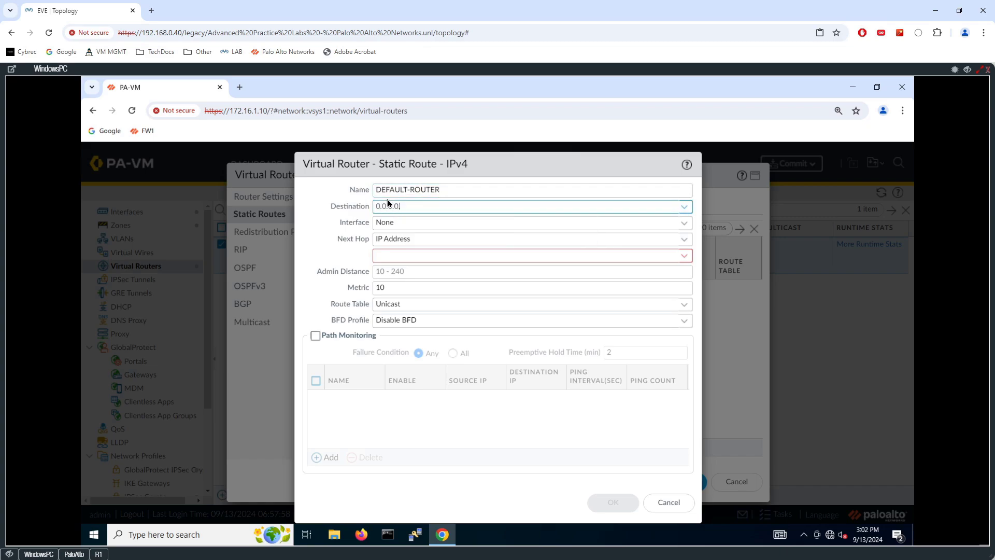
text(/0)
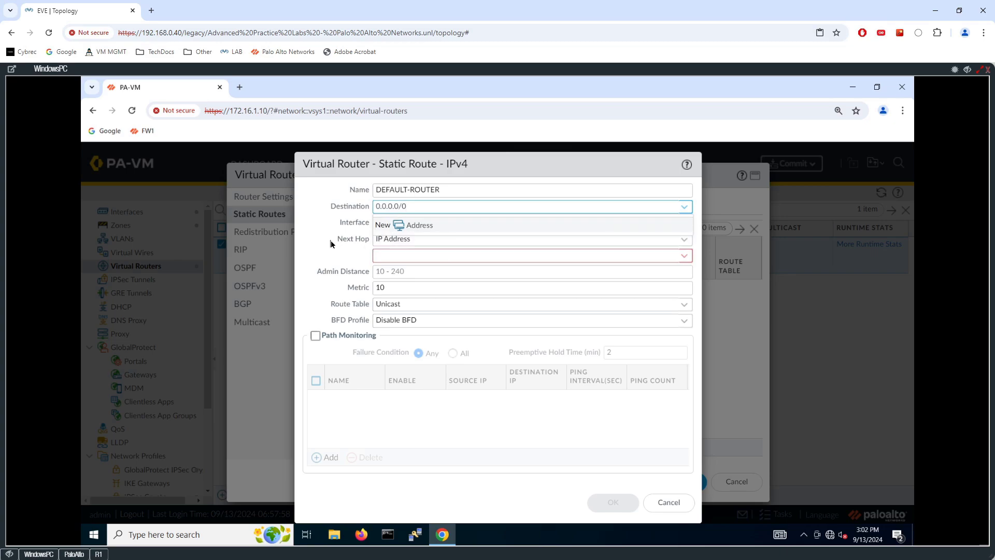
key(Tab)
key(Tab)
- Send the route out ethernet1/2 via next hop 192.0.2.2 and save it
click(684, 223)
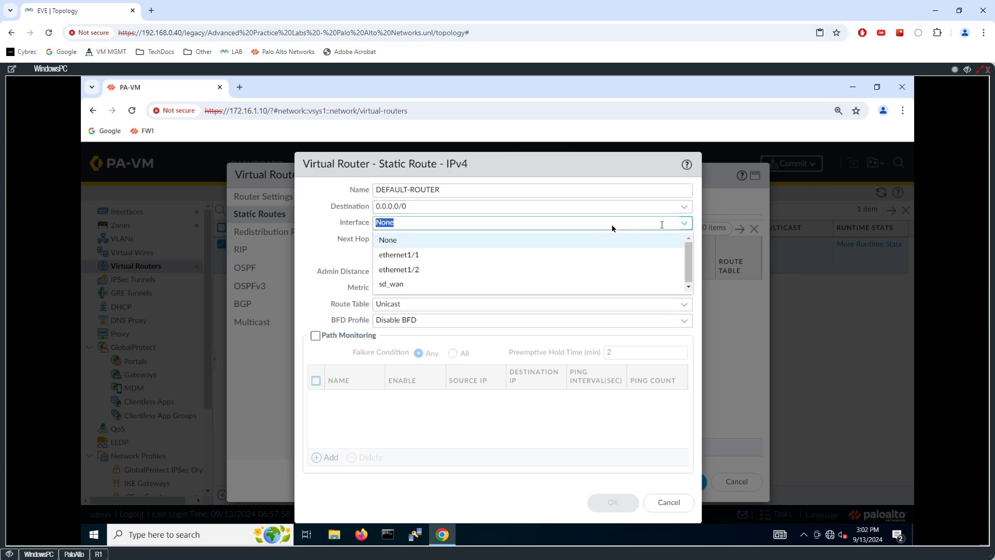
click(417, 270)
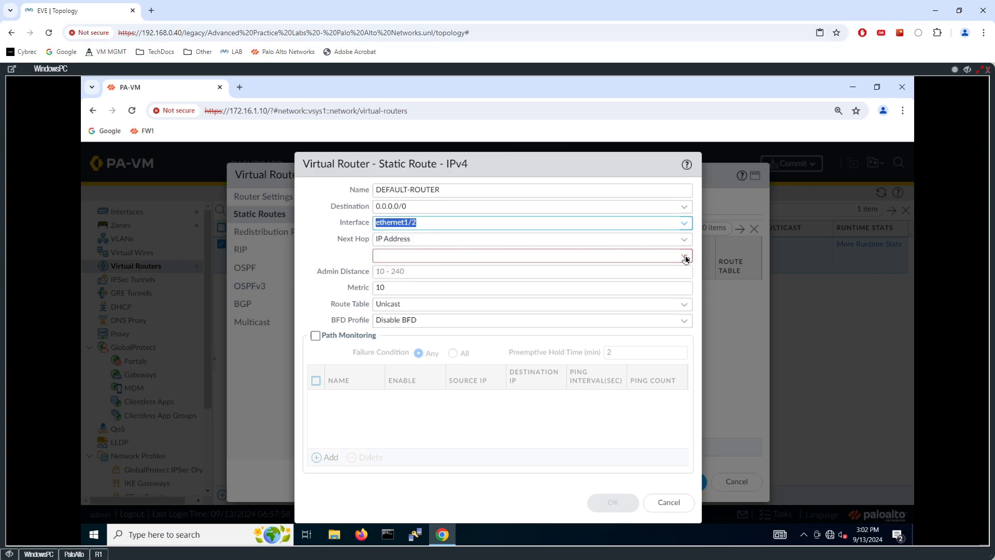
click(609, 257)
text(1)
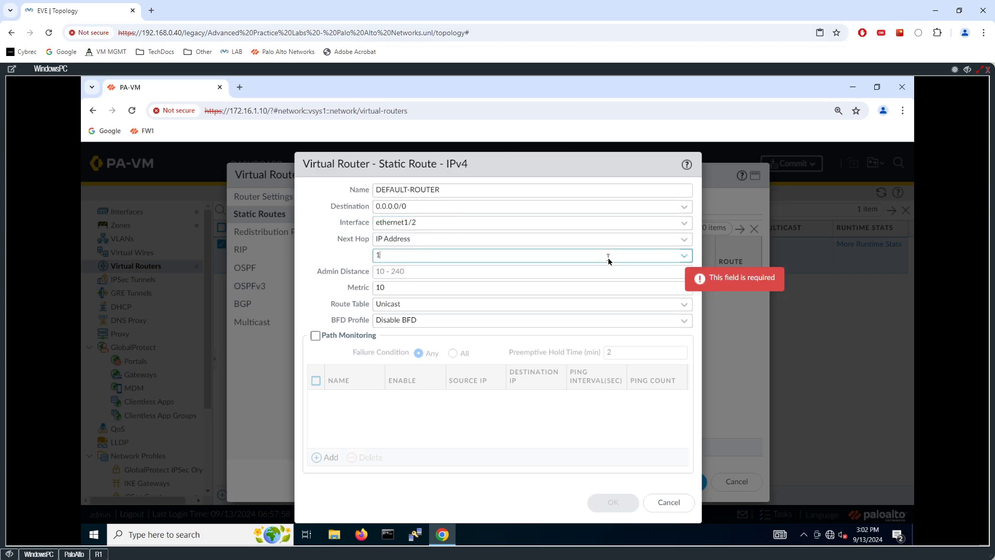
text(92.)
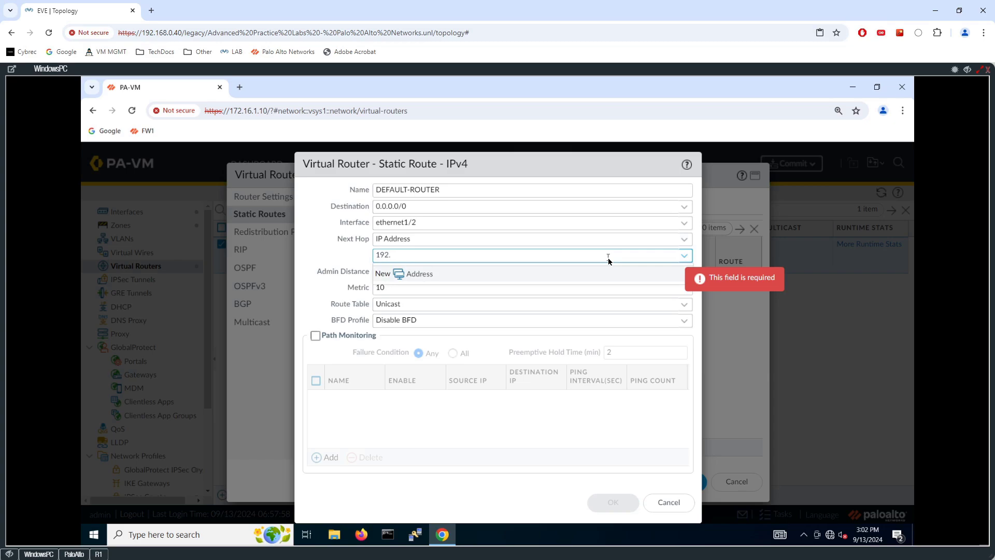
text(0.2.2)
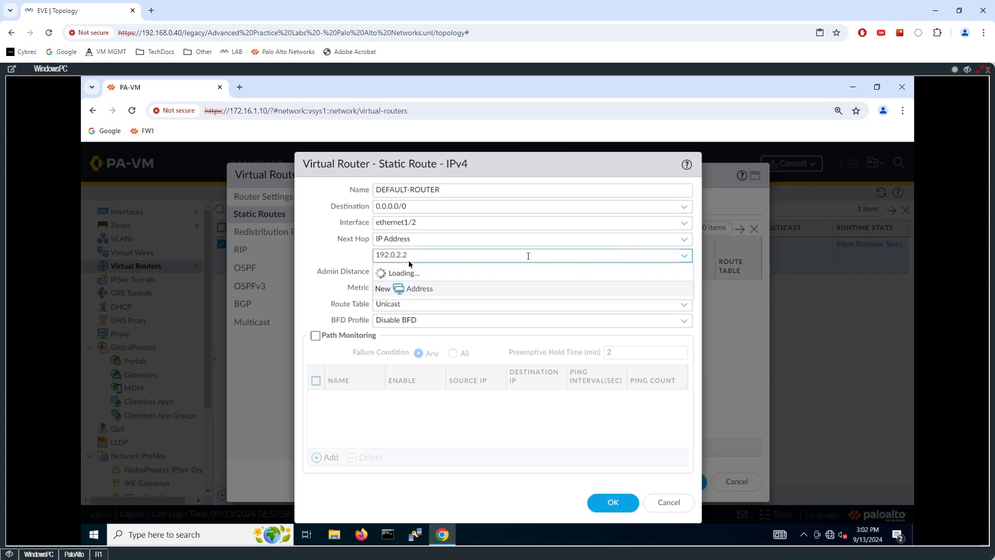
click(325, 274)
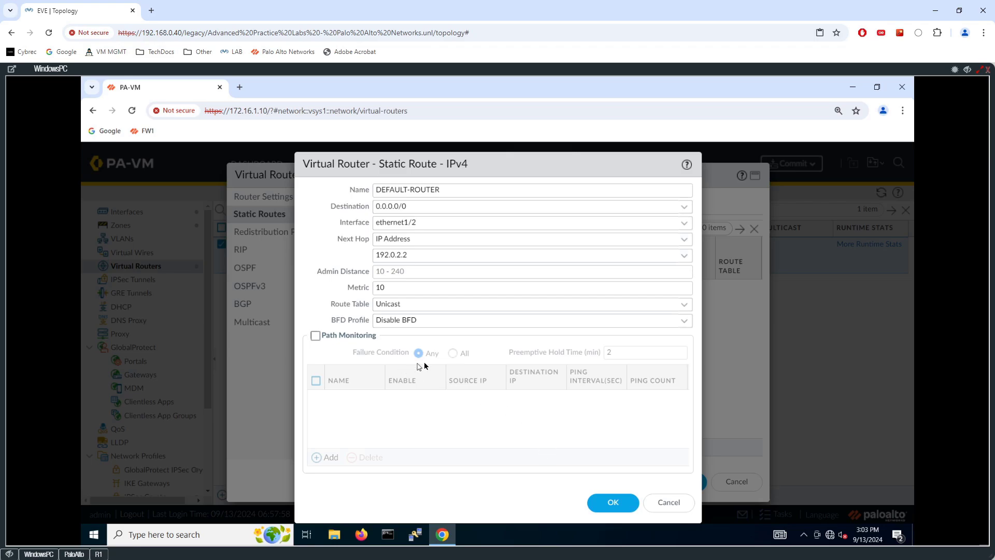
click(612, 502)
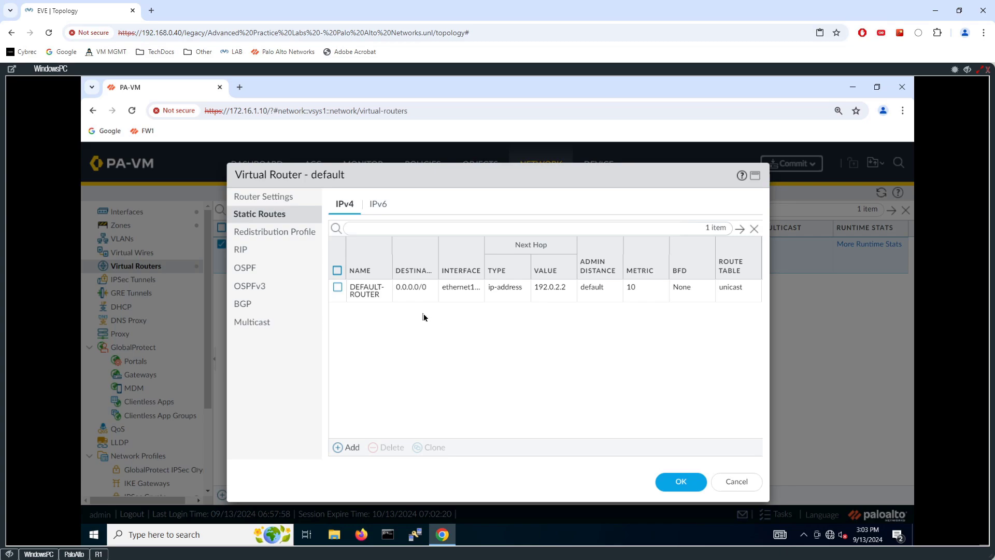
- Enable OSPF with router ID 10.10.10.10 and add a Normal area 0.0.0.0
click(247, 268)
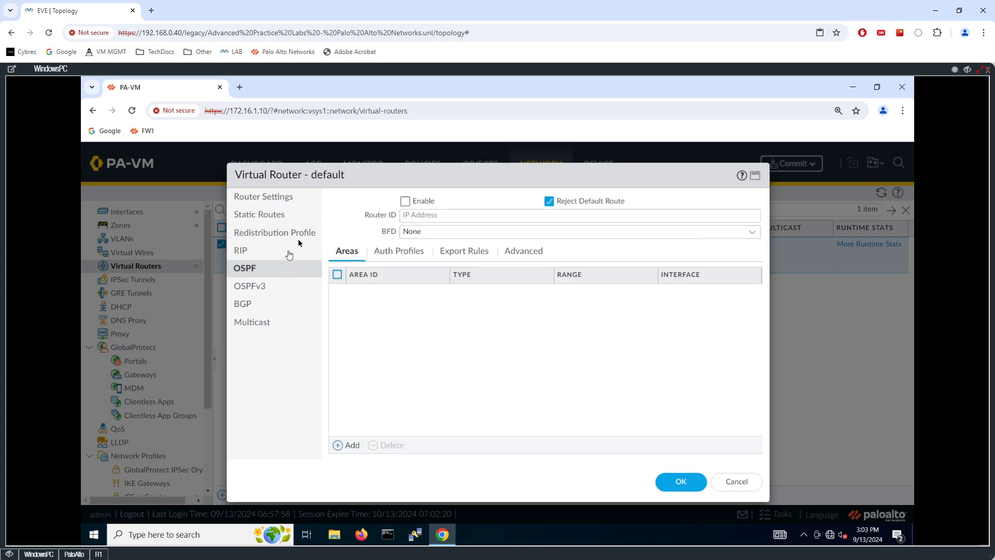
click(405, 201)
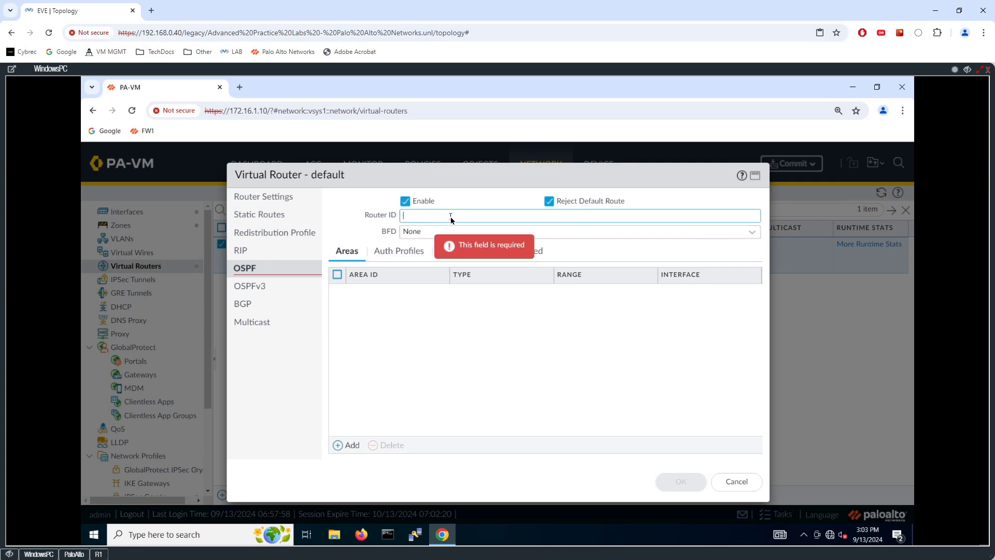
text(10.10.10.10)
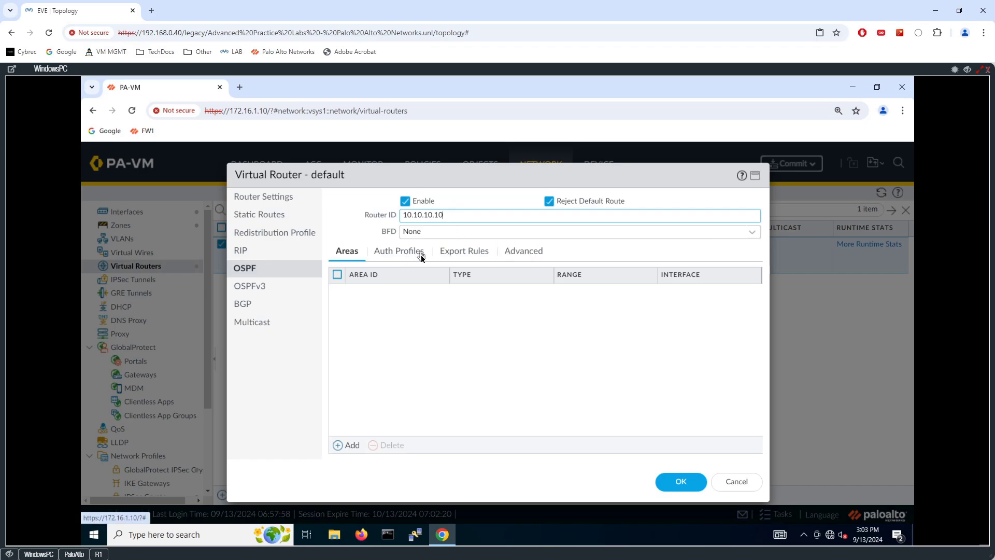
click(352, 446)
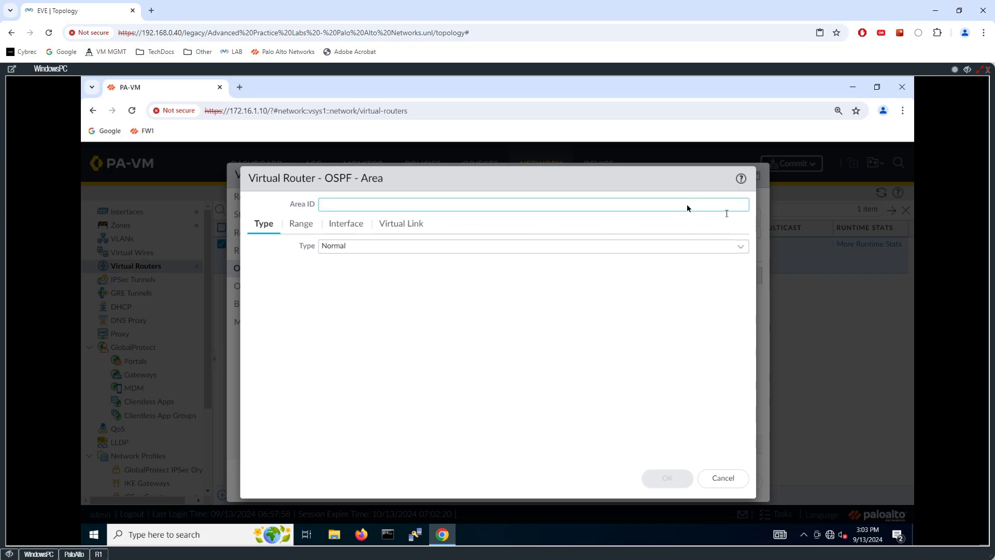
text(0.0)
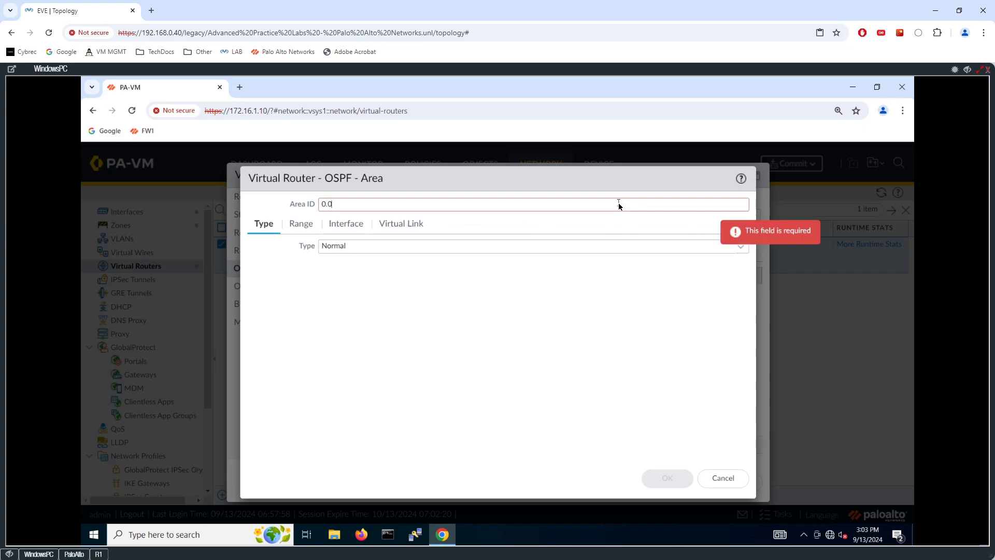
text(.0.0)
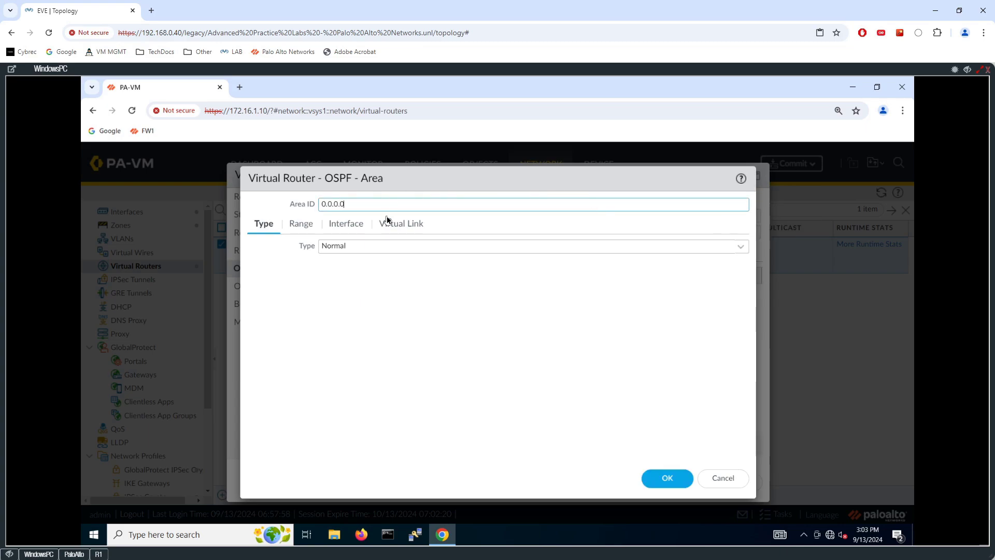
click(740, 247)
click(401, 267)
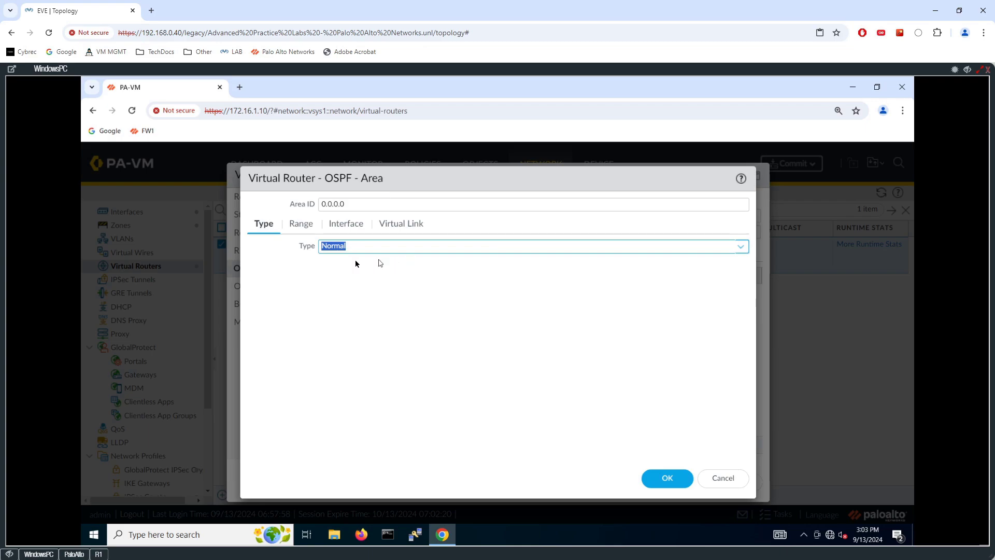
- Assign ethernet1/1 to area 0.0.0.0 and save the area and OSPF configuration
click(309, 227)
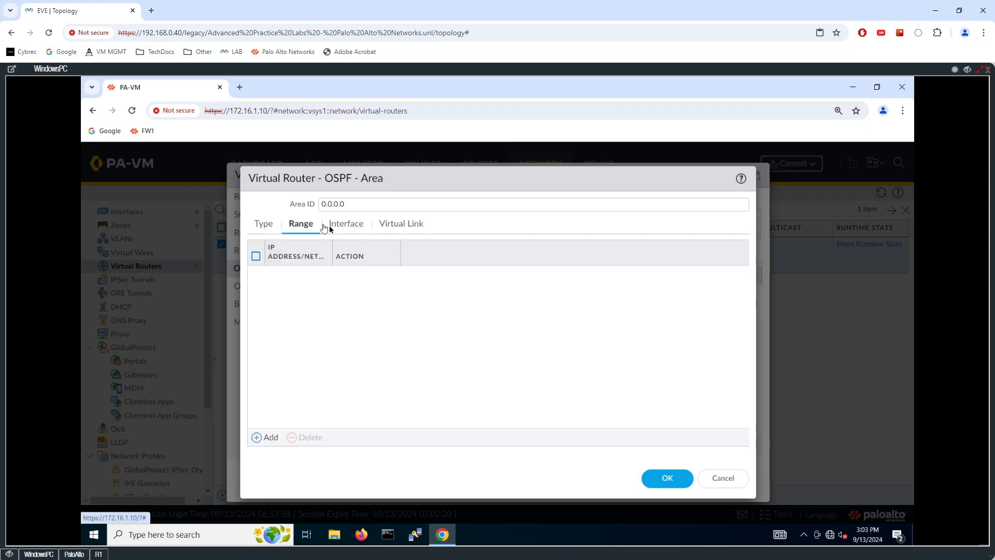
click(355, 228)
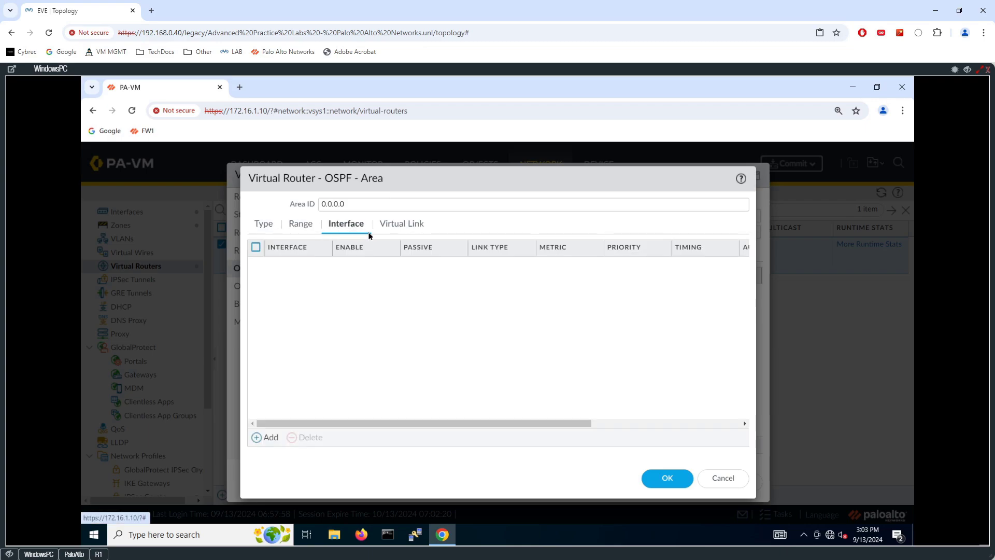
click(270, 438)
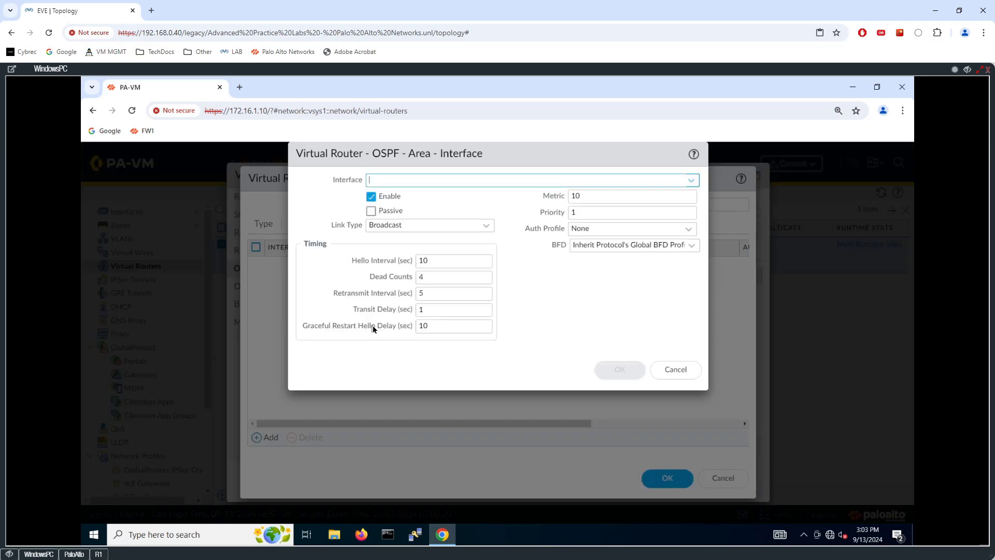
click(683, 181)
click(414, 199)
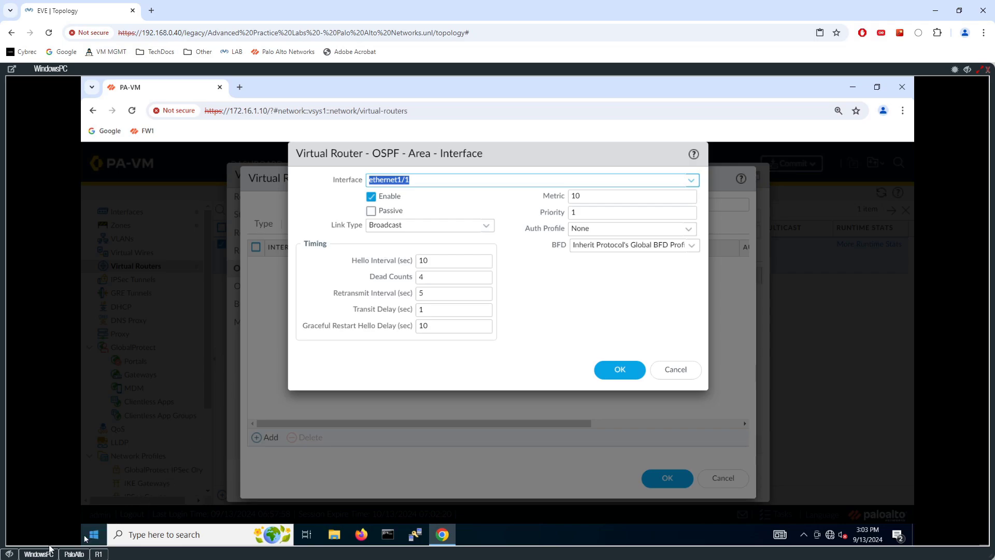
click(9, 554)
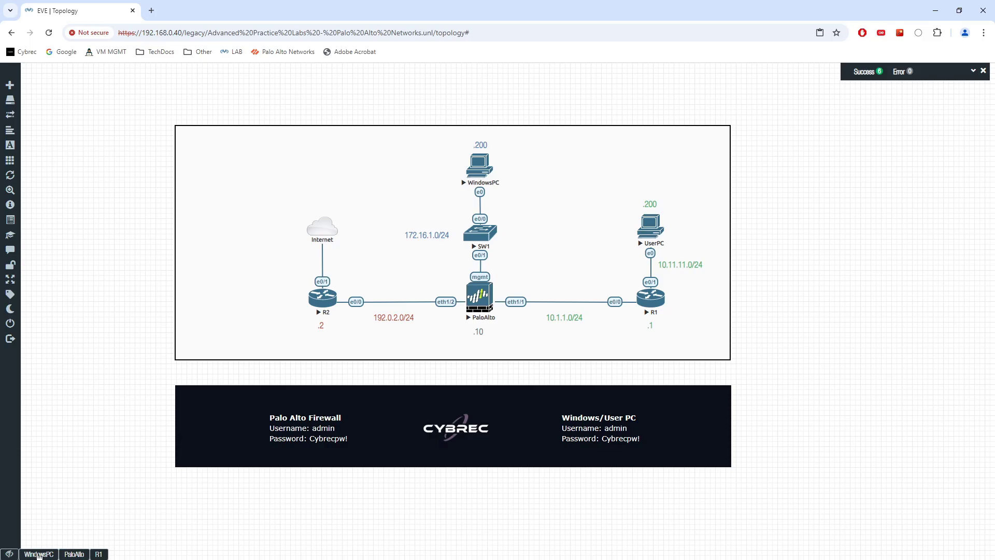
click(38, 554)
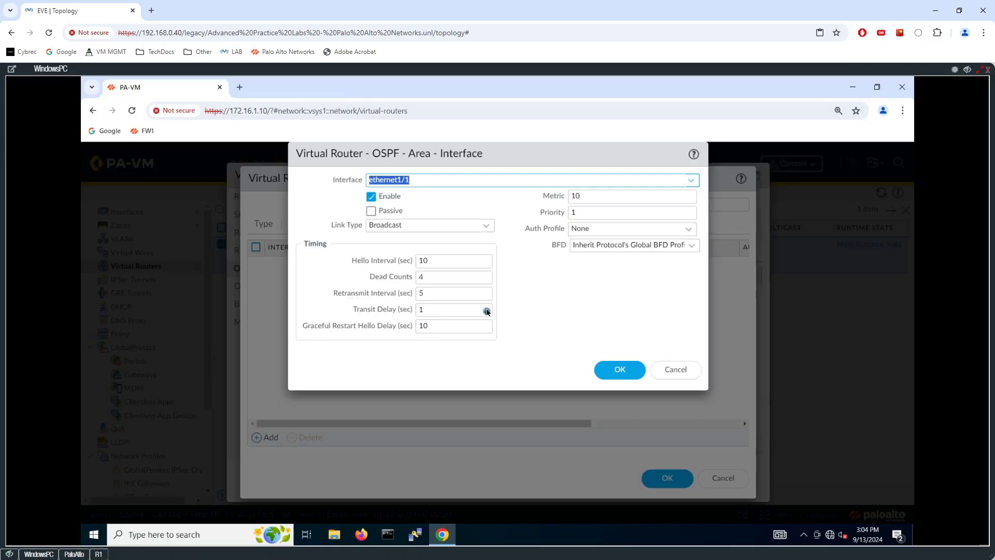
click(617, 371)
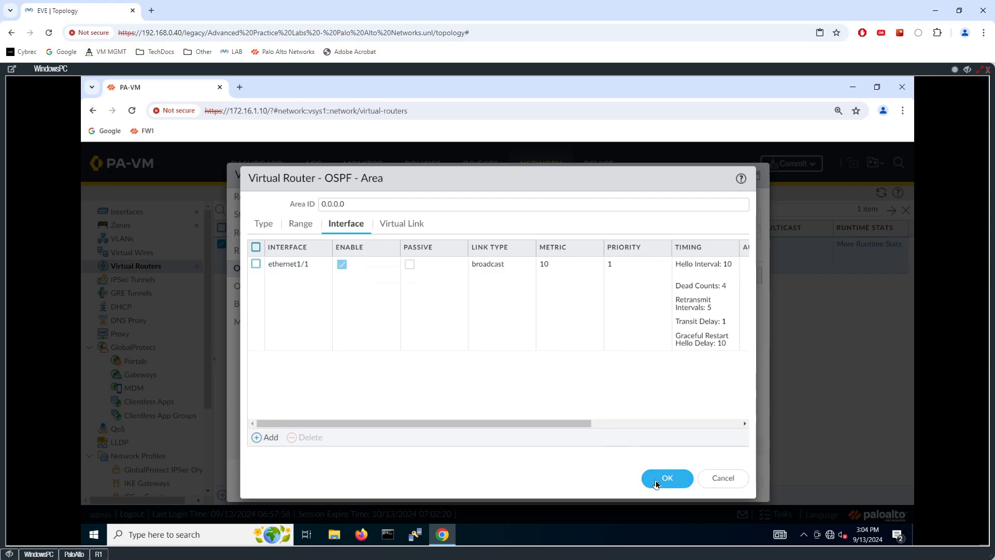
click(668, 486)
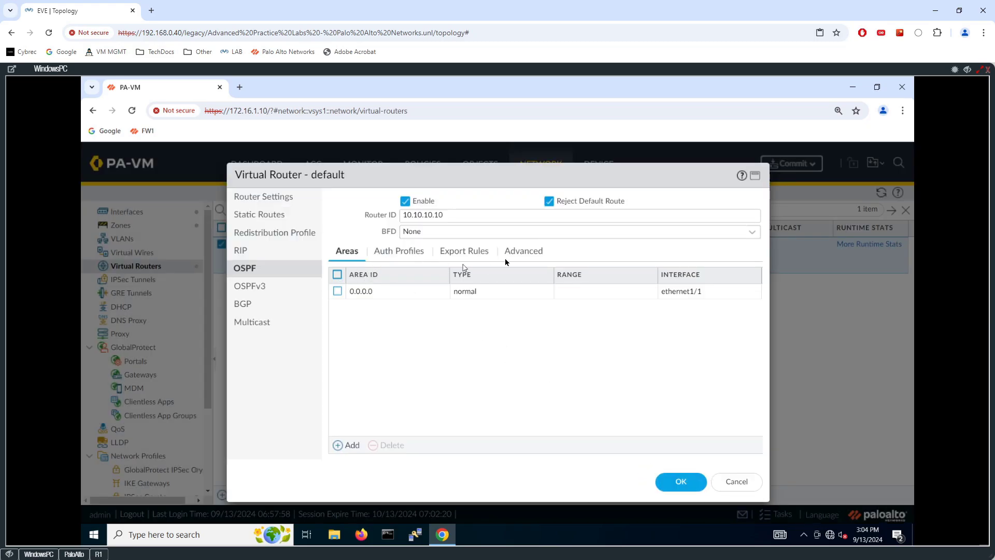
click(534, 252)
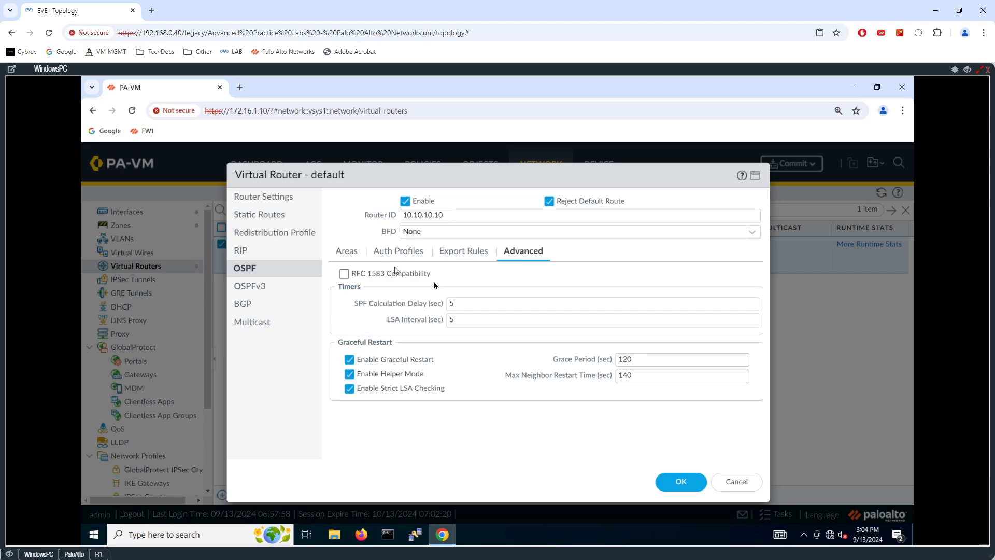
click(670, 481)
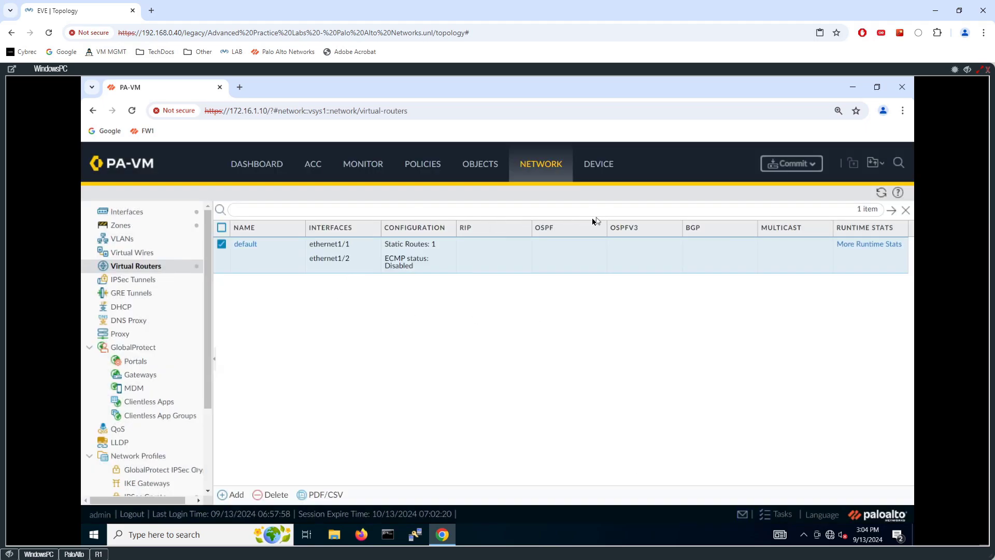
click(789, 163)
click(615, 499)
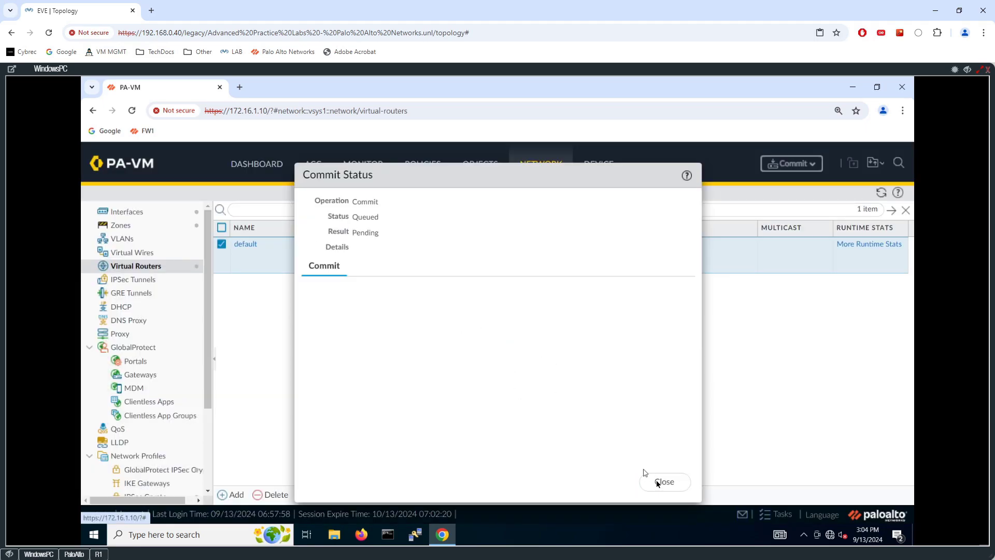
click(665, 484)
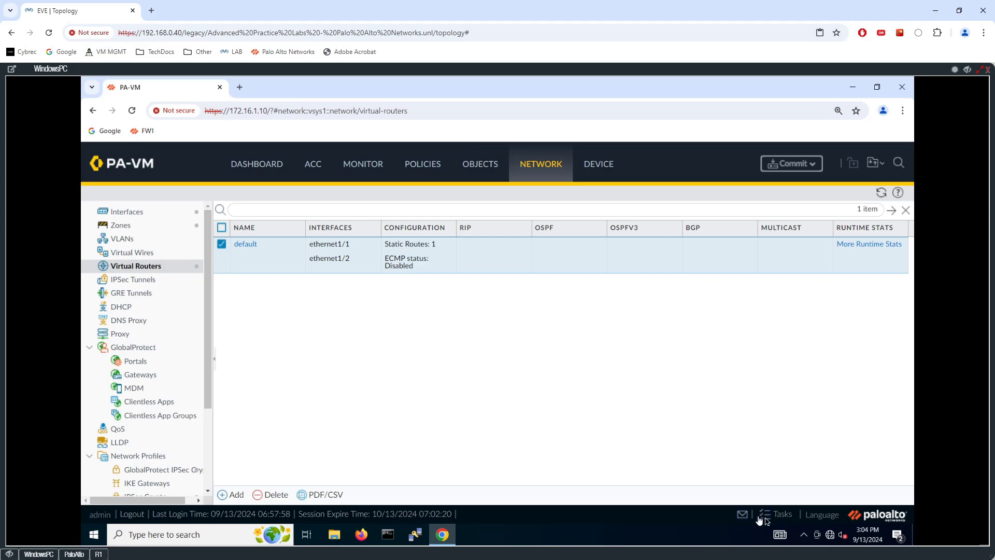
click(779, 515)
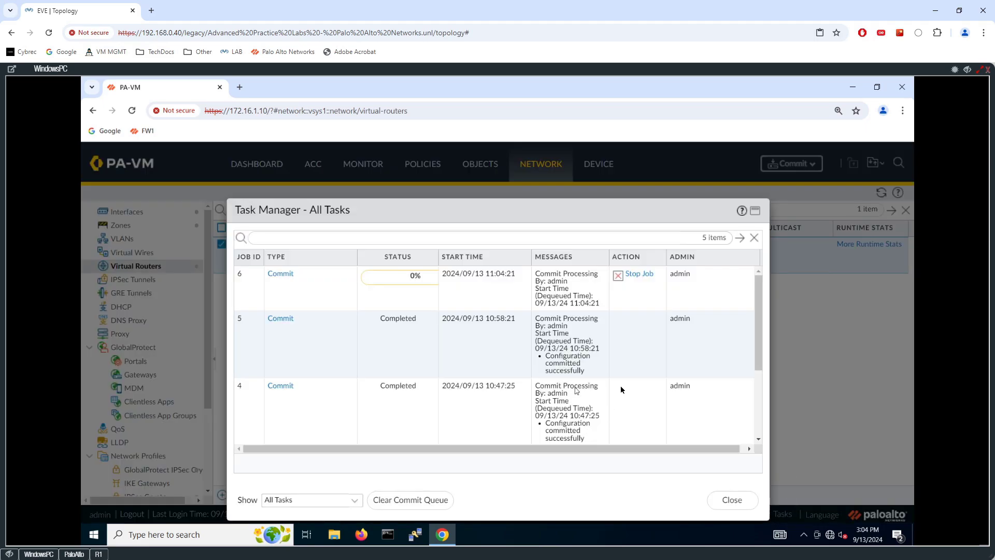
click(732, 501)
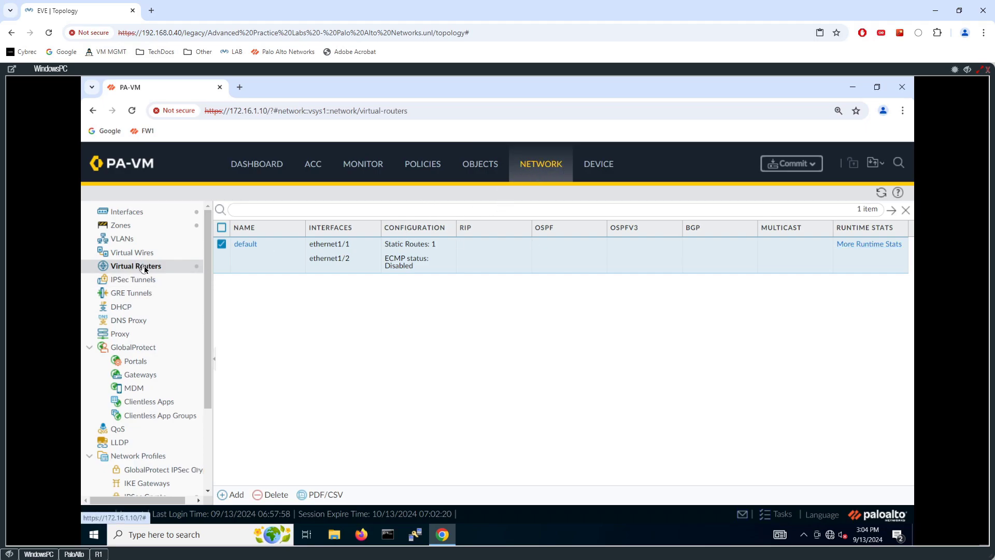
- In the default router's runtime stats, confirm OSPF neighbor 10.1.1.1 is full
click(862, 252)
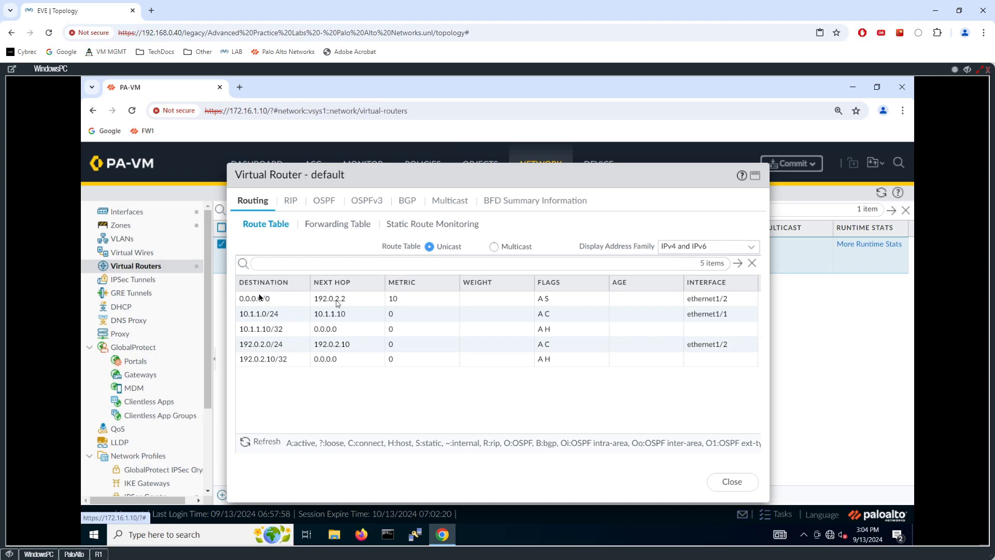
click(323, 201)
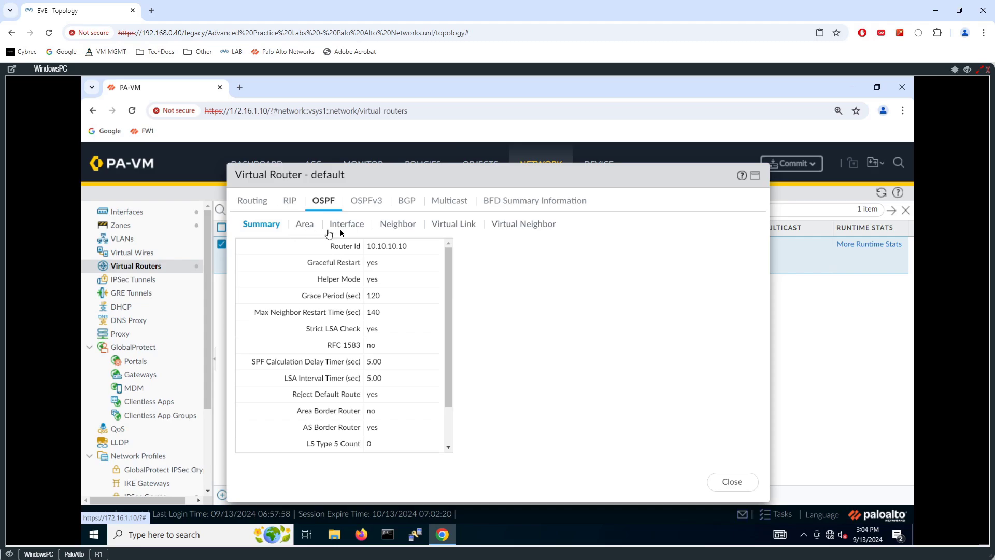
click(352, 225)
click(399, 225)
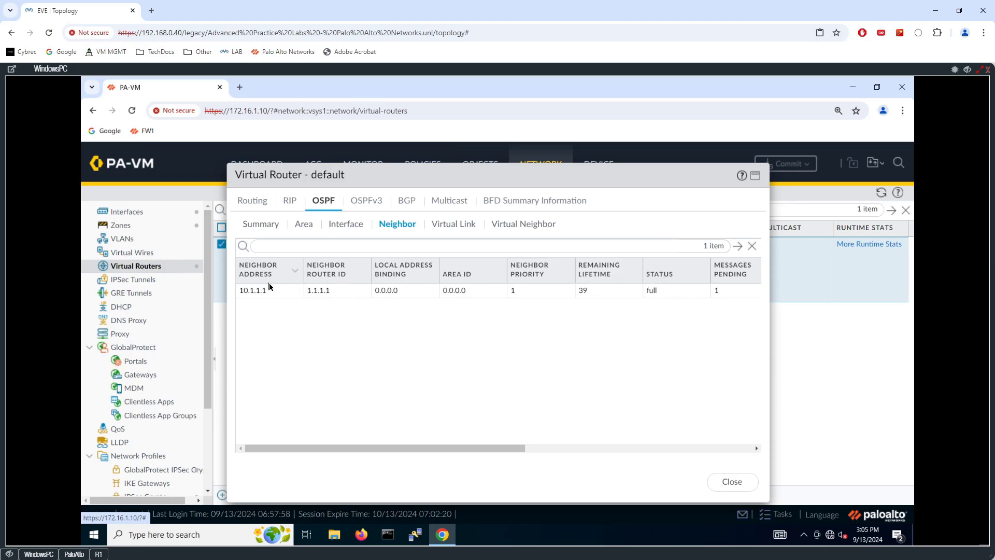
click(260, 223)
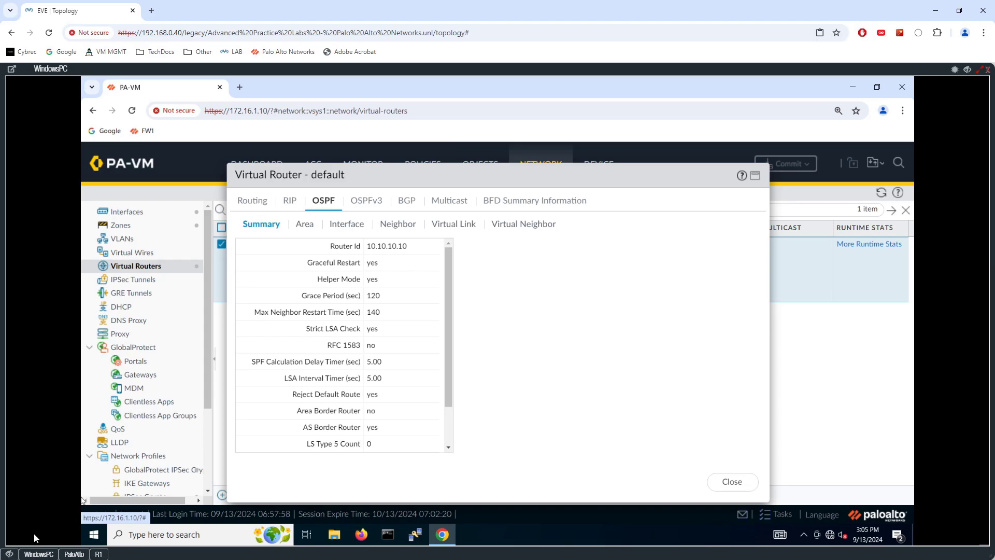
- Refresh the route table to confirm OSPF-learned 10.11.11.0/24 and the 0.0.0.0/0 route
click(39, 554)
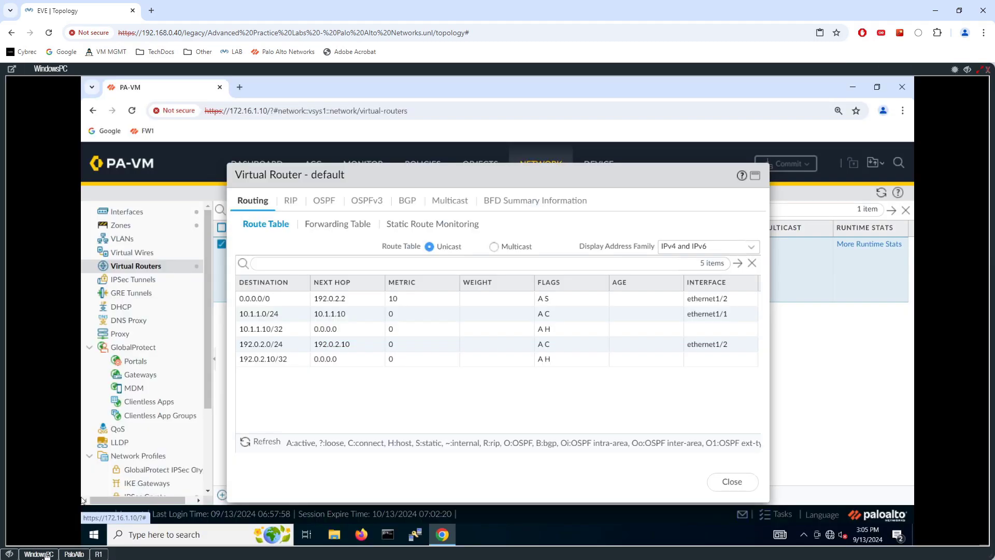
click(39, 554)
click(264, 442)
click(268, 360)
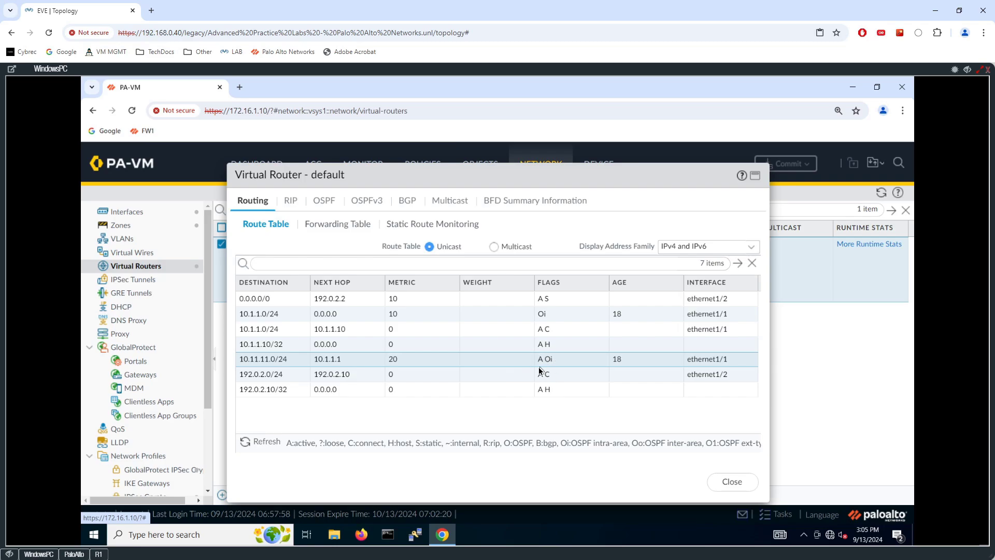
click(333, 304)
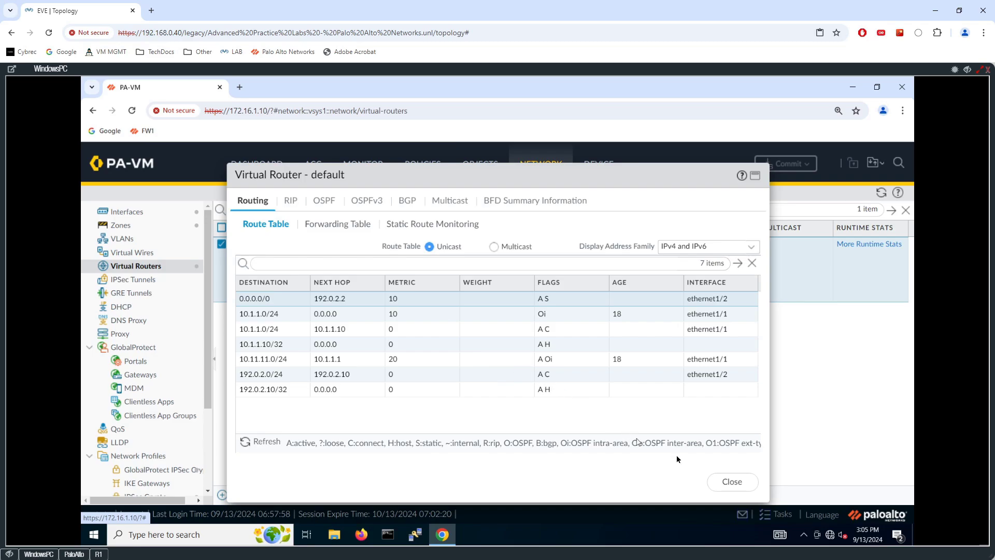
click(732, 482)
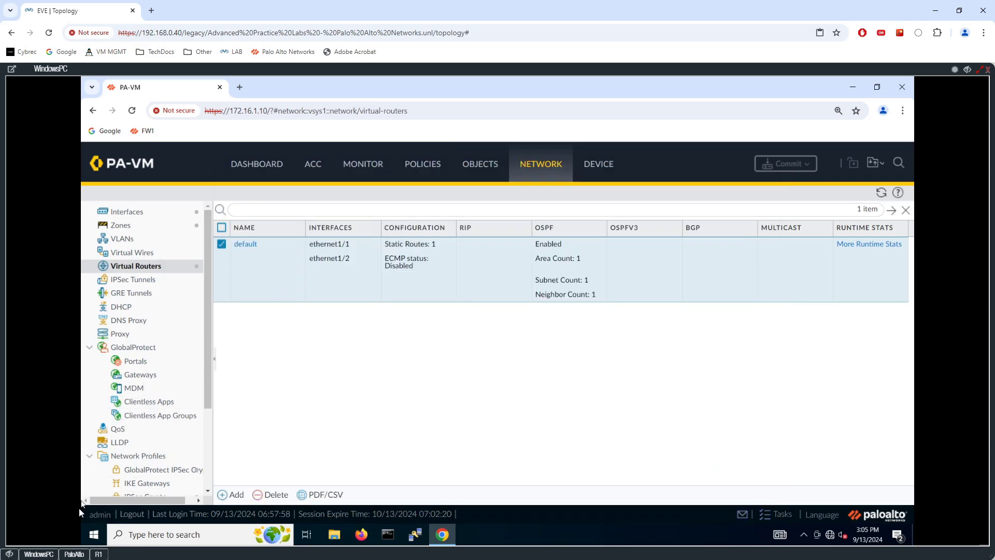
- On the firewall CLI, ping 10.11.11.1 from source 10.1.1.10
click(74, 554)
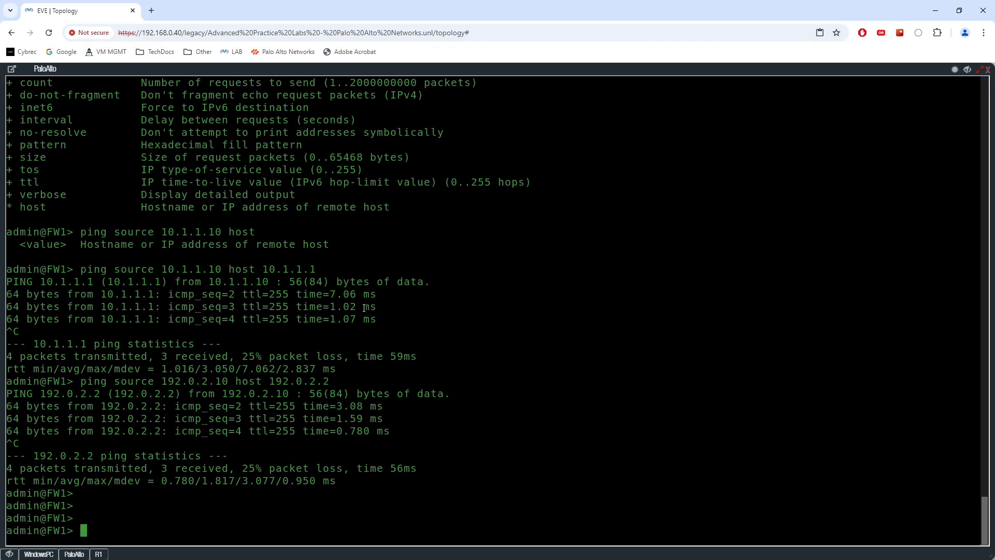
text(ping source 10.1.1.10 )
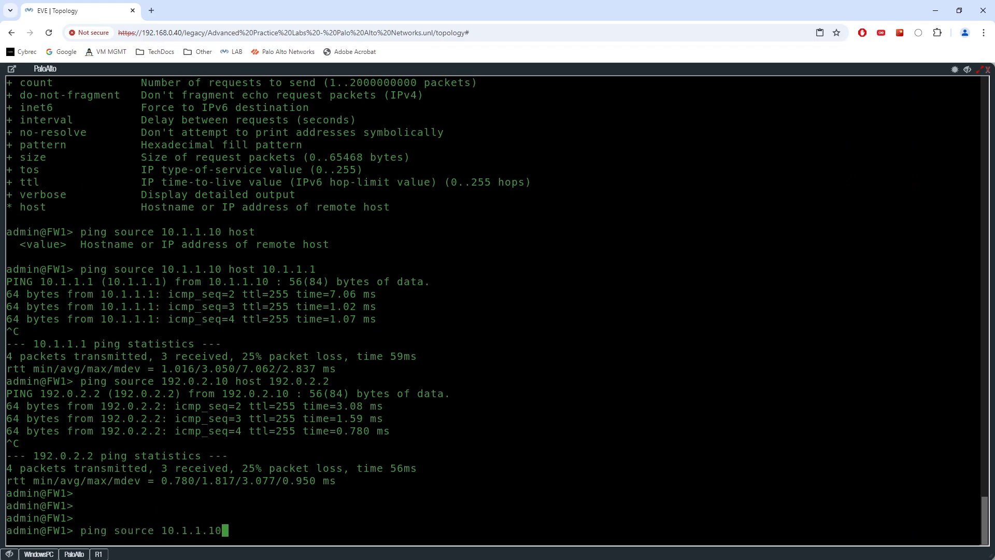
text(host 10.11.11.1)
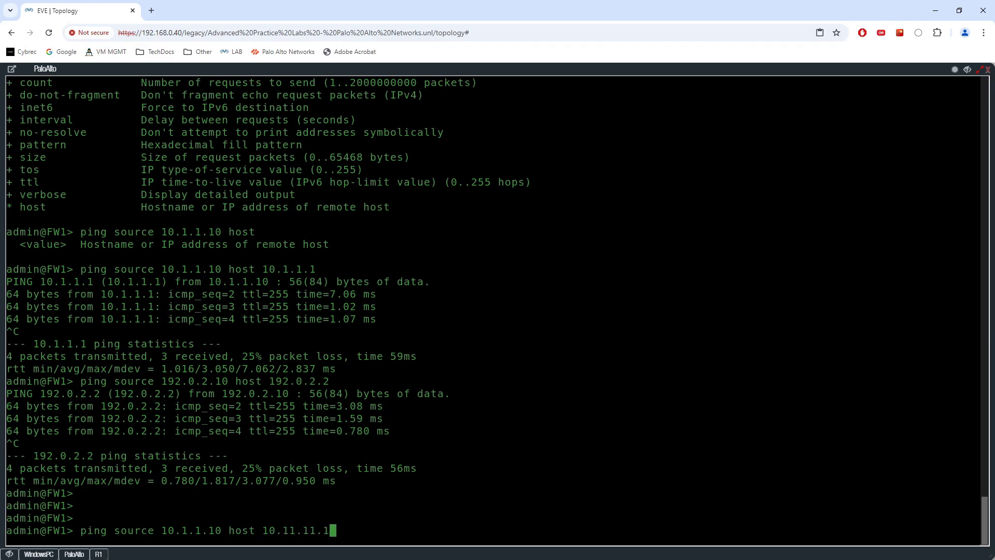
key(Return)
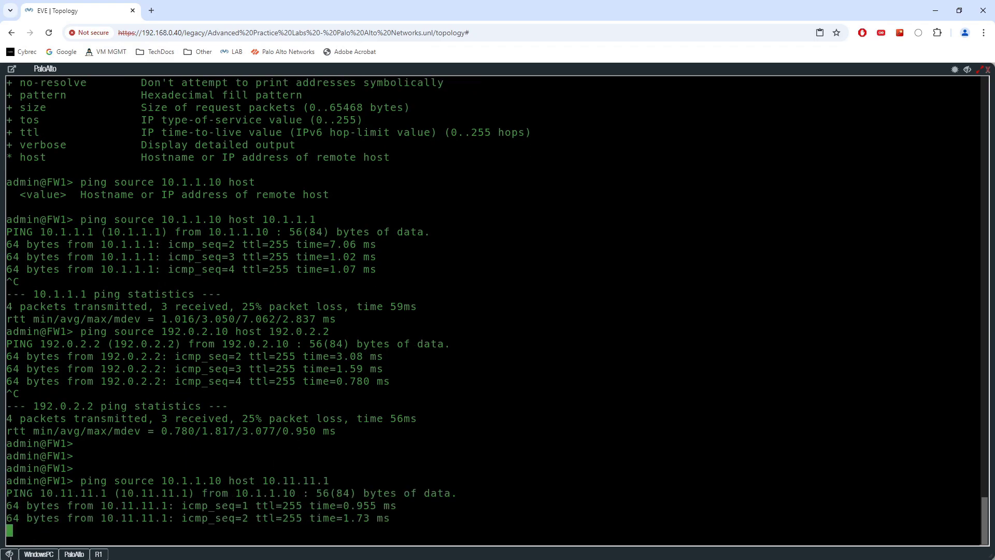
click(10, 555)
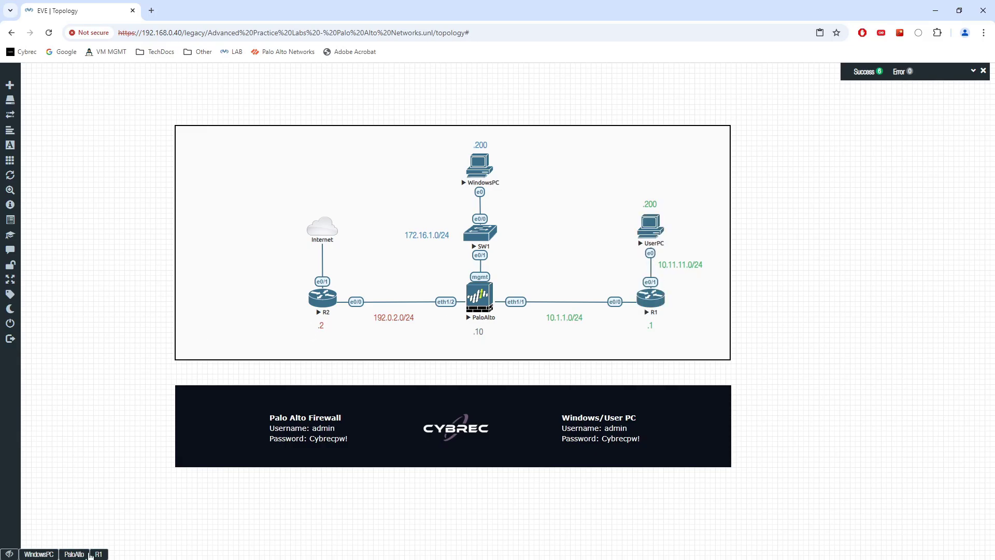
click(75, 554)
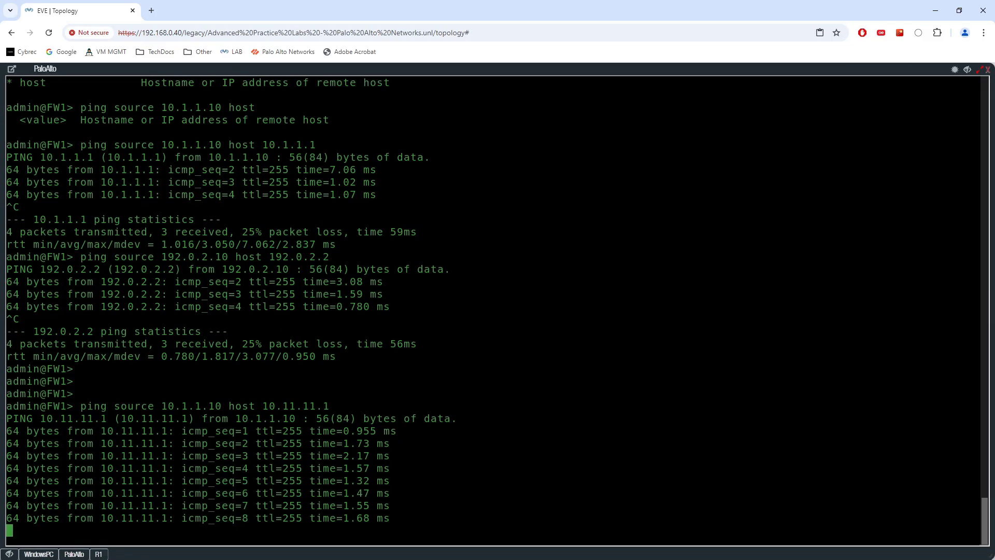
key(ctrl+c)
- Ping 8.8.8.8 from source 192.0.2.10 and check for 0% packet loss
text(ping source 19)
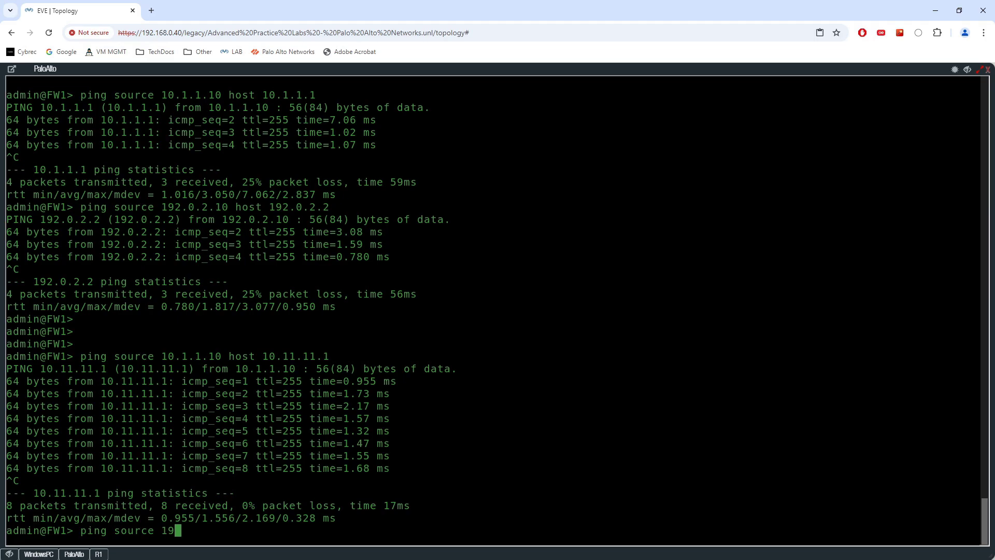
text(2.0.2.10 host 8.8.8.8)
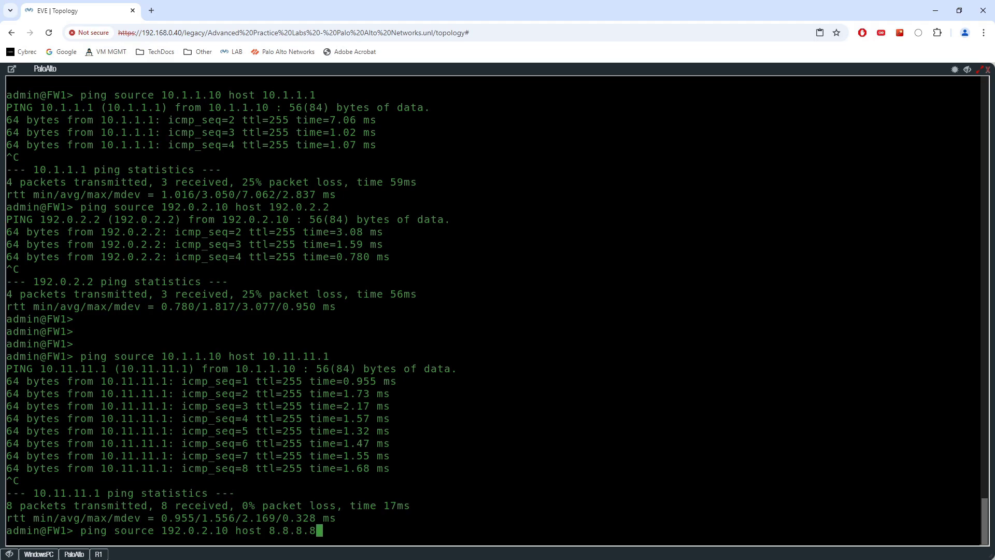
key(Return)
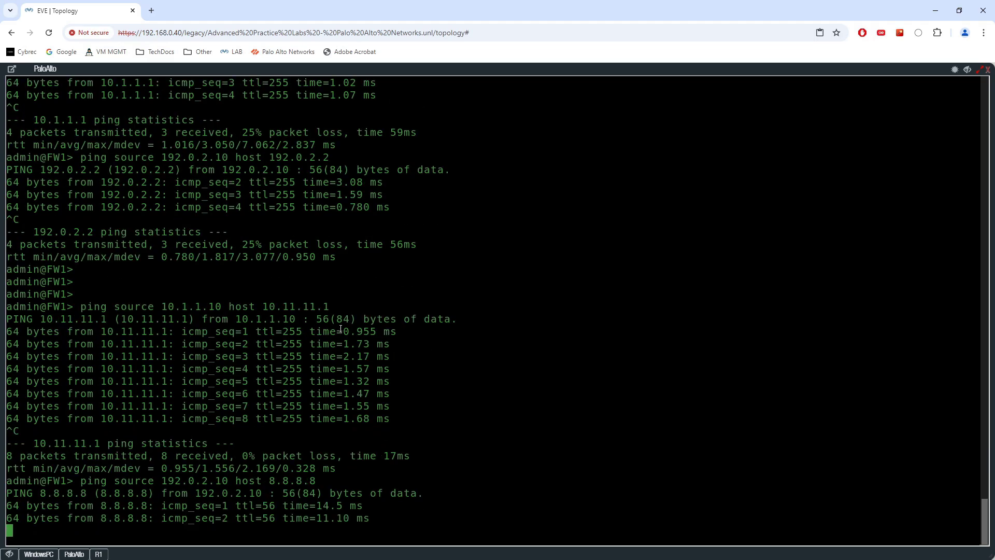
key(ctrl+c)
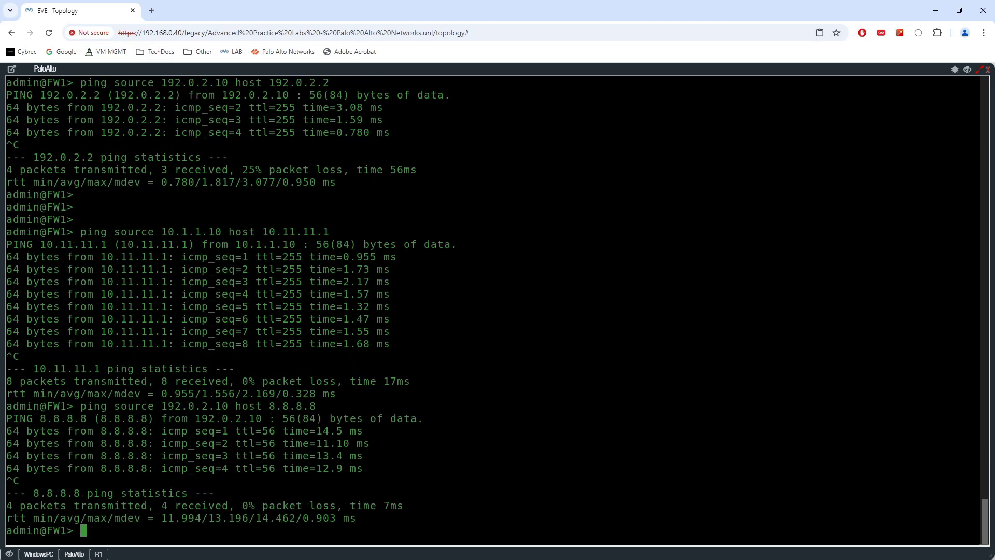
click(9, 554)
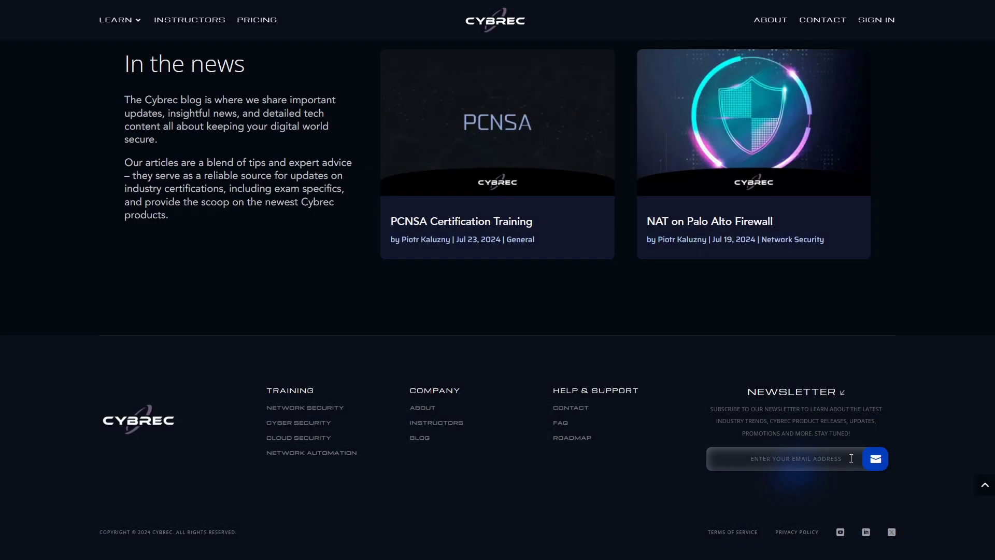
click(851, 459)
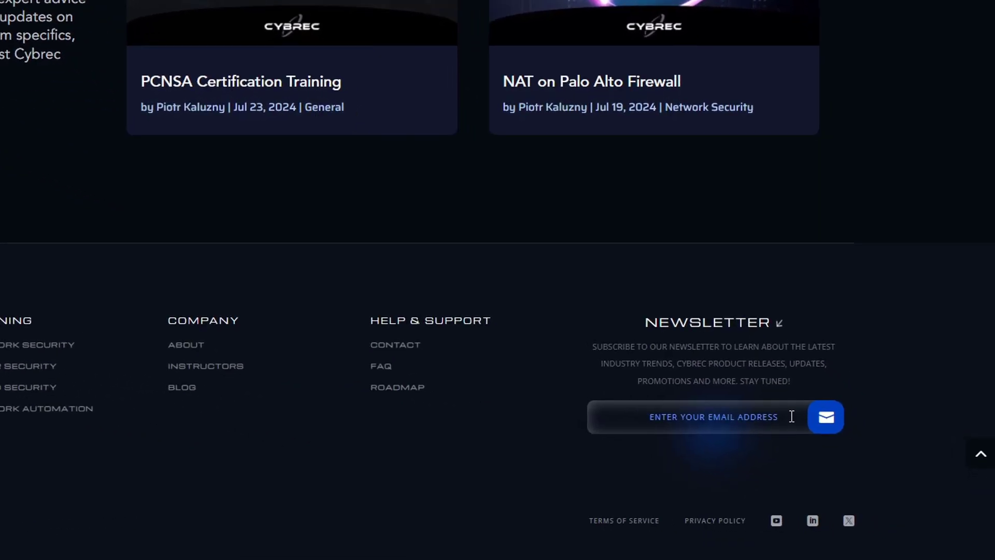
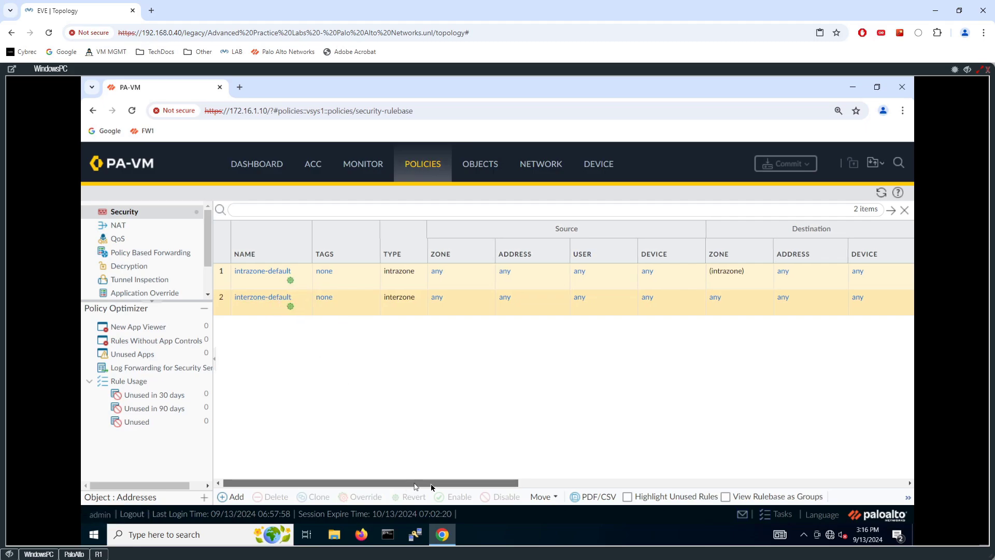
drag(431, 483, 609, 482)
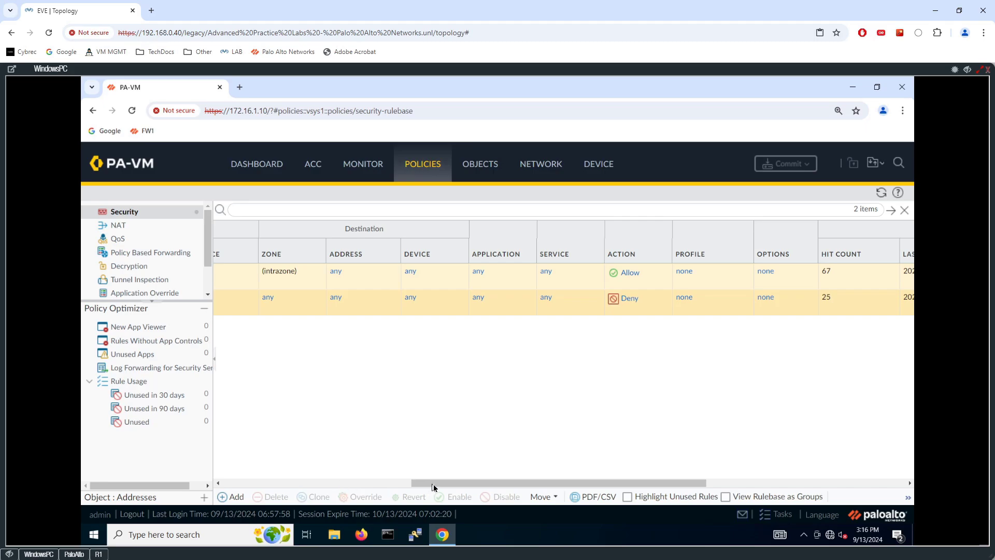
scroll(345, 455, right, 5)
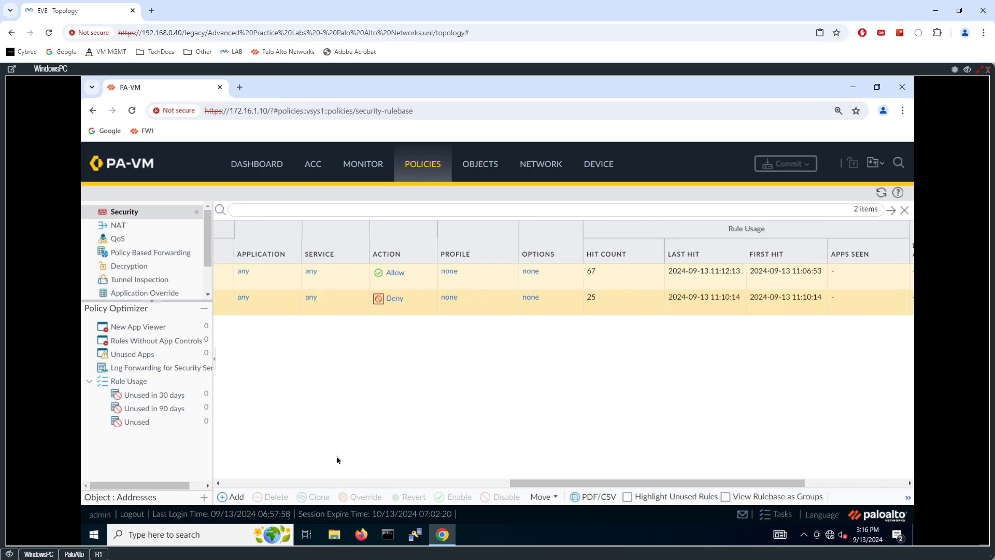
drag(595, 484, 233, 486)
- Add a new security rule and name it INOUT-DNS, fixing the typo in the name
click(240, 497)
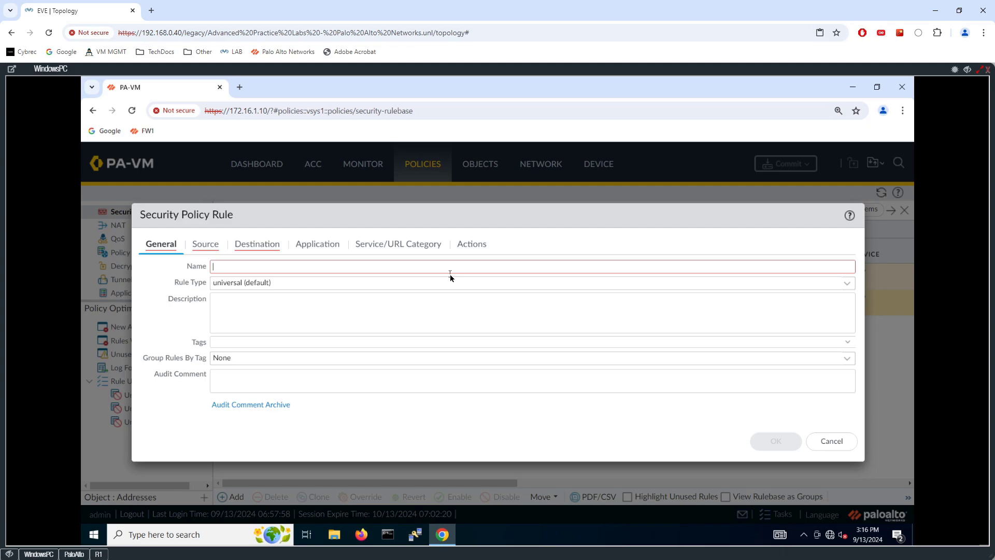
text(DN)
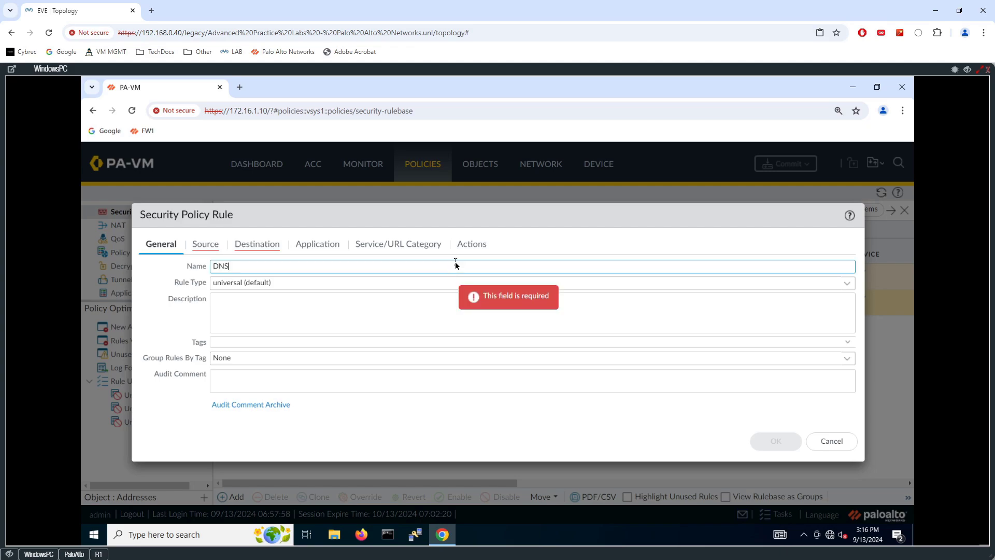
text(S)
key(BackSpace)
key(BackSpace)
key(BackSpace)
key(ctrl+z)
key(BackSpace)
key(BackSpace)
key(BackSpace)
text(INTOUT-DNS)
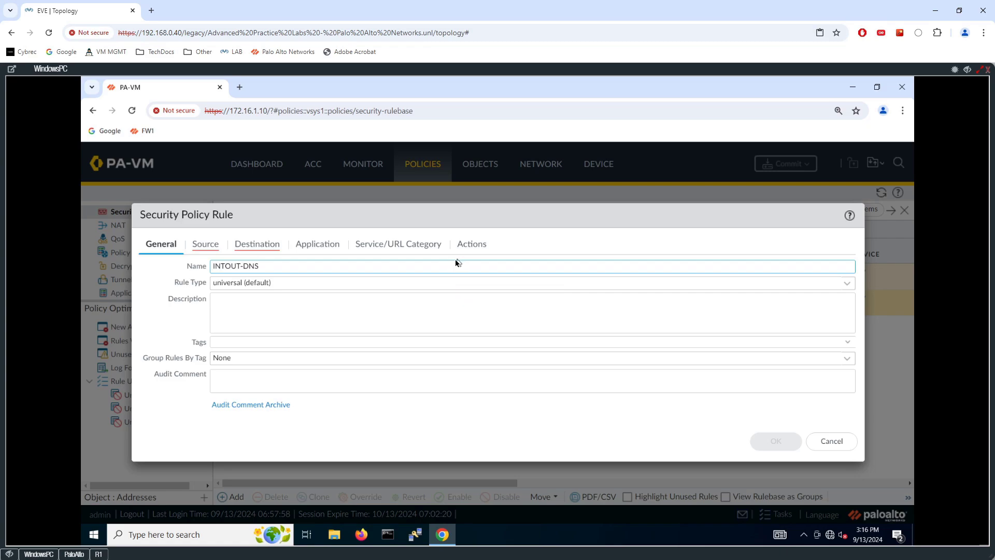
click(228, 266)
key(BackSpace)
- Set the rule type to interzone
click(847, 288)
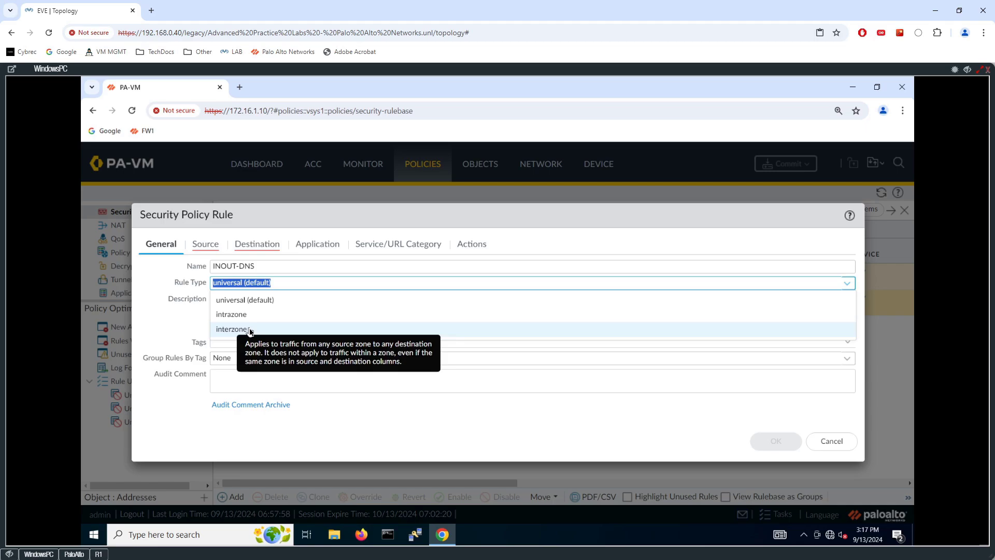
click(249, 330)
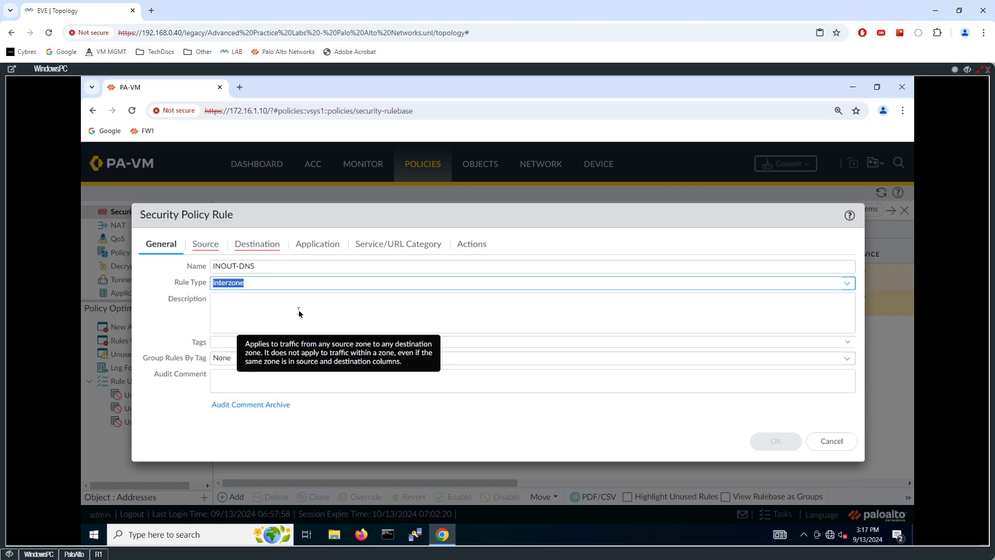
click(25, 554)
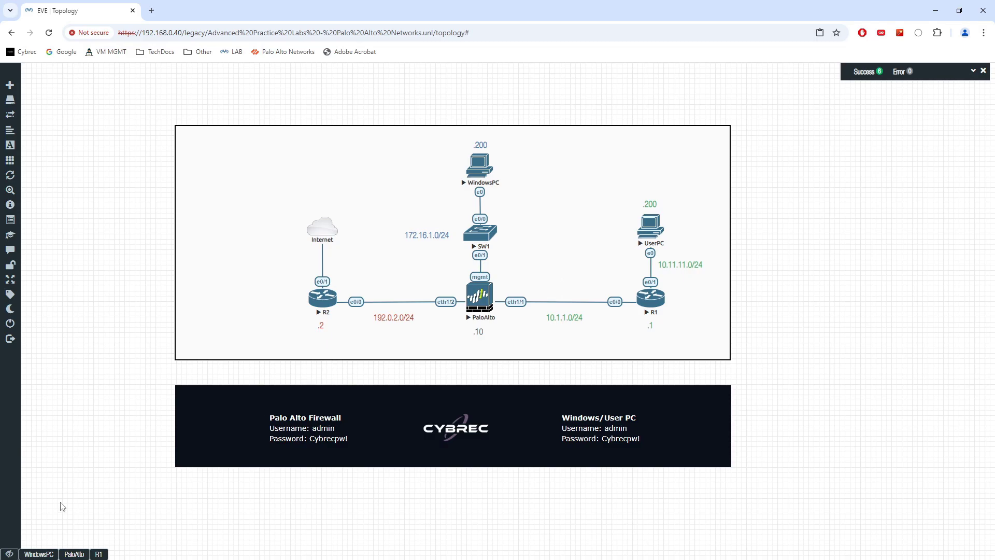
click(38, 554)
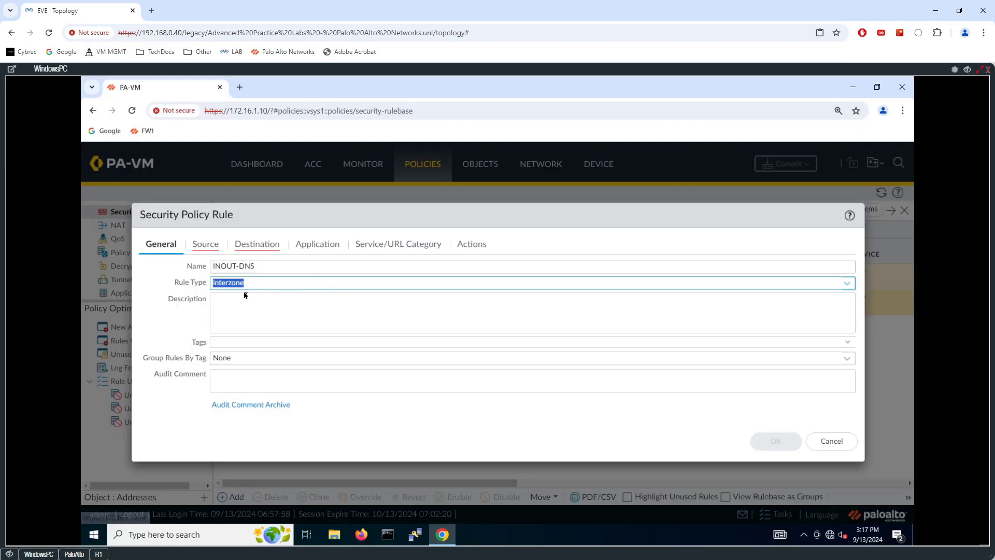
- Add IN as the rule's source zone
click(206, 247)
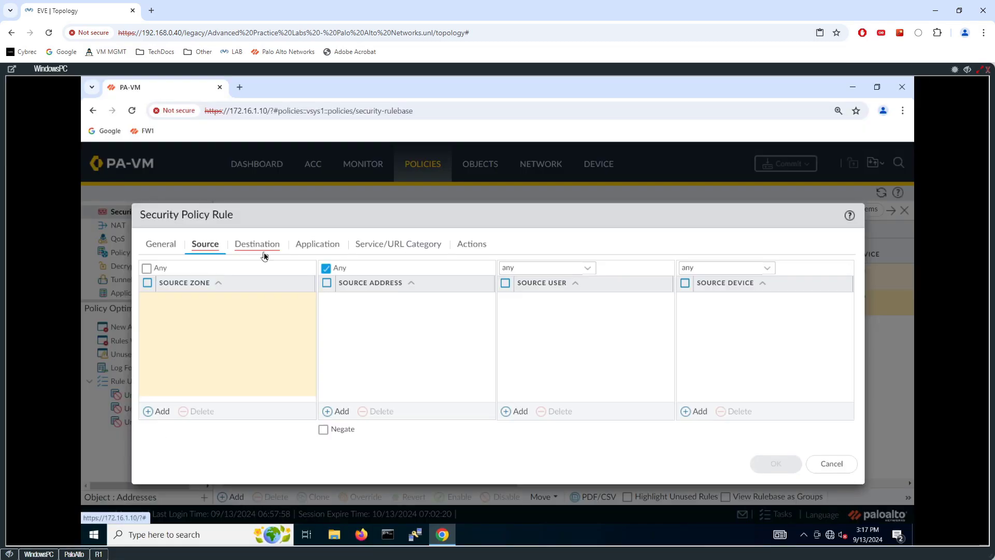
click(160, 410)
click(171, 316)
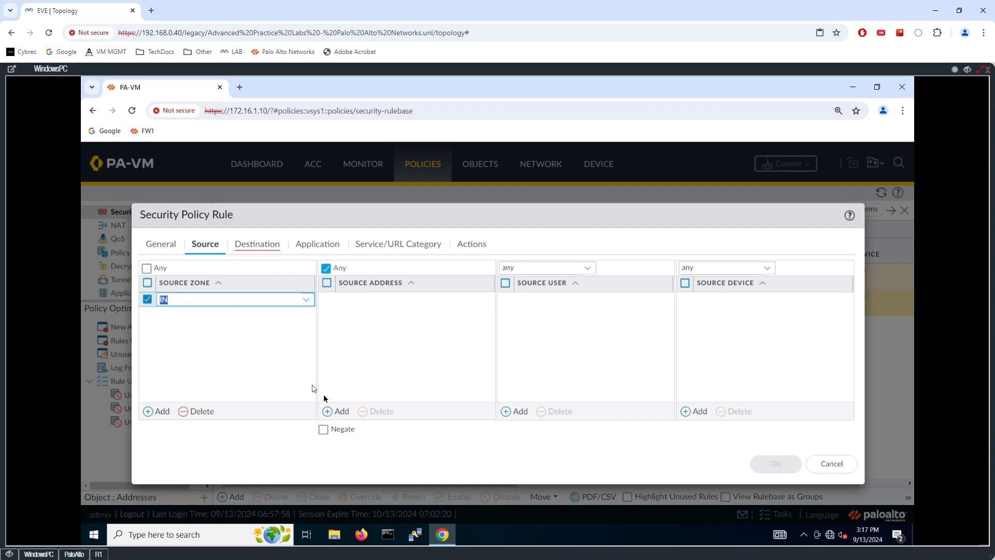
- Create address object LAN1 with IP Netmask 10.11.11.0/24 as the source address
click(338, 411)
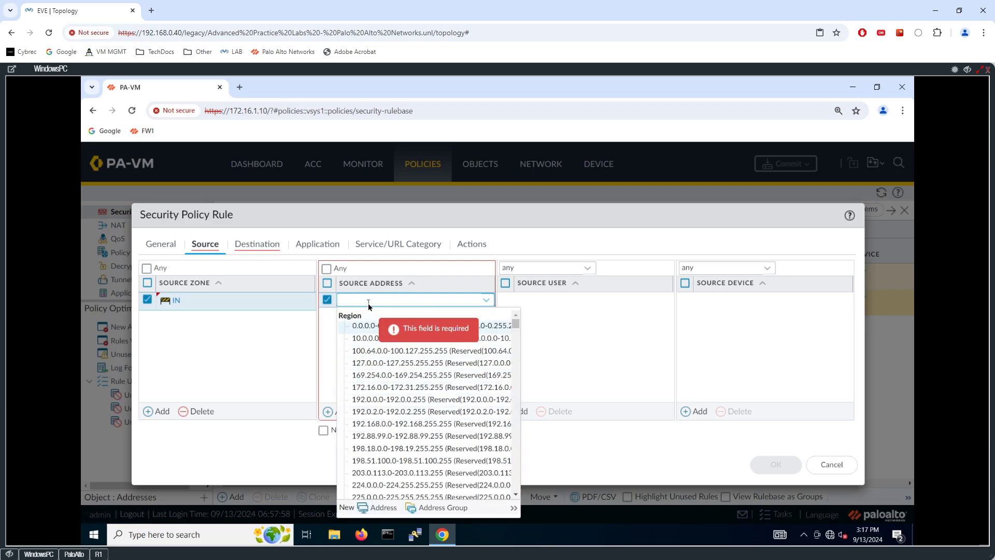
text(10.11.)
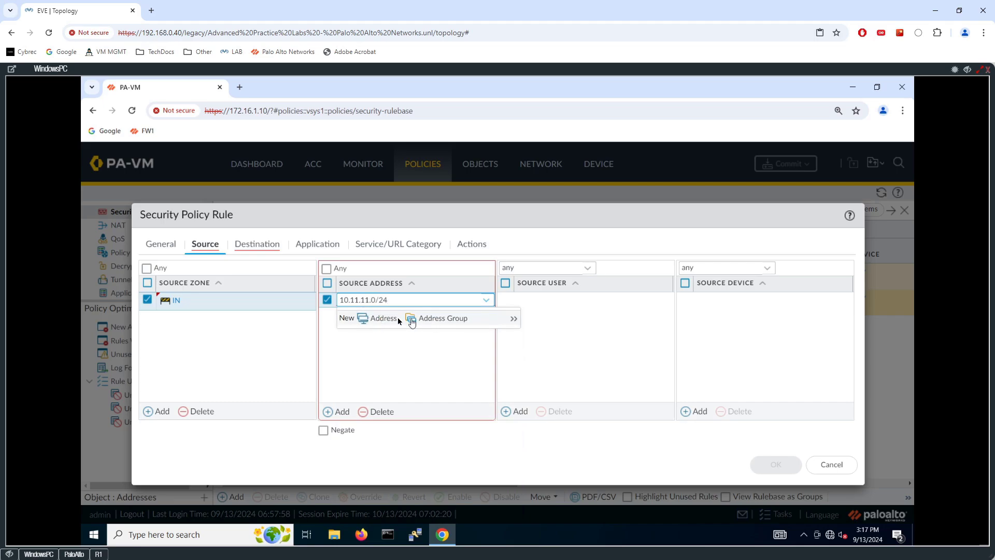
text(11.0/24)
click(379, 319)
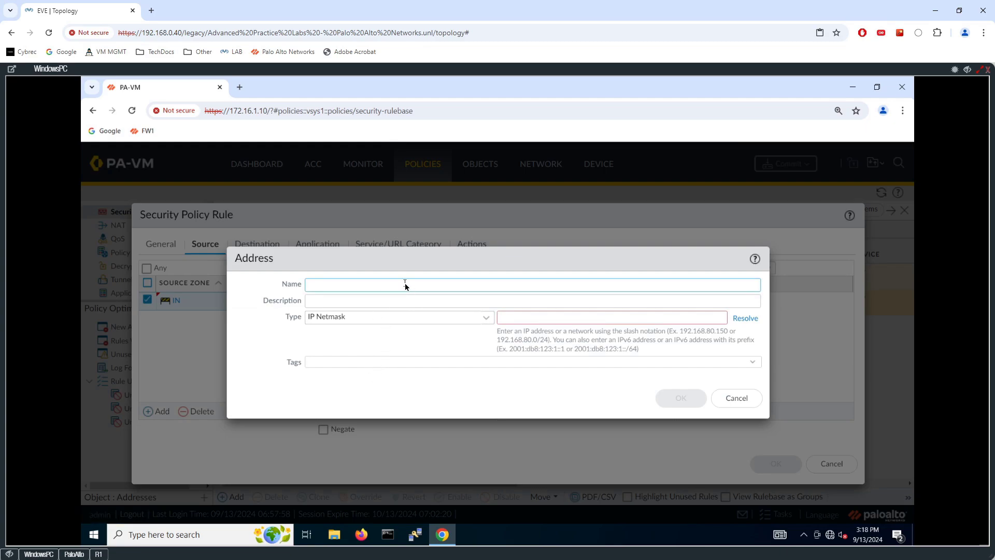
text(LAN1)
click(472, 317)
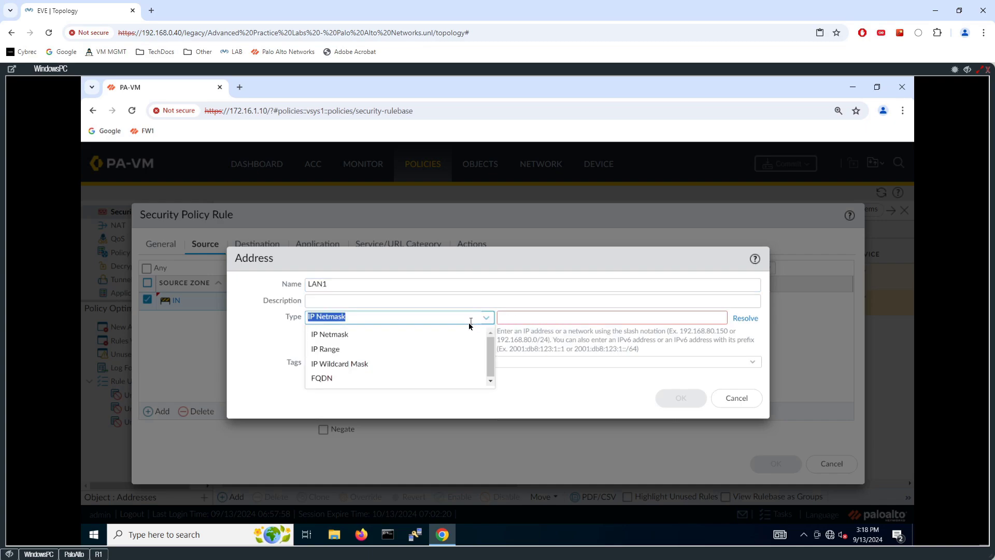
click(404, 334)
click(559, 318)
text(10.1)
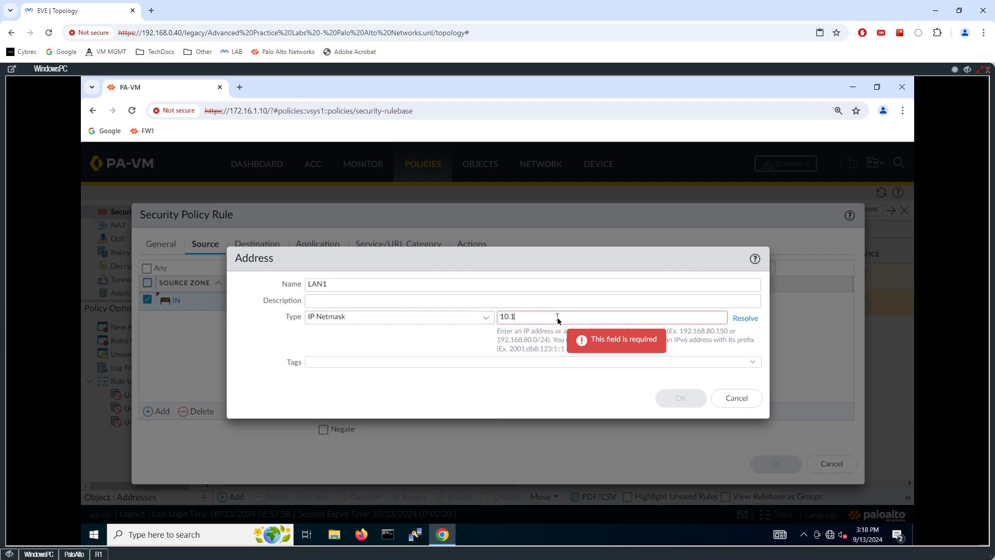
text(1.11.0/24)
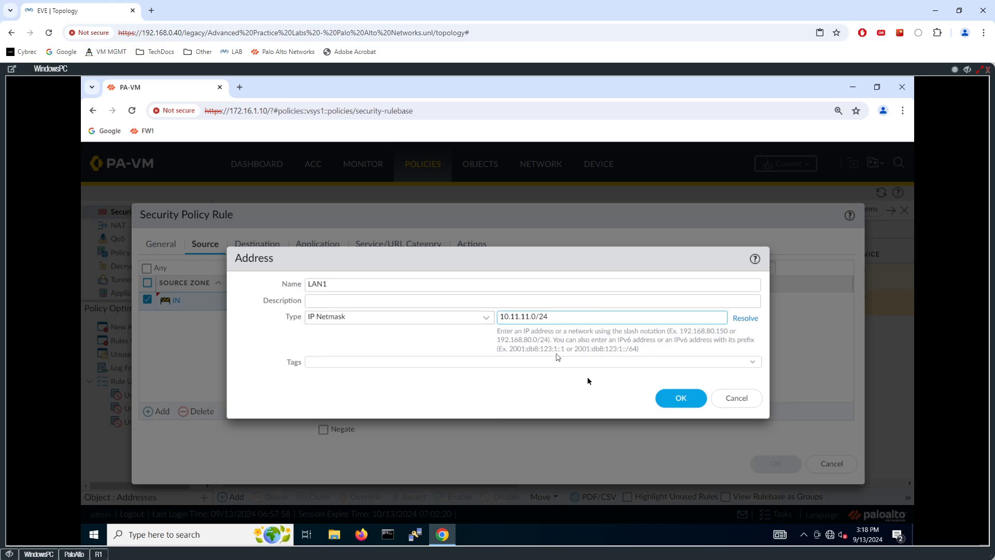
click(674, 399)
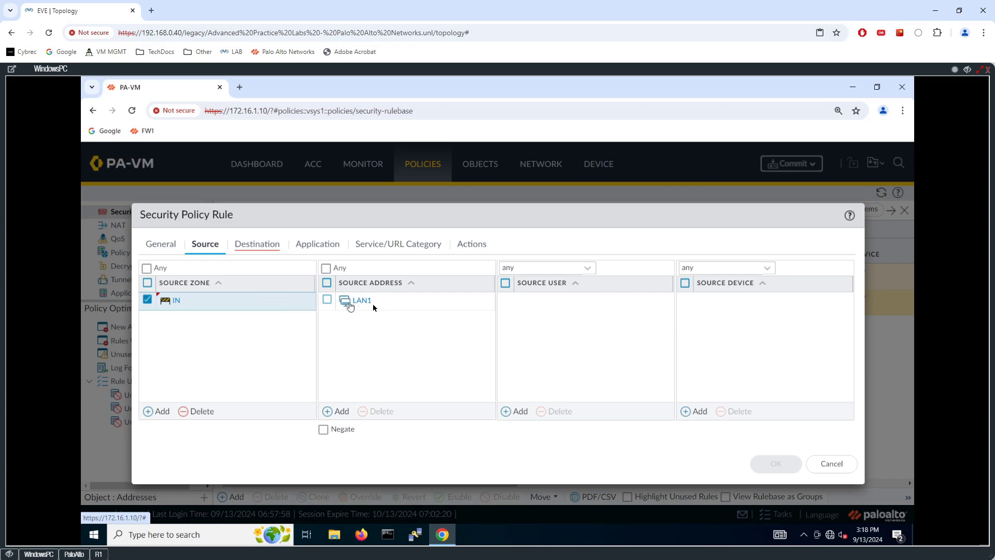
- Add OUT as the rule's destination zone
click(270, 243)
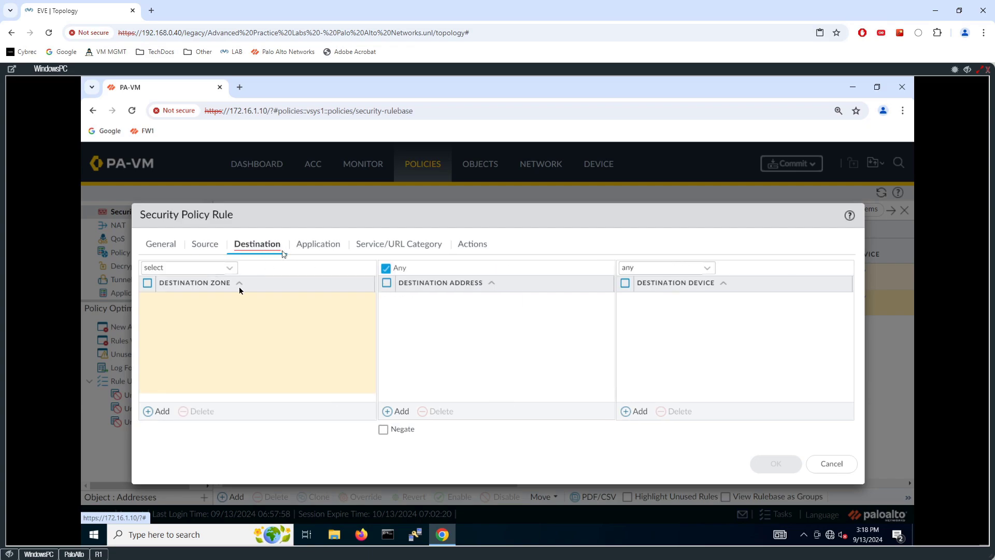
click(156, 411)
click(182, 331)
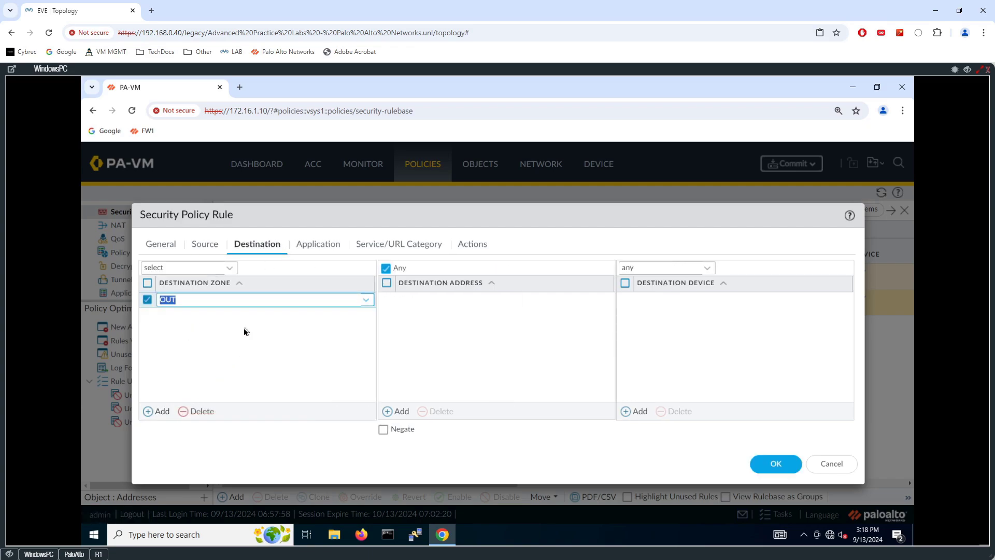
- Create a new destination address object DNS-SERVER with IP Netmask 8.8.8.8
click(400, 412)
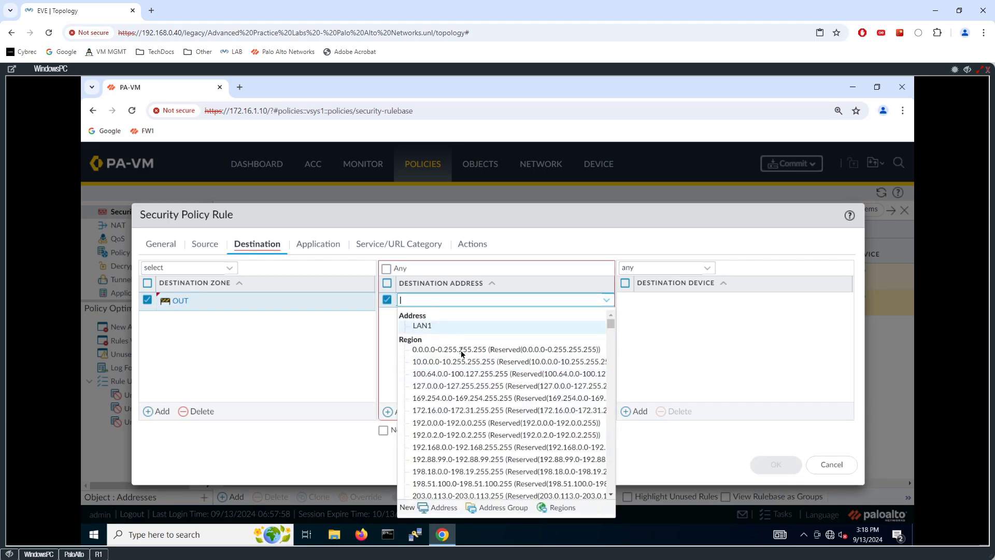
click(438, 507)
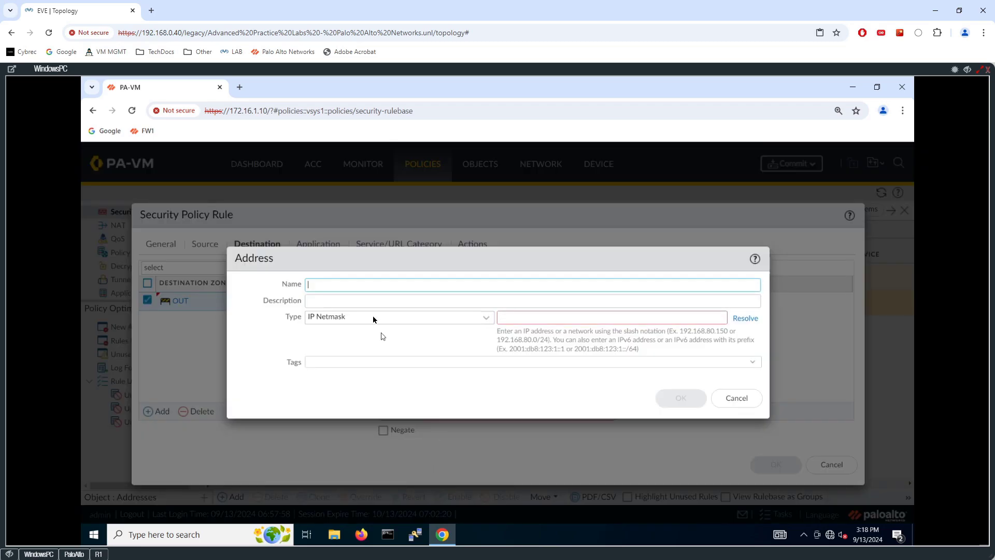
double_click(483, 315)
double_click(486, 318)
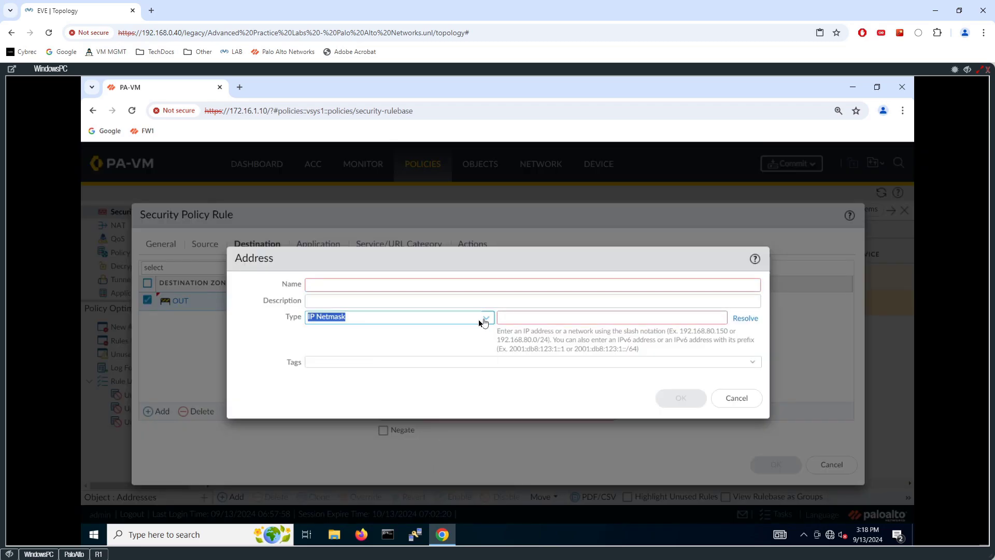
click(483, 320)
click(483, 318)
click(341, 282)
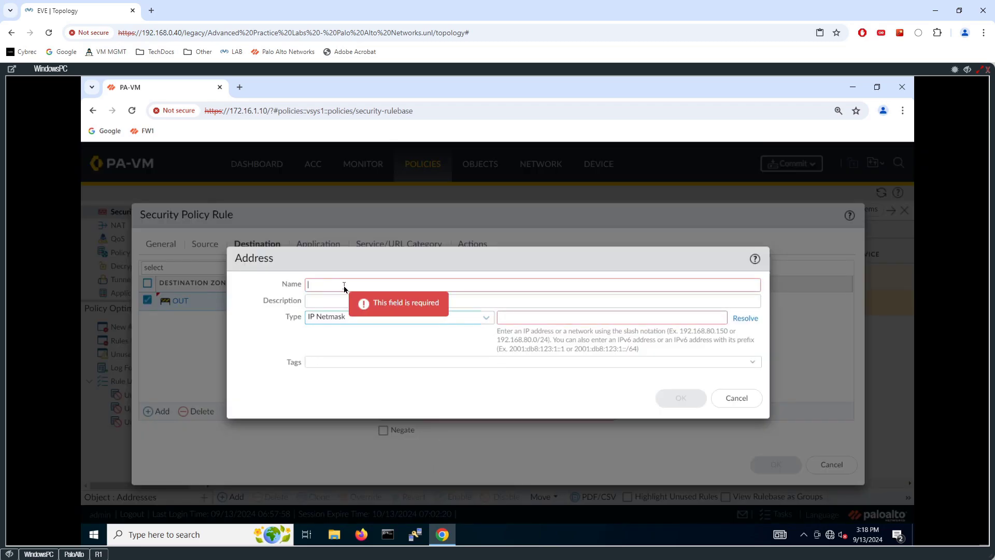
text(DNS-SERVER)
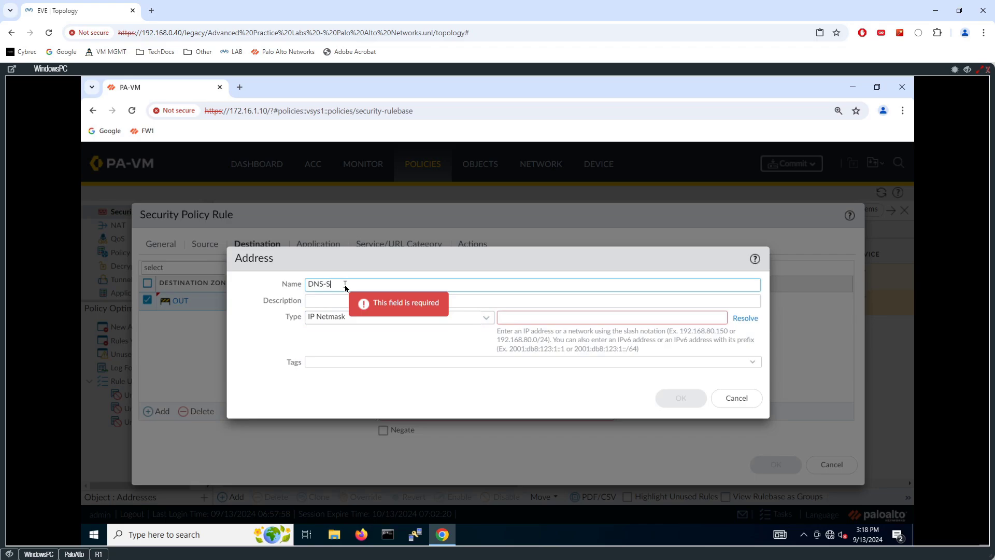
click(521, 318)
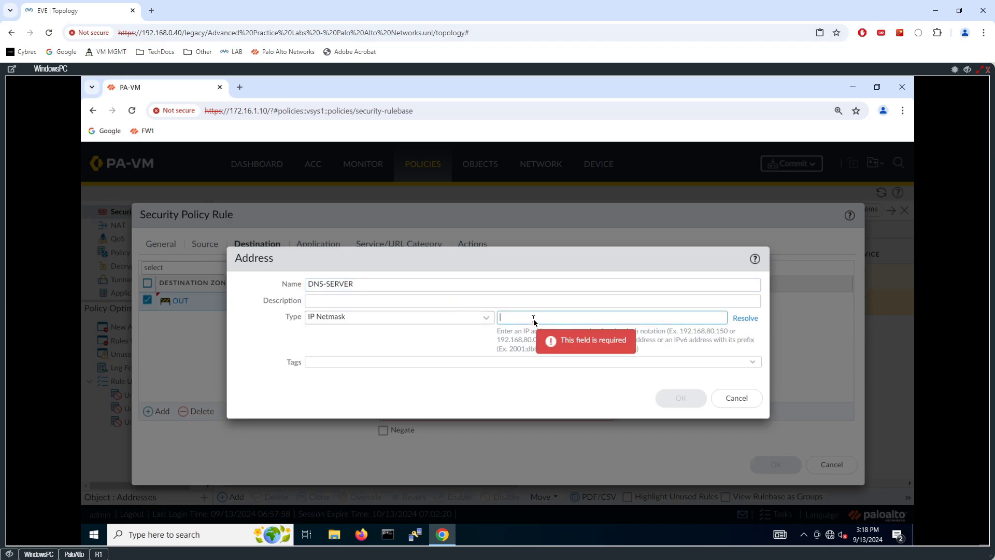
text(8.8.8.8)
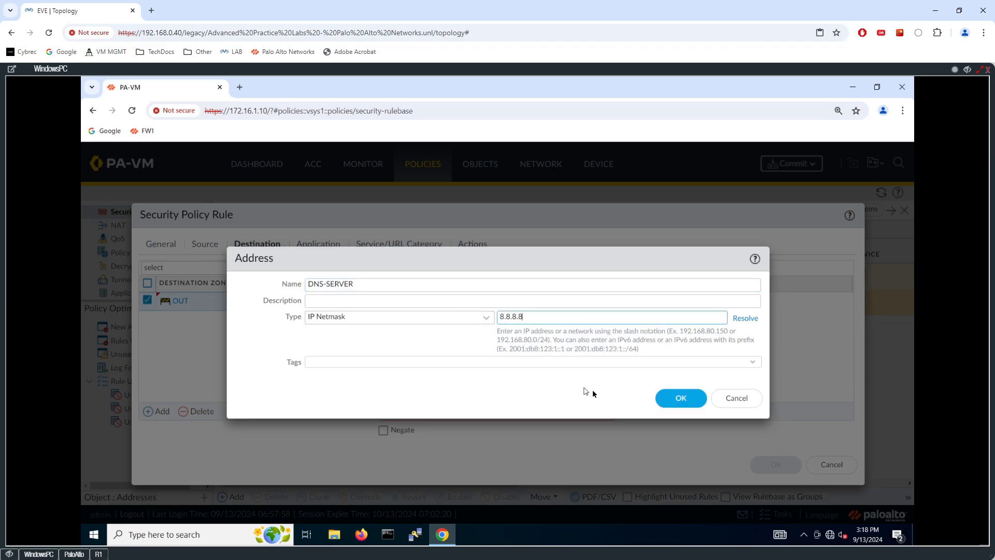
click(680, 397)
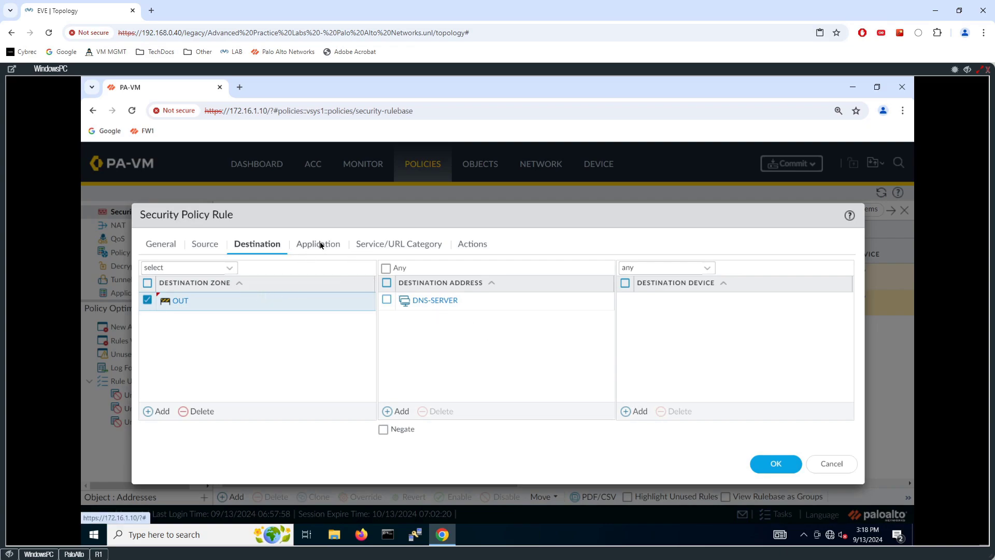
- Add dns as the rule's allowed application
click(321, 245)
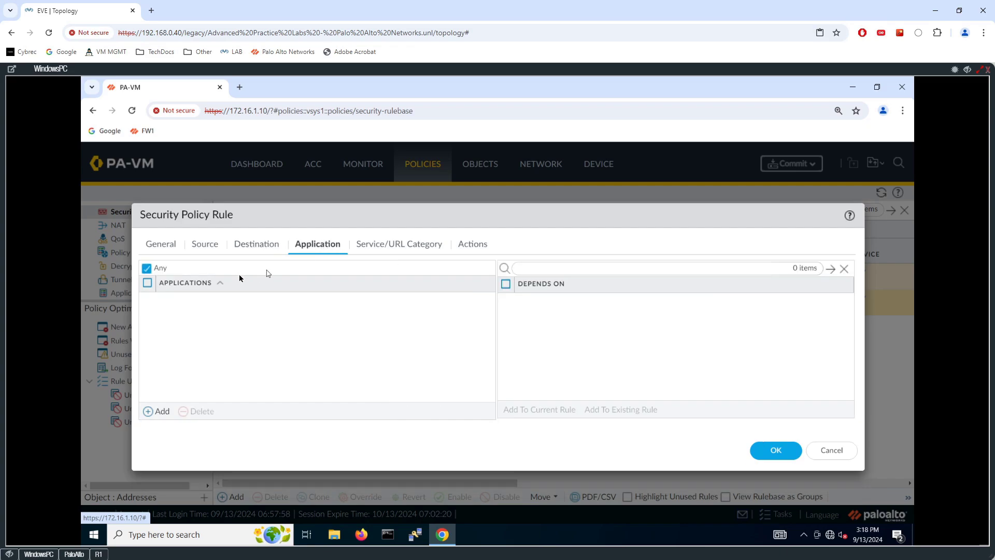
click(163, 413)
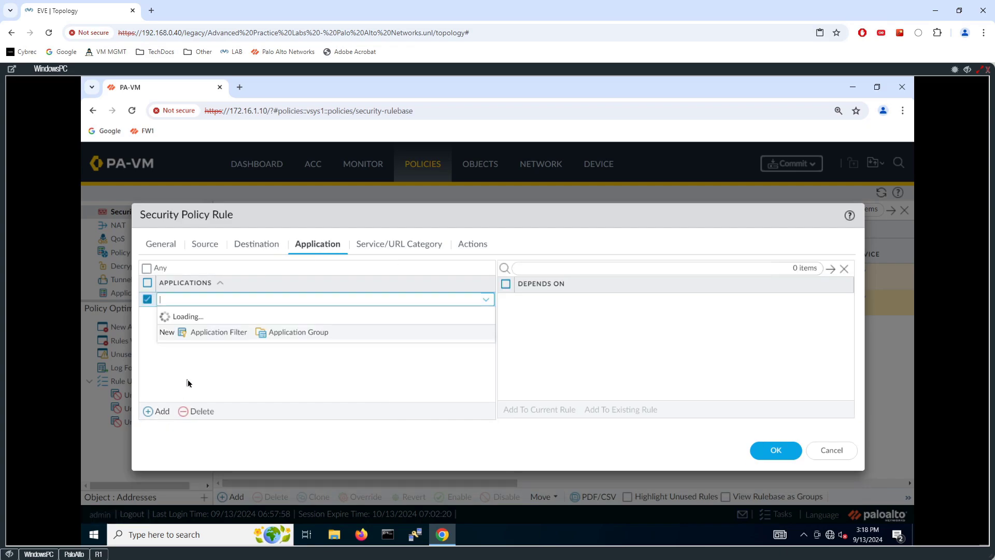
text(dns)
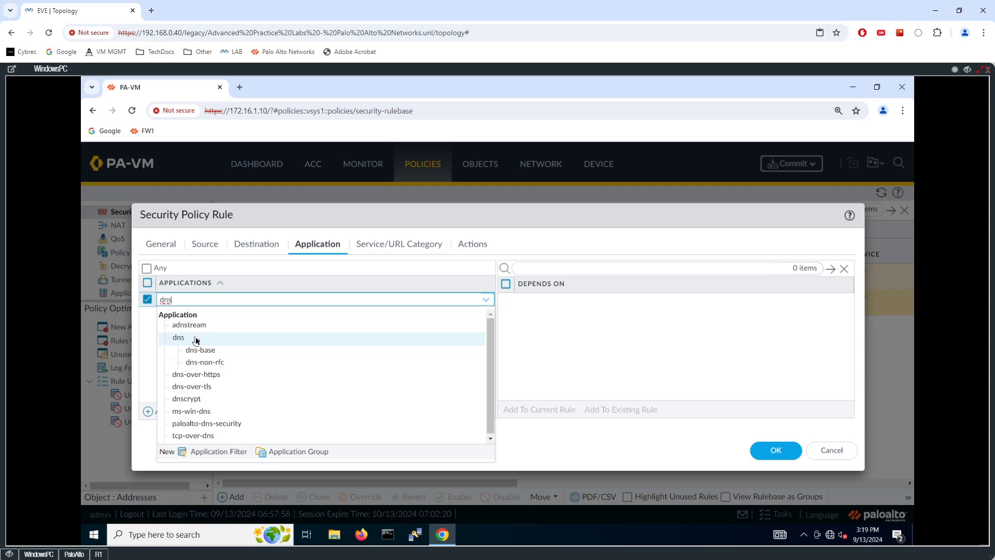
click(201, 339)
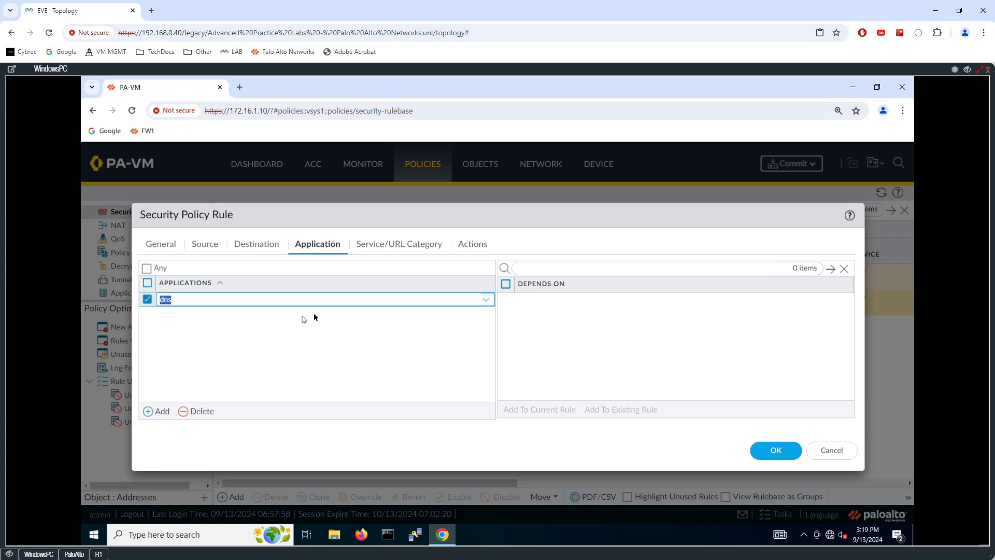
- Keep the application-default service and Allow action, and save the INOUT-DNS rule
click(395, 245)
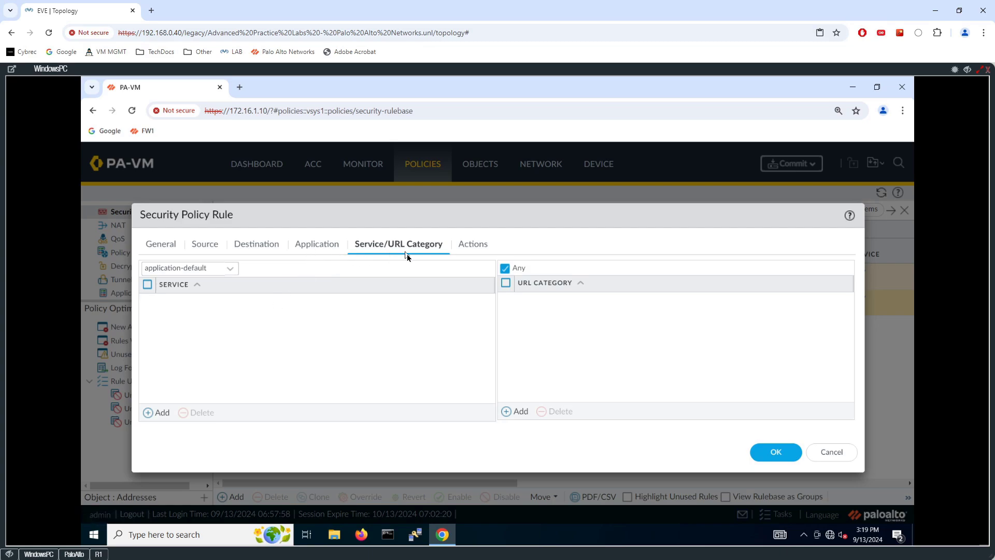
click(226, 270)
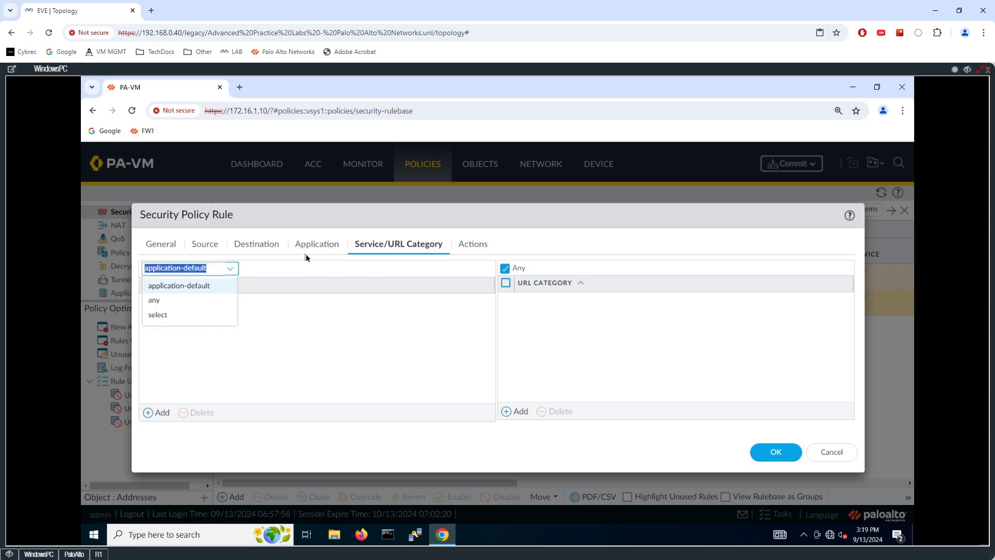
click(192, 288)
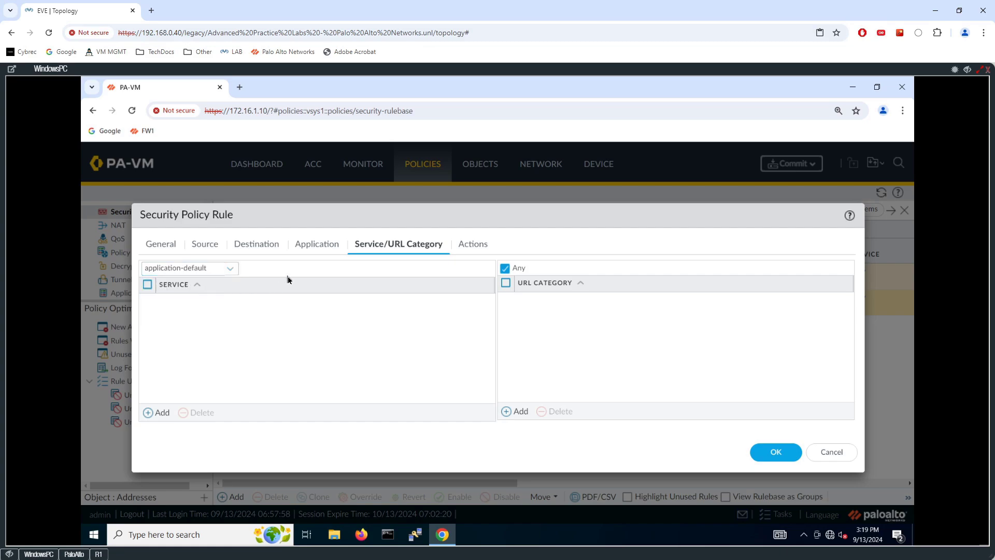
click(310, 249)
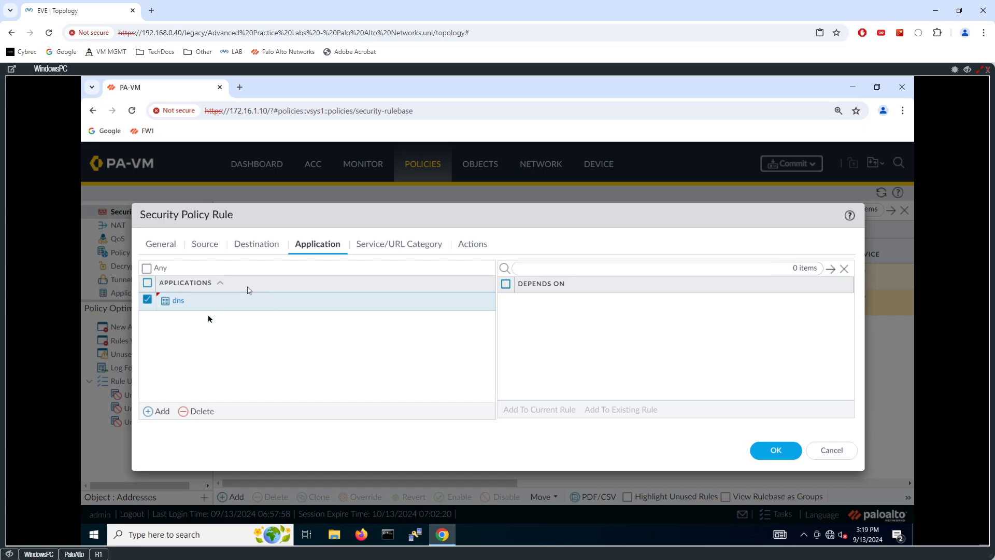
click(370, 250)
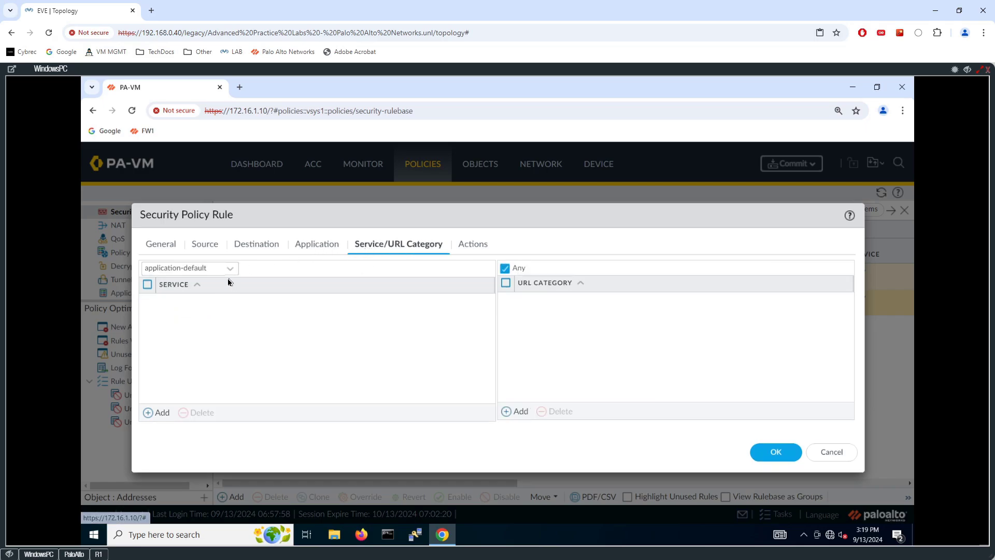
click(473, 251)
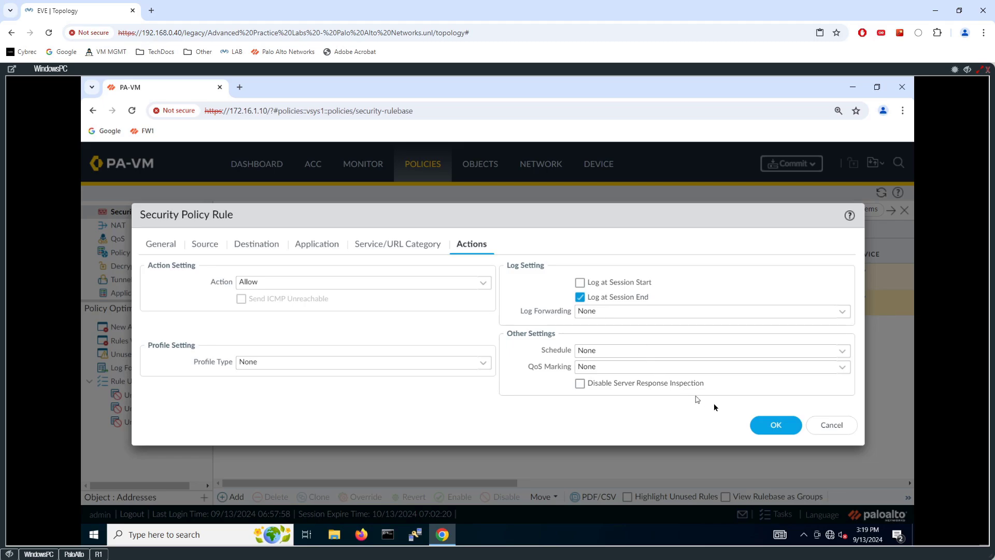
click(776, 425)
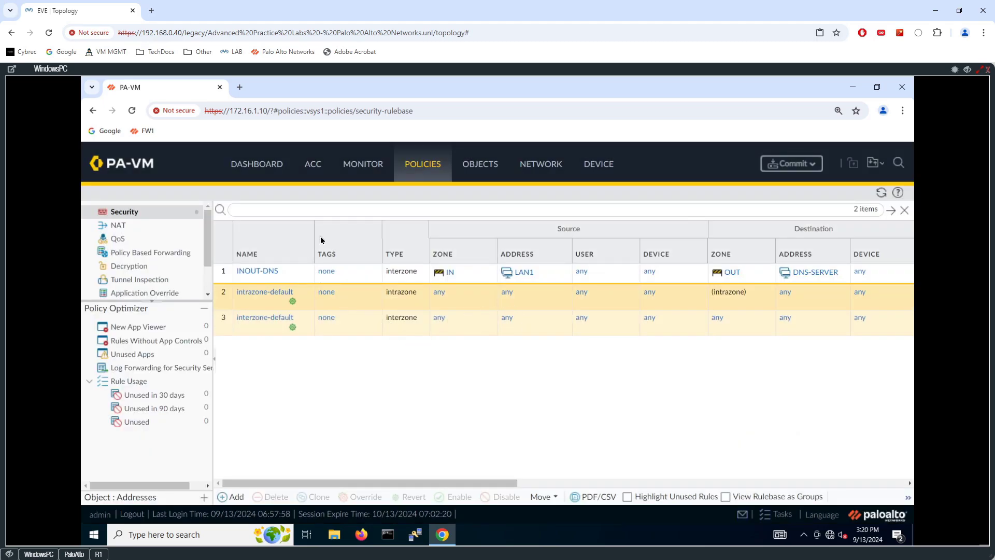
click(476, 168)
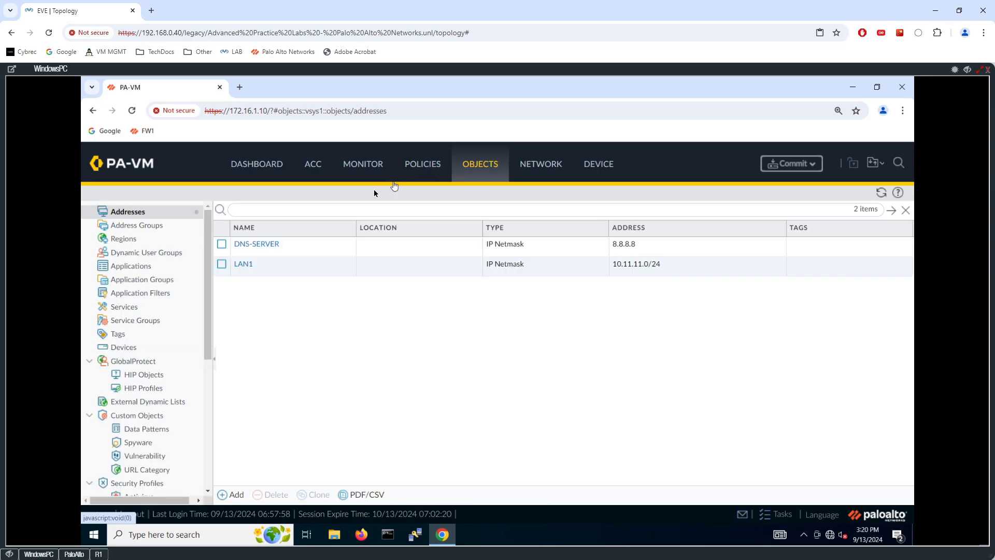
- Create a tag named TRUSTED with the colour Lime
click(125, 335)
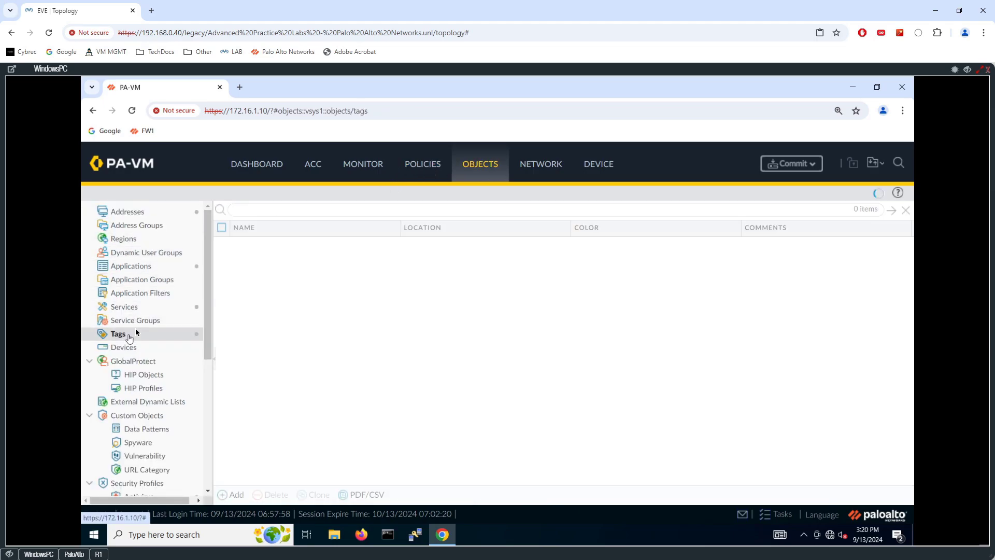
click(233, 495)
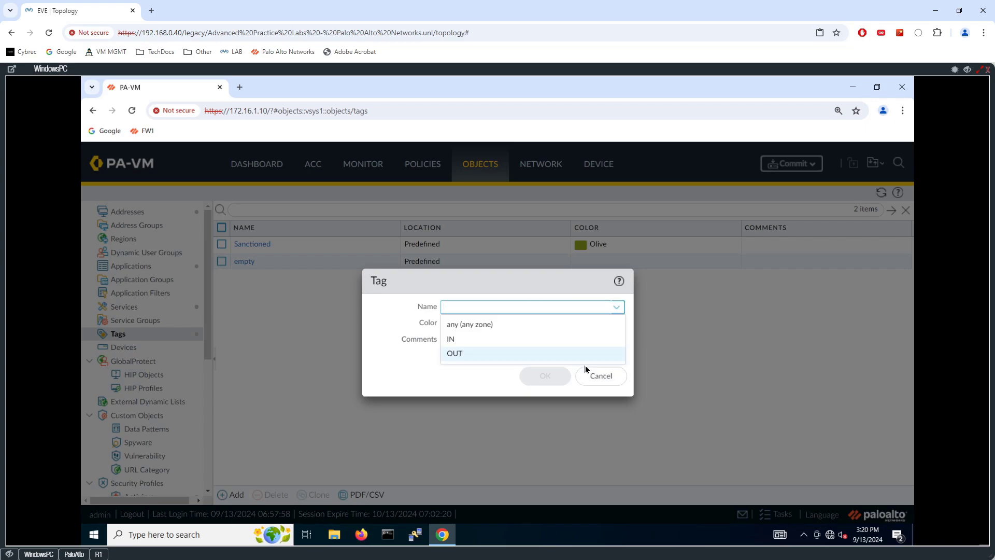
text(TRUST)
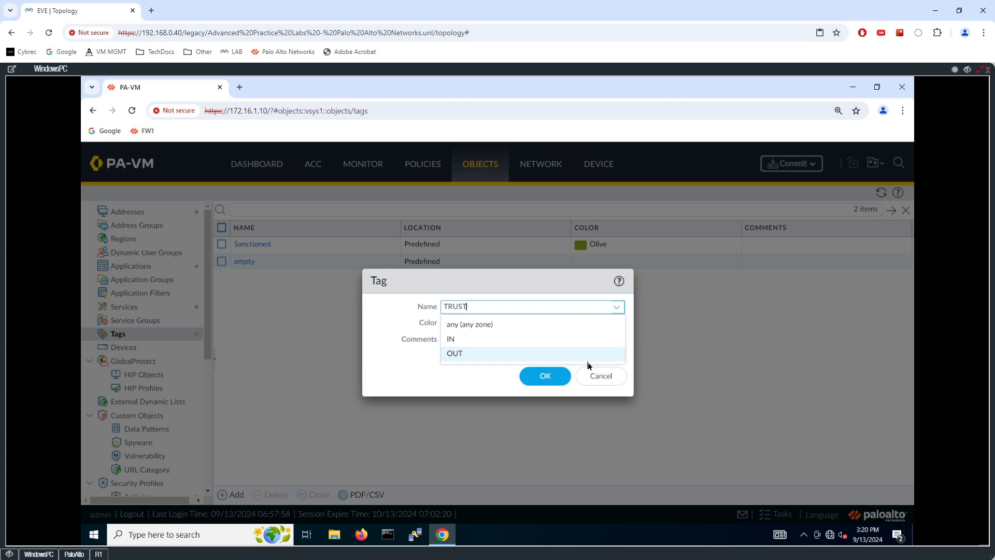
text(ED)
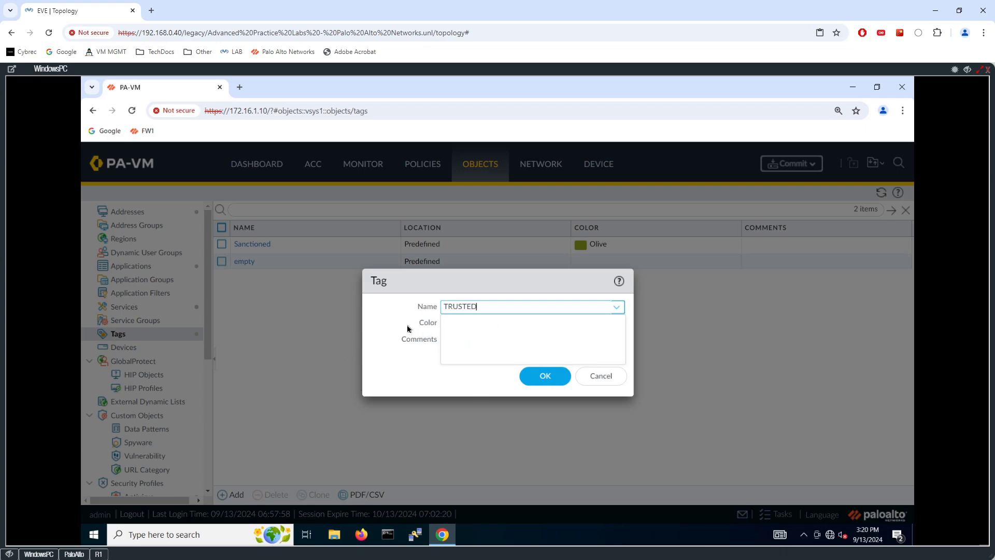
key(Tab)
click(617, 324)
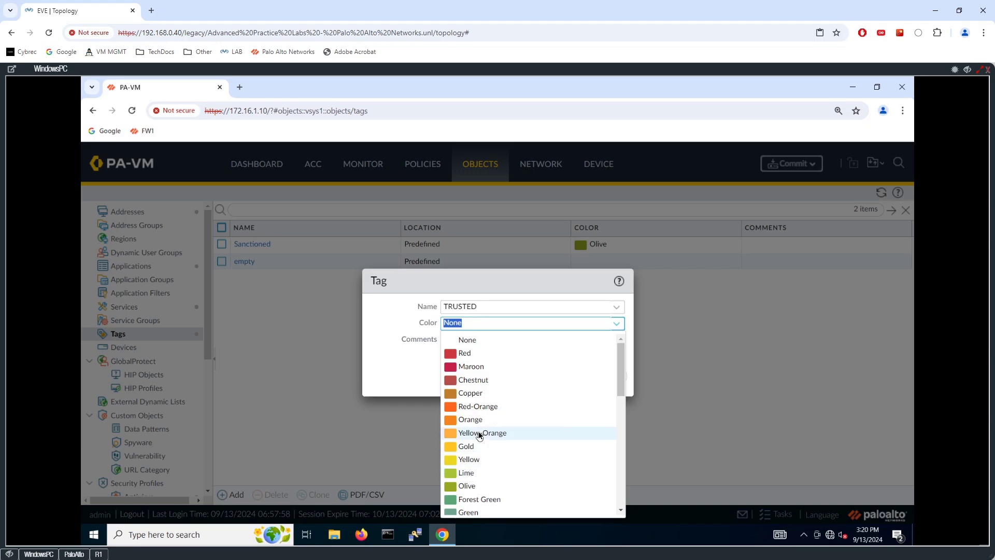
scroll(477, 431, down, 5)
scroll(477, 414, down, 2)
scroll(480, 418, up, 6)
scroll(472, 438, down, 1)
click(467, 418)
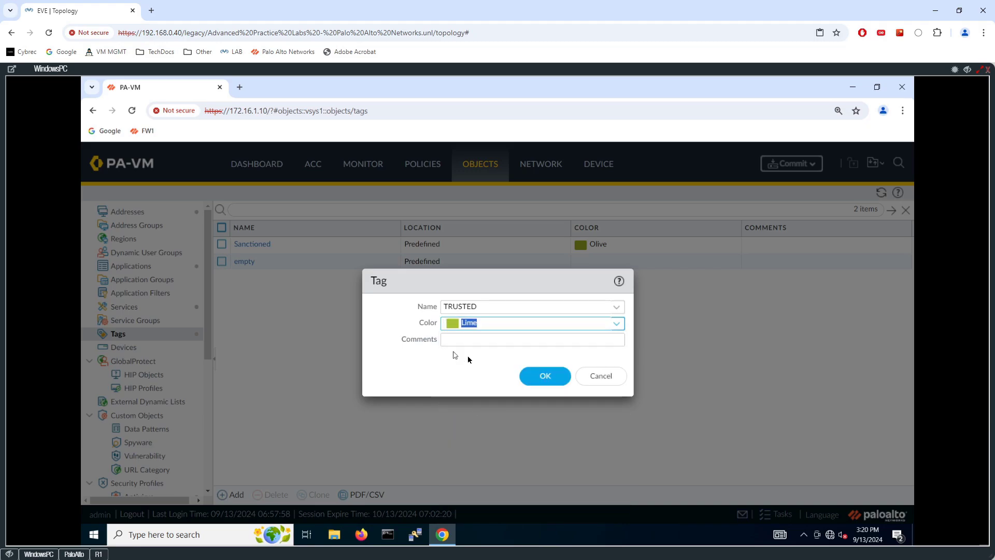
click(529, 374)
- Create a second tag named EXTERNAL with the colour Red
click(236, 495)
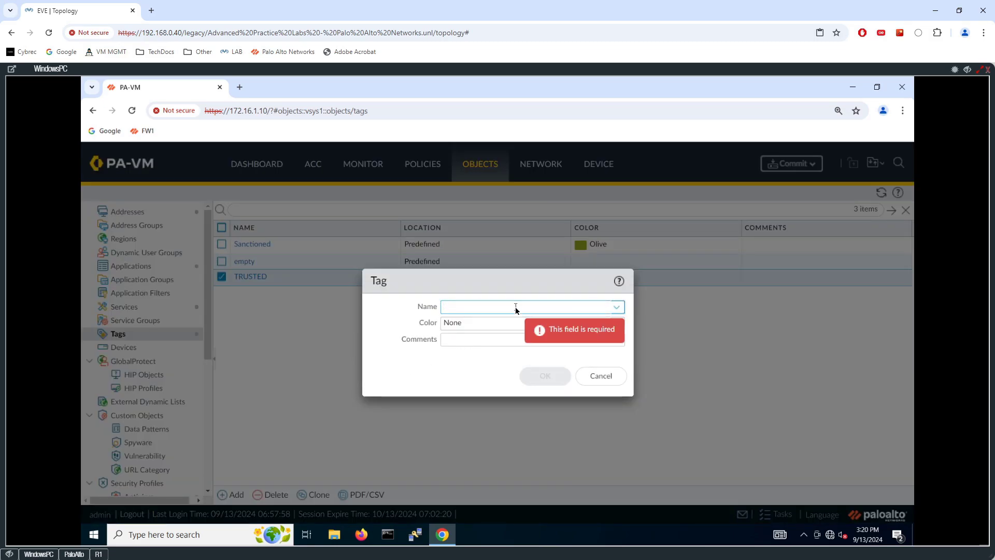
text(UNTRUSTED)
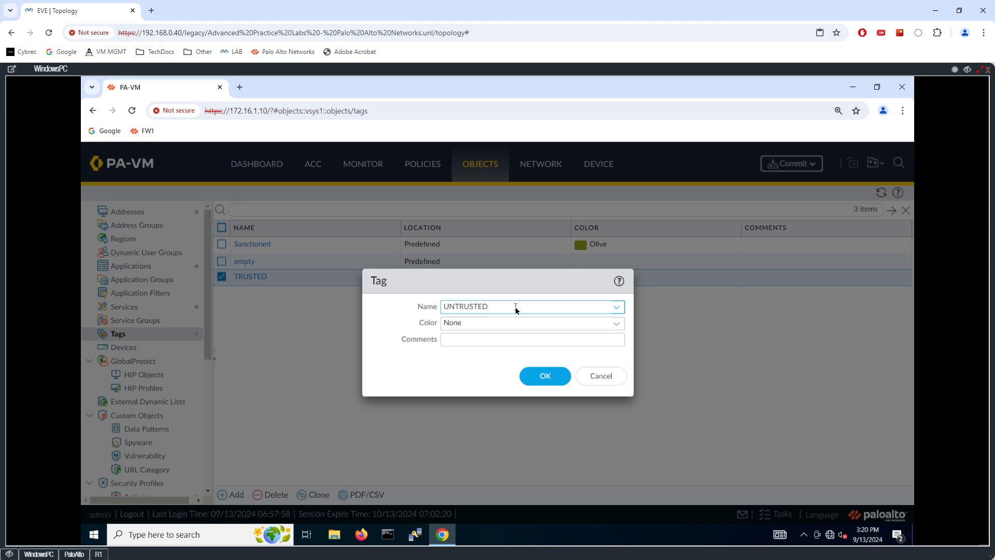
key(ctrl+a)
text(EXTERNAL)
click(623, 324)
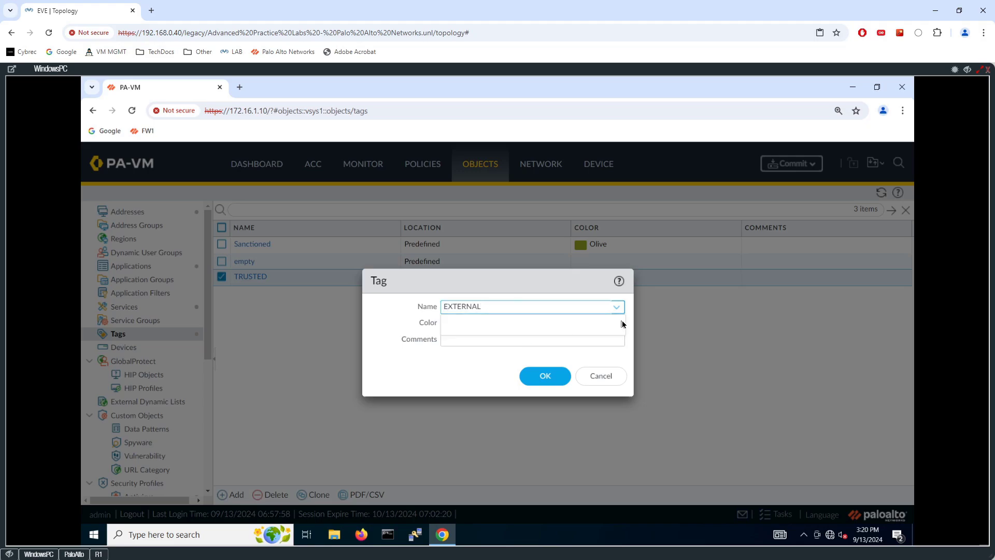
click(621, 325)
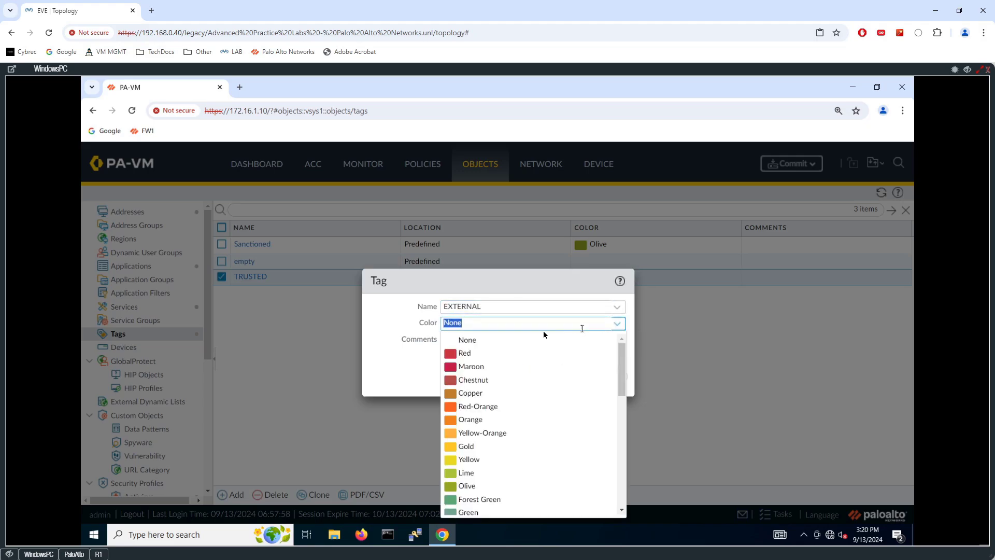
click(475, 358)
click(547, 376)
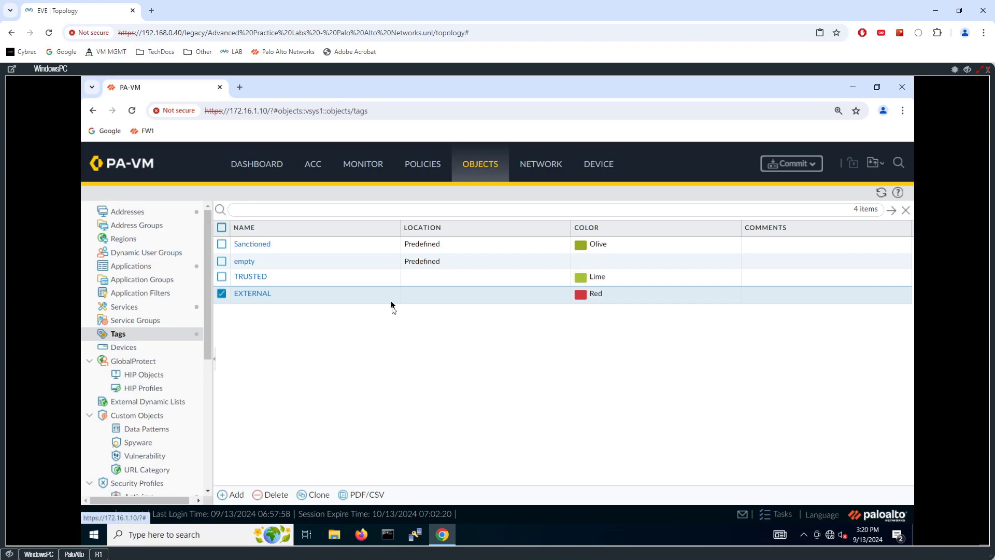
click(423, 164)
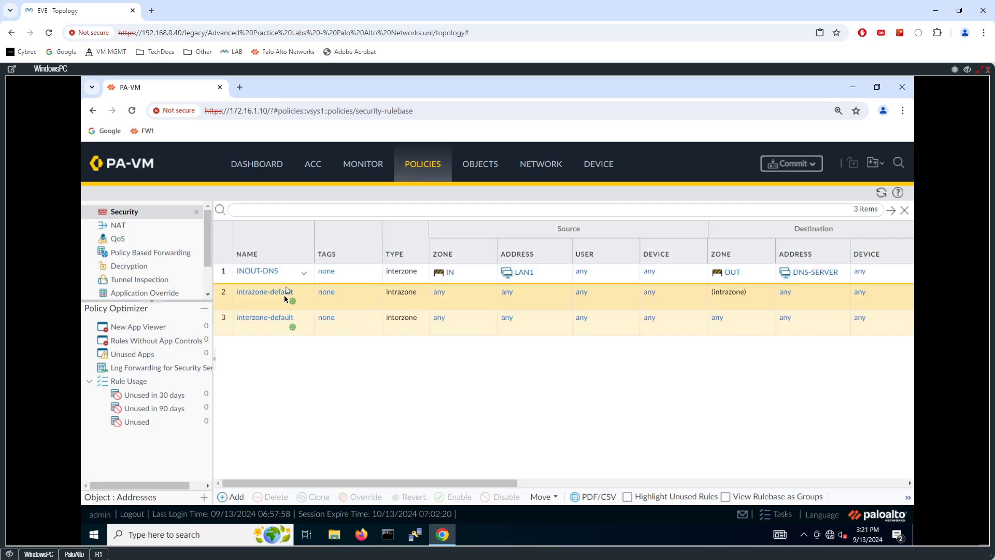
- Open INOUT-DNS, try DNS-SERVER as a source address, then cancel without saving
click(265, 273)
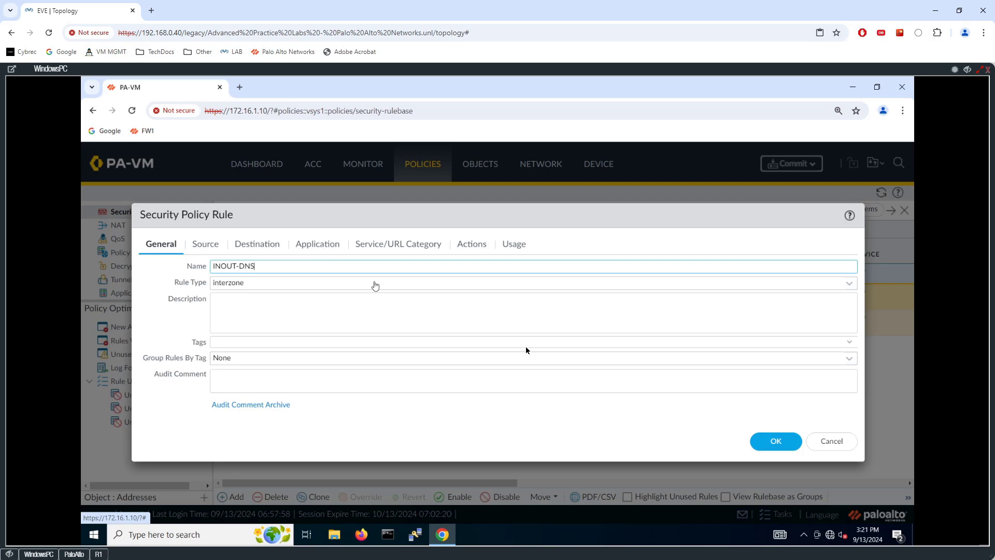
click(205, 244)
click(345, 300)
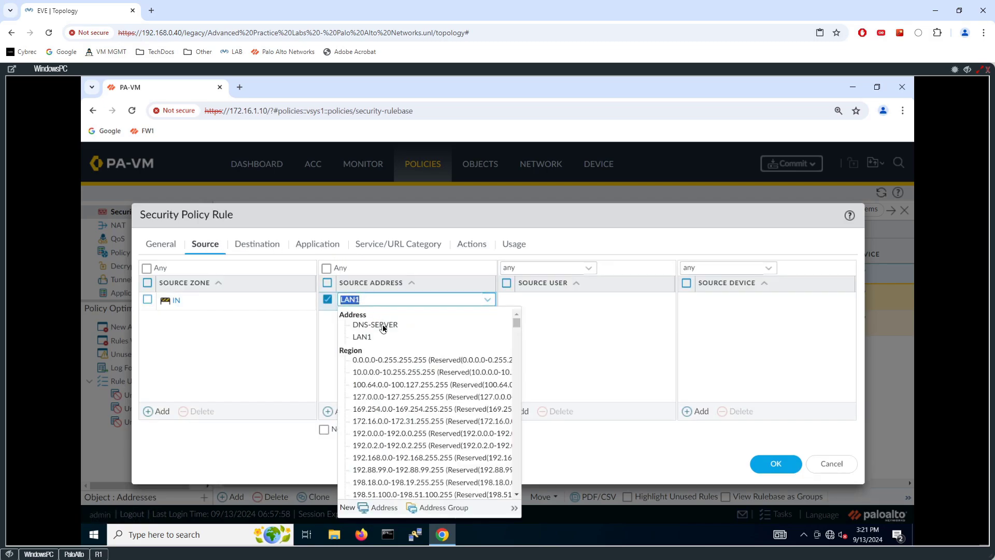
click(335, 339)
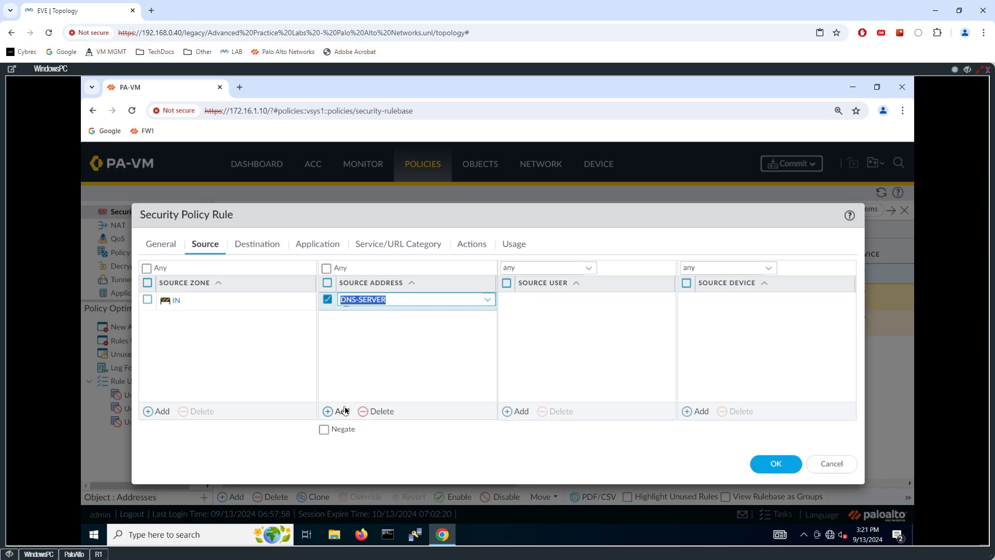
click(838, 464)
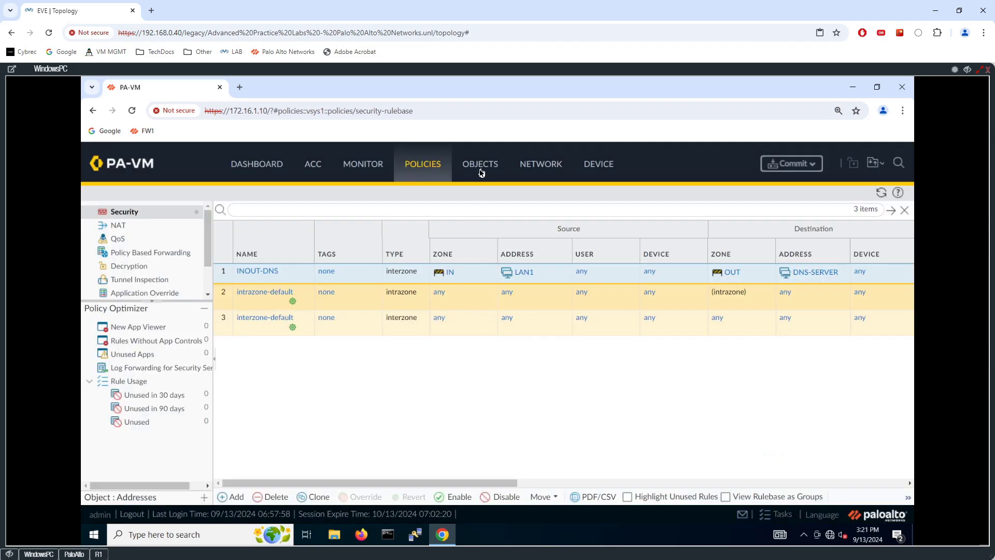
click(479, 167)
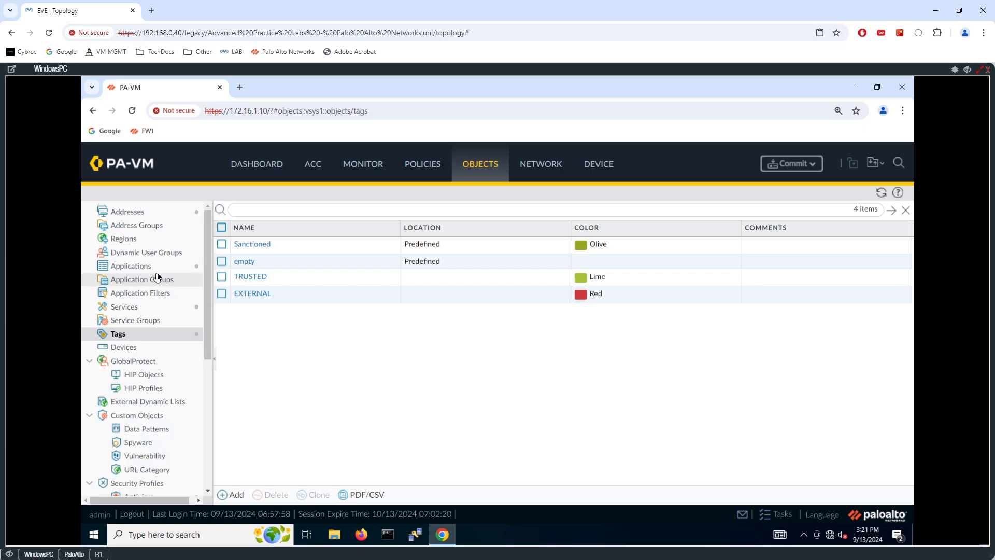
- Add the TRUSTED tag to the LAN1 address object
click(132, 213)
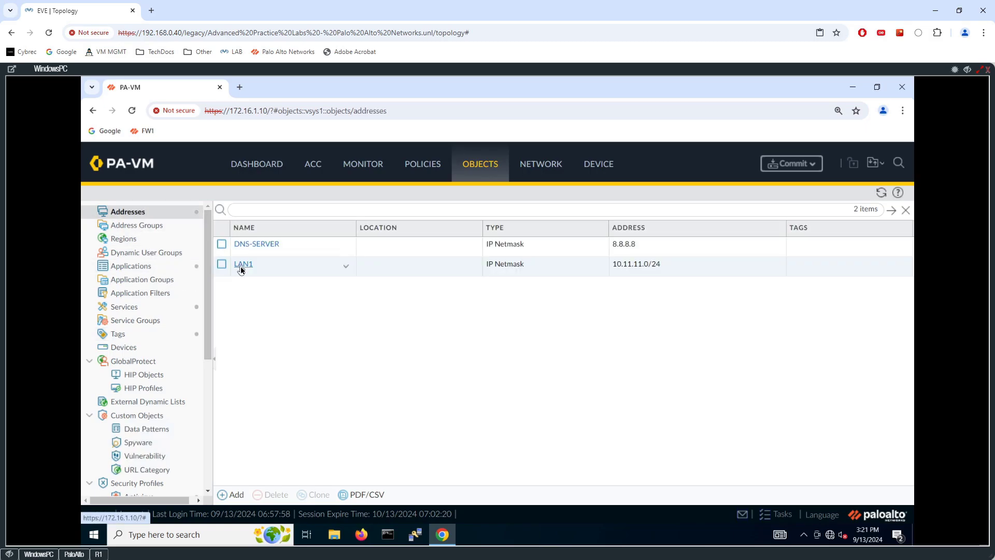
click(242, 265)
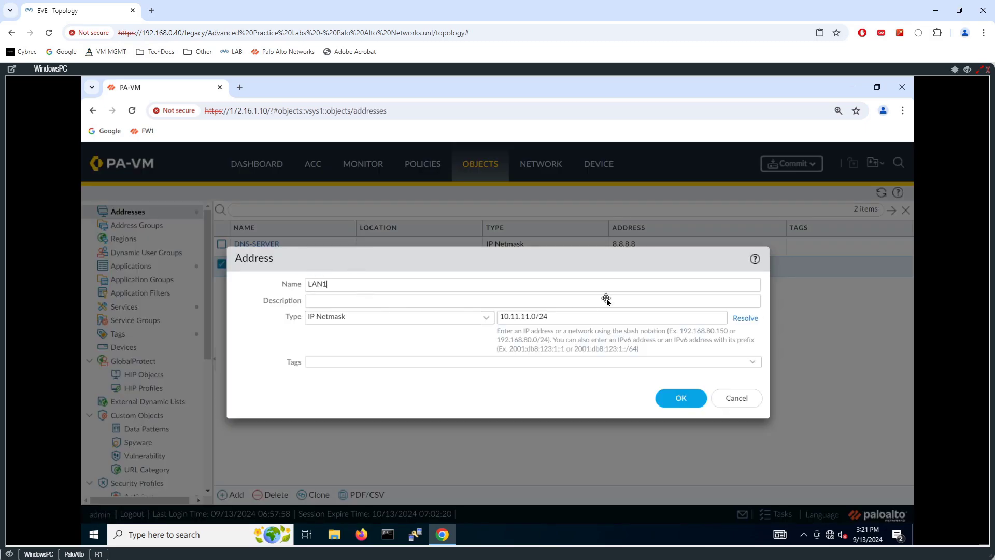
click(754, 364)
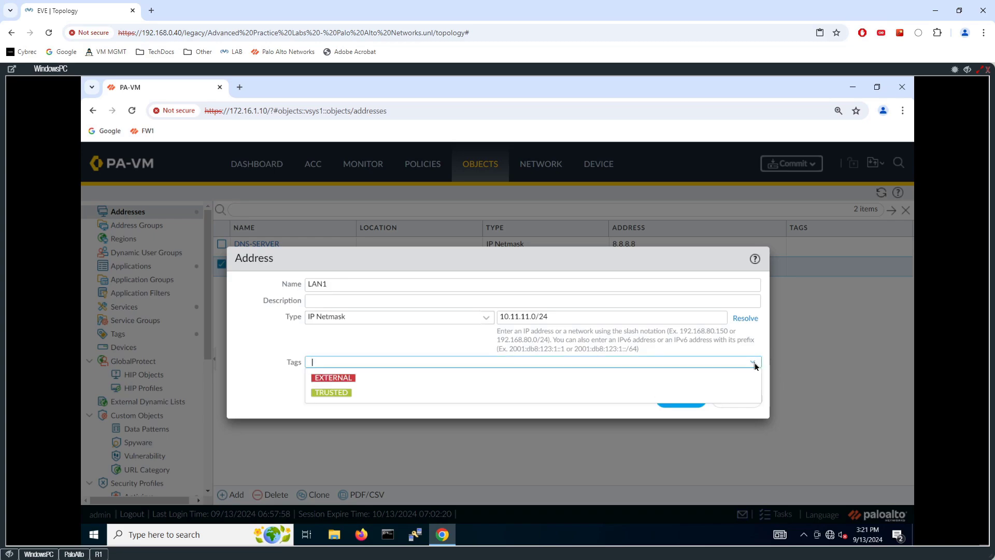
click(342, 392)
click(681, 398)
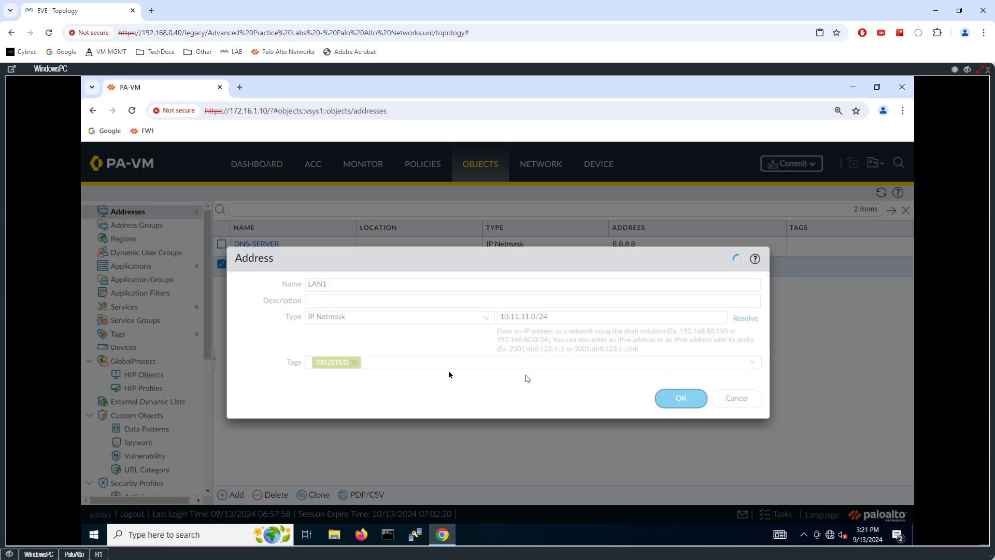
- Add the EXTERNAL tag to the DNS-SERVER address object
click(258, 245)
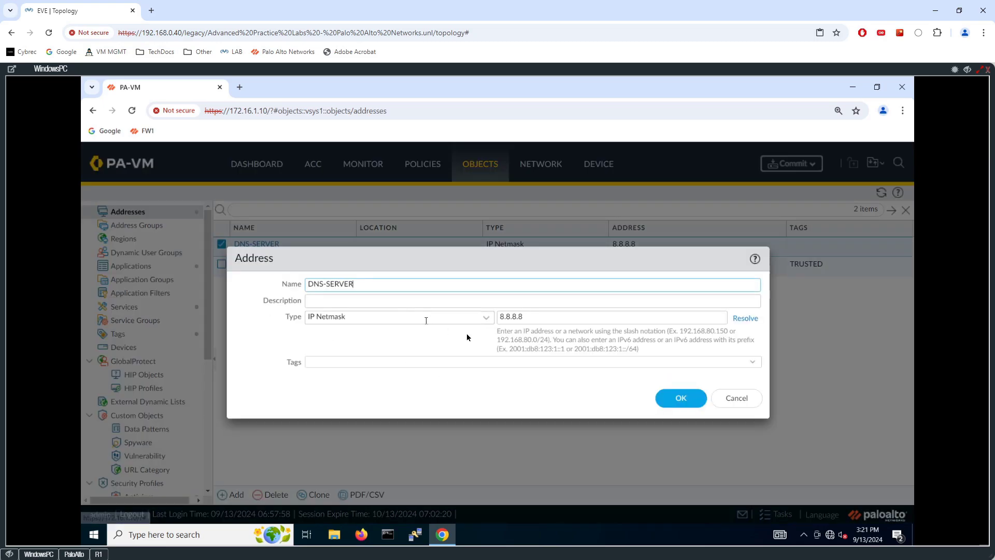
click(636, 360)
click(465, 378)
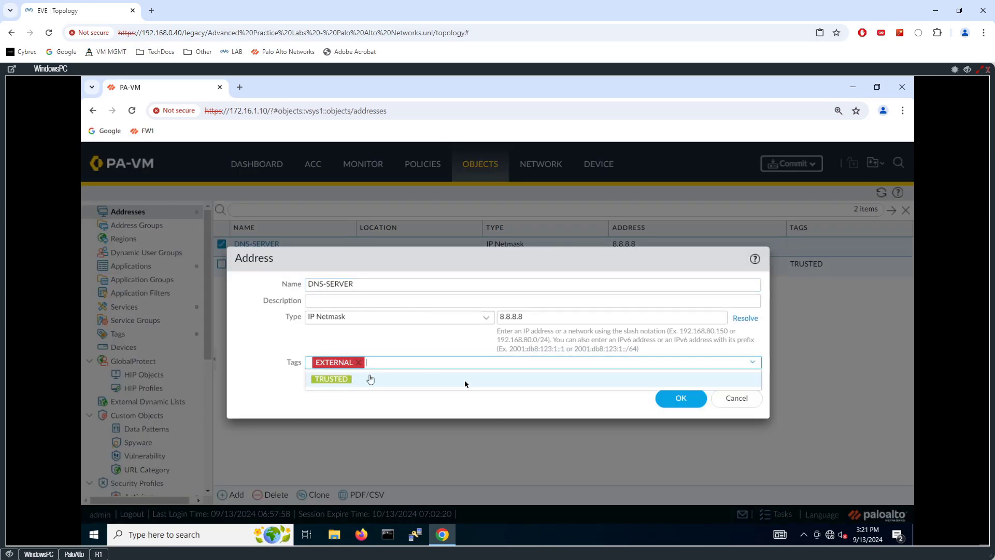
click(661, 399)
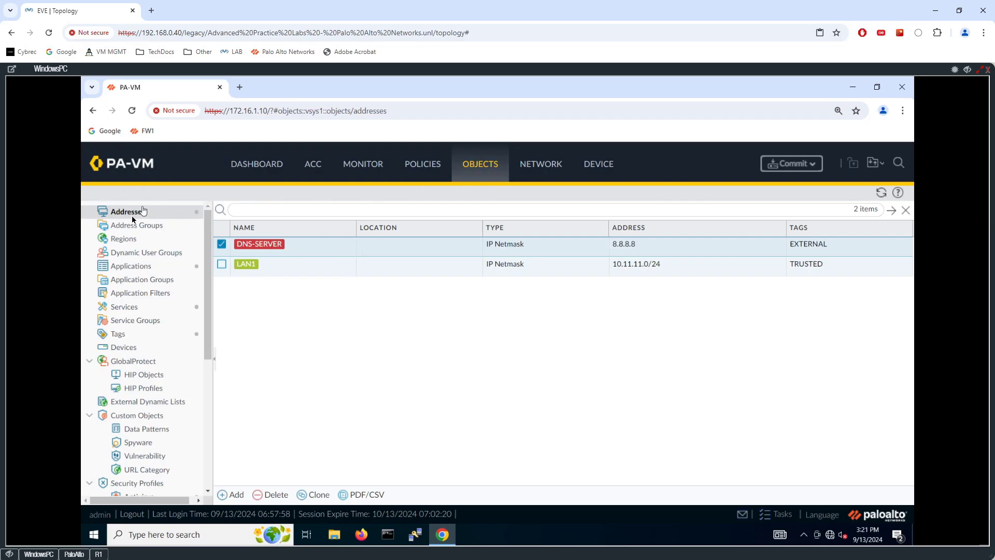
click(134, 266)
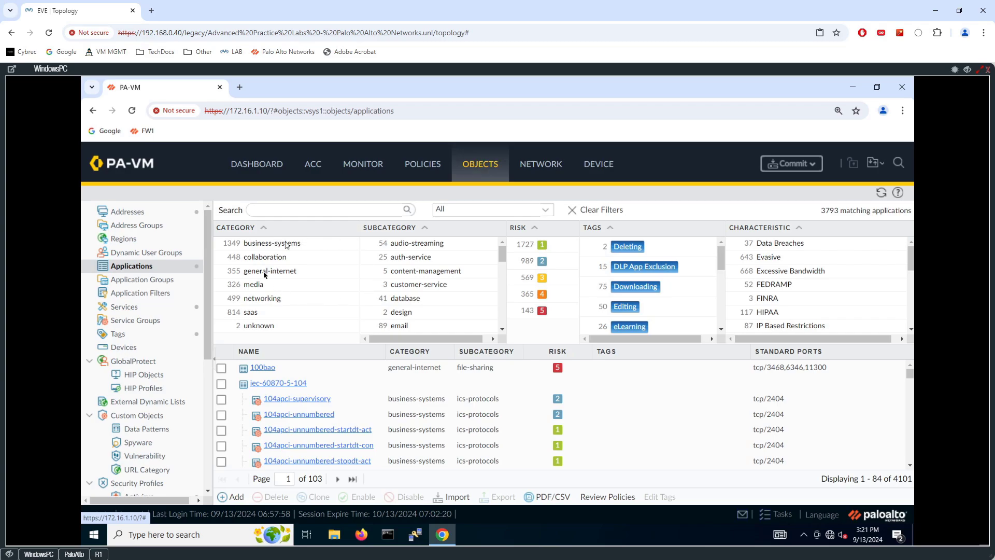
- Search the applications for dns and review the dns and dns-base application details
click(319, 210)
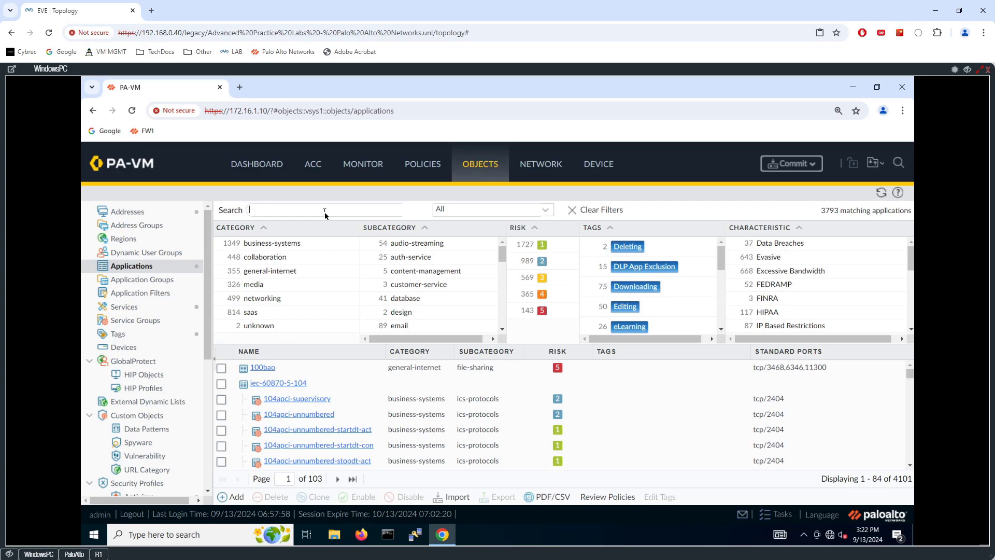
text(dns)
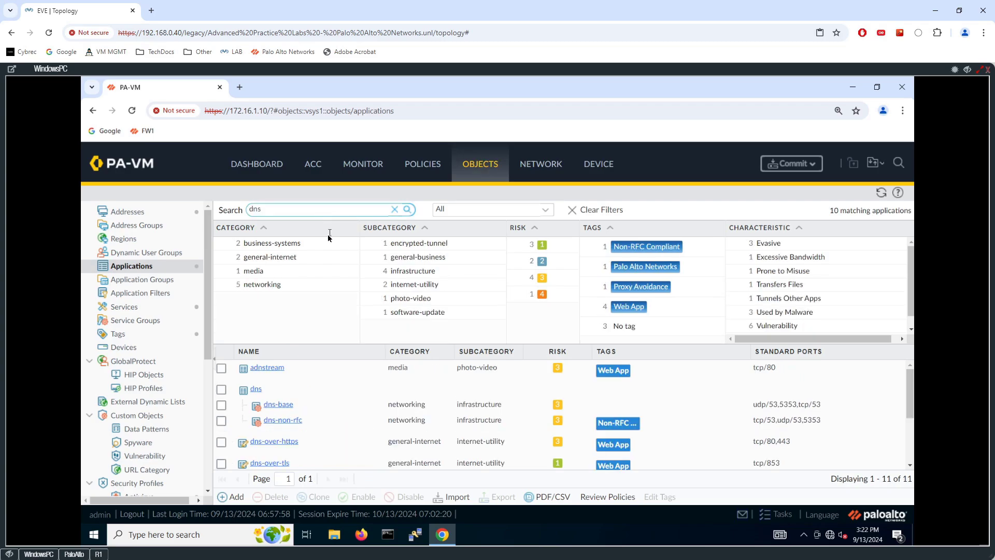
click(256, 394)
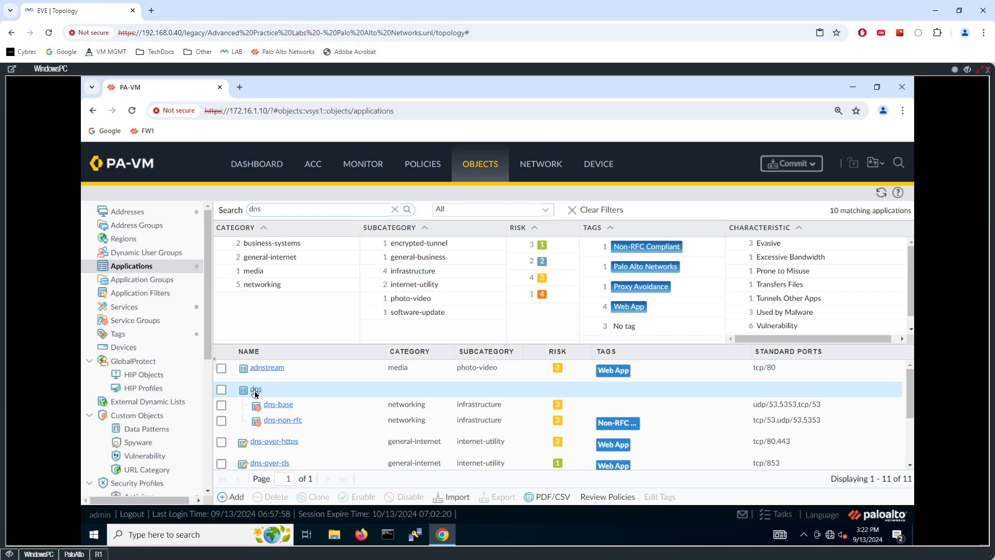
click(256, 390)
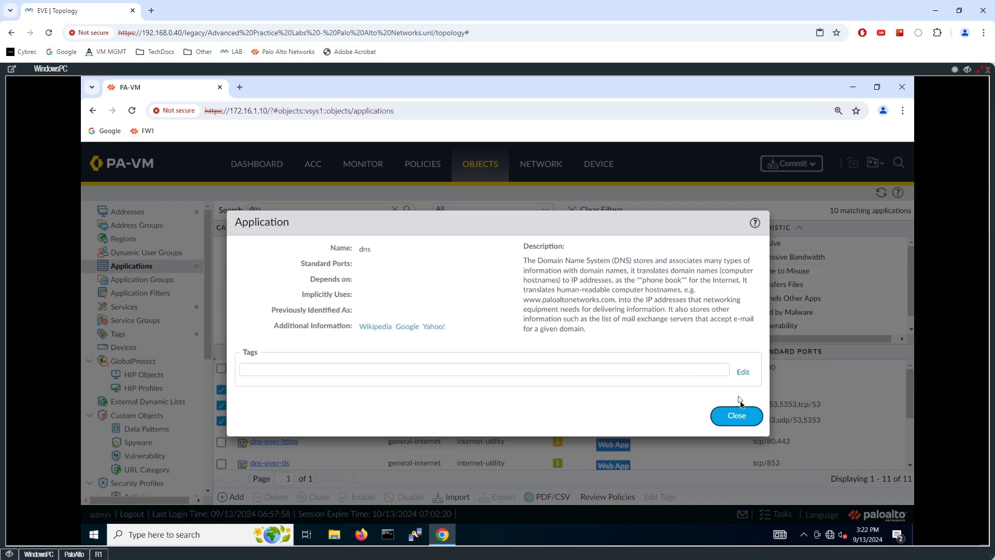
click(734, 416)
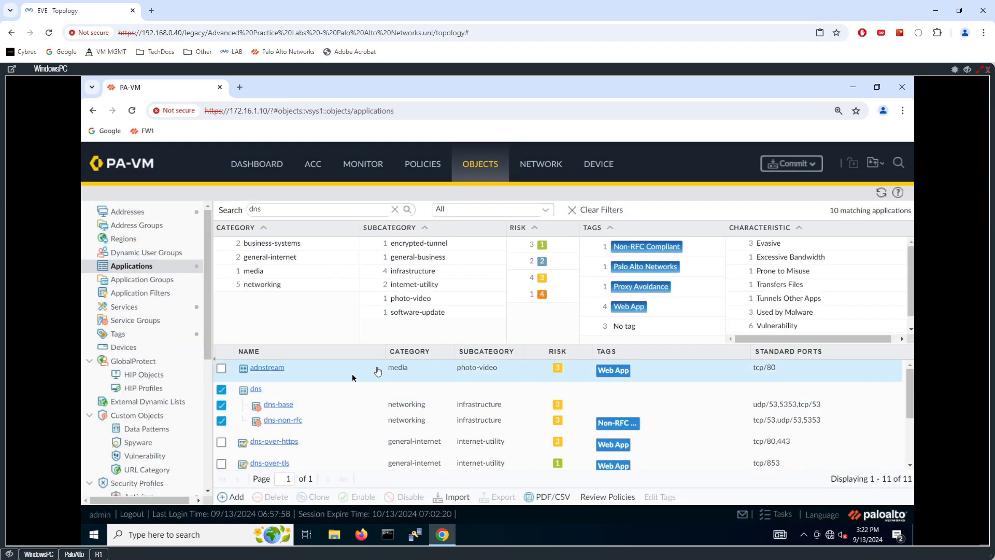
click(279, 404)
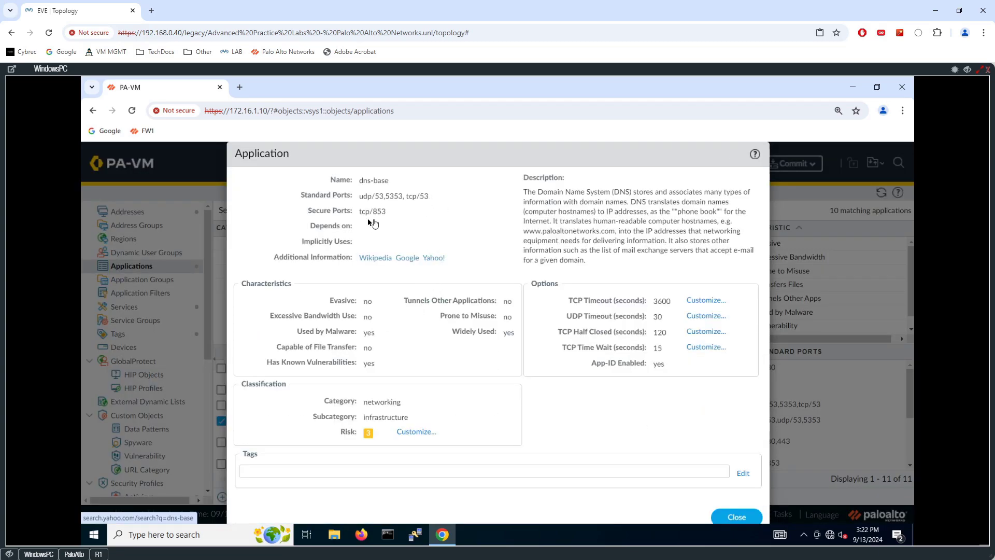
click(737, 517)
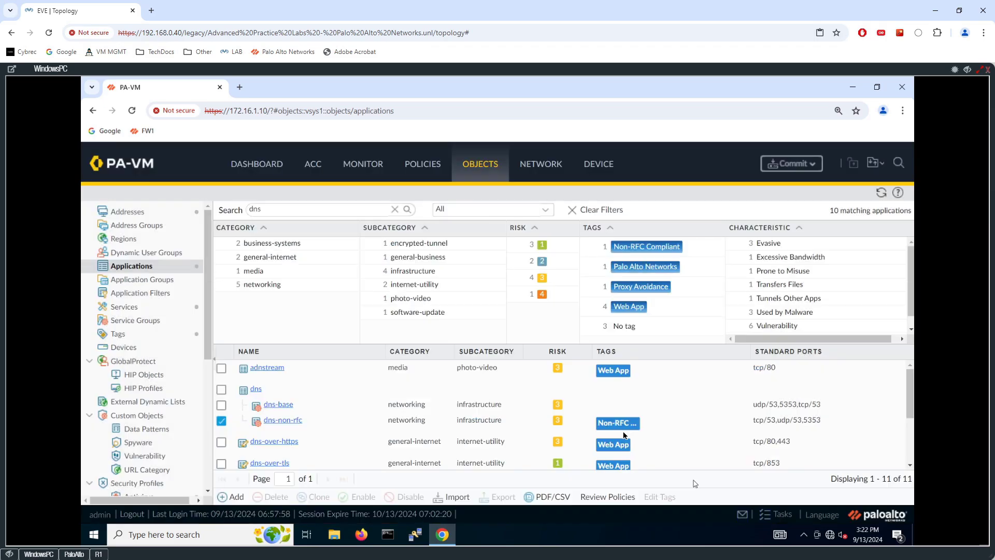
- Scroll the Security rulebase to check INOUT-DNS's dns application and Allow action
click(423, 165)
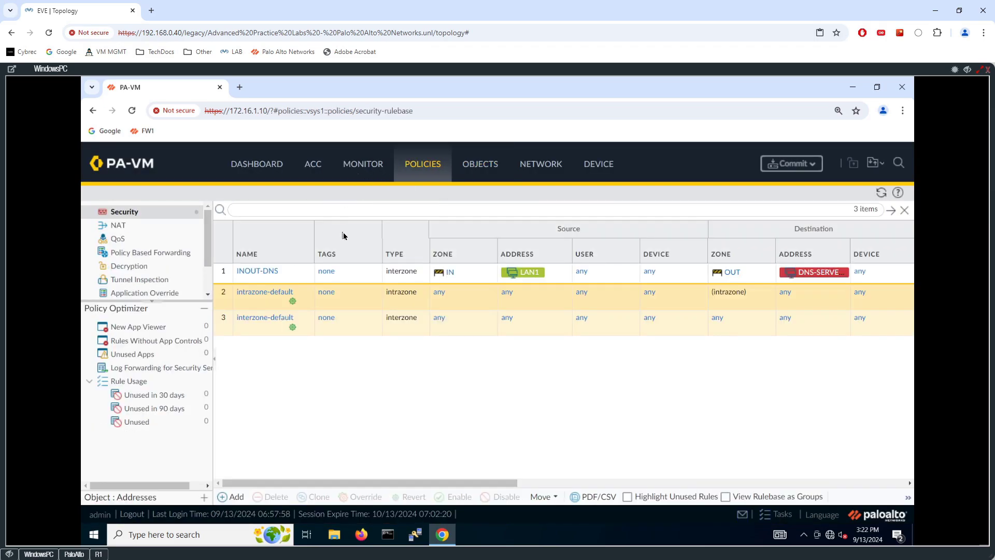
drag(406, 485, 546, 484)
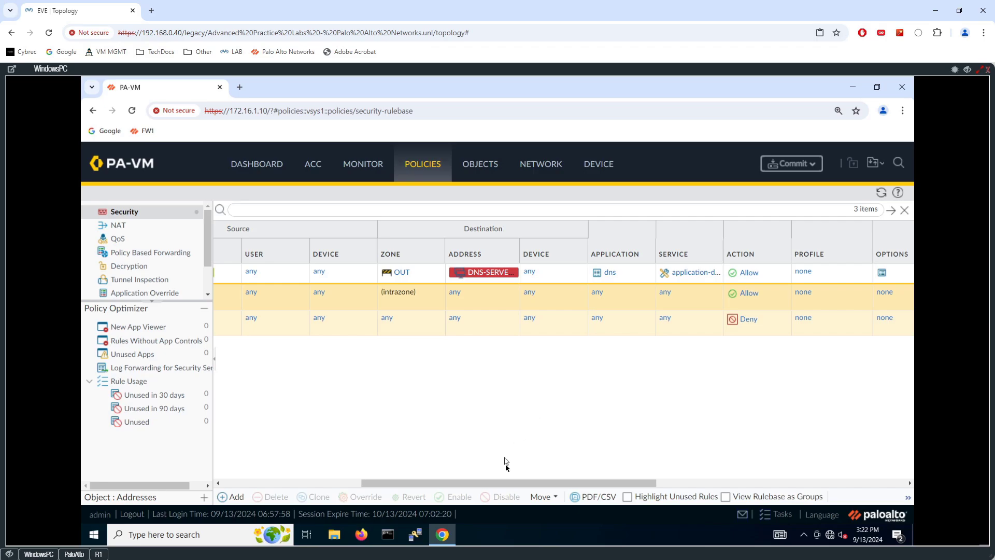
drag(510, 484, 337, 463)
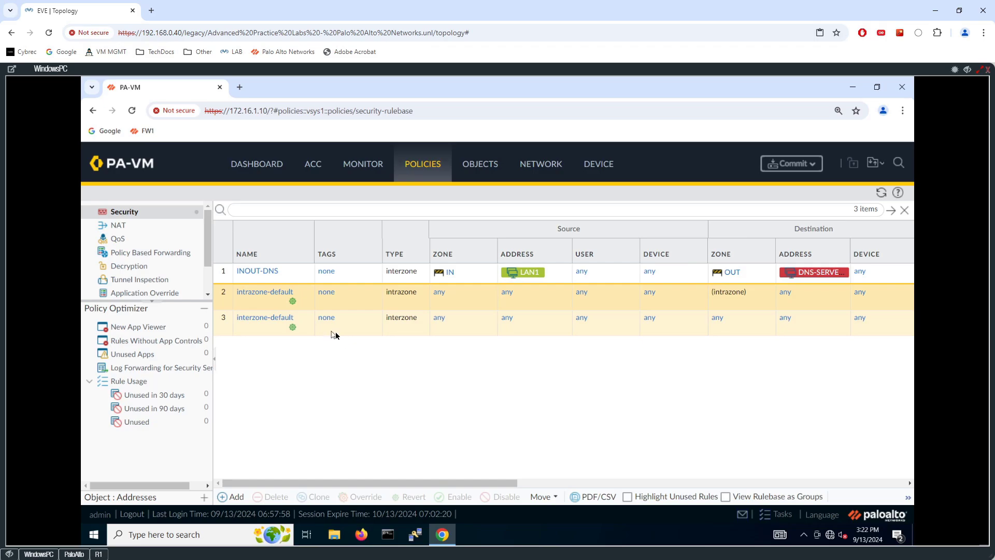
- Clone INOUT-DNS and open the resulting INOUT-DNS-1 rule for editing
click(230, 276)
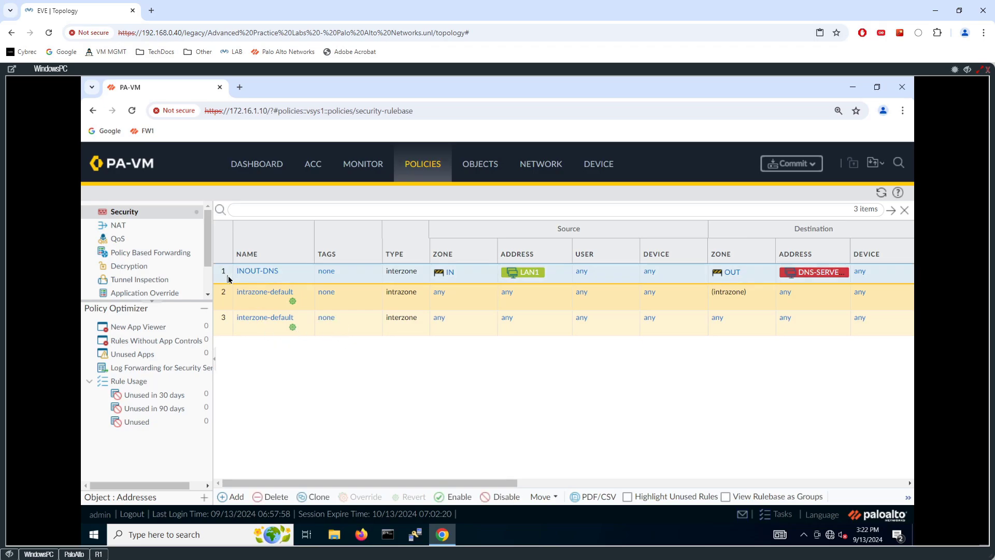
click(319, 498)
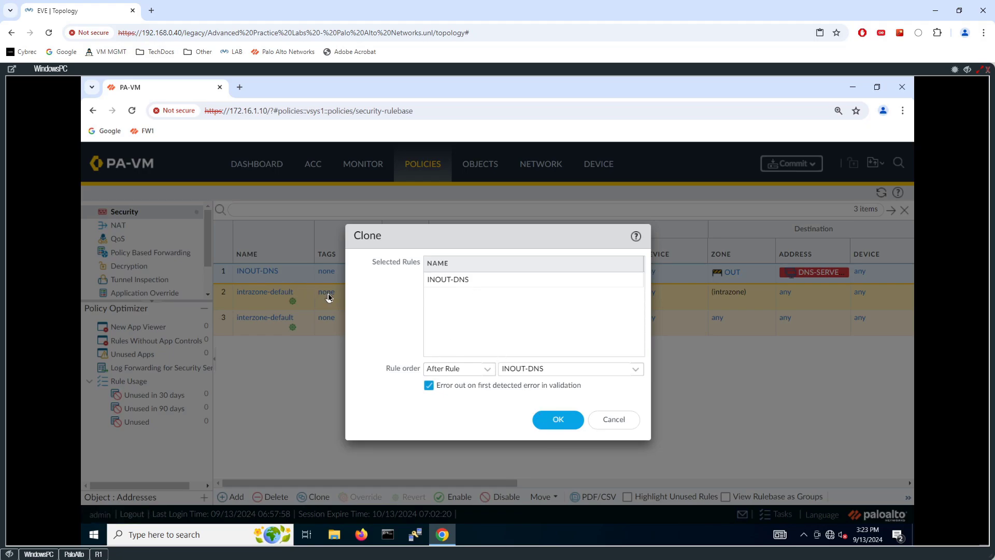
key(Return)
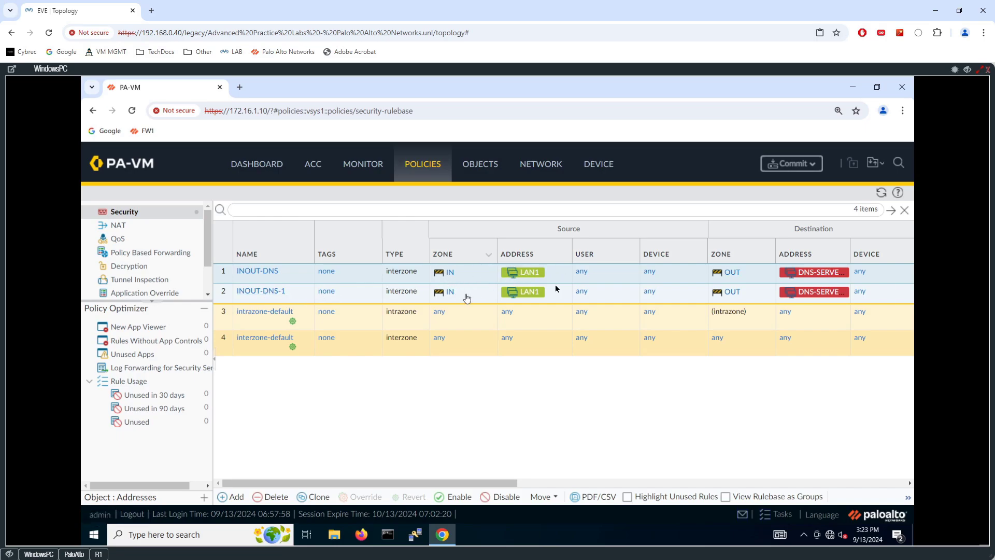
click(267, 296)
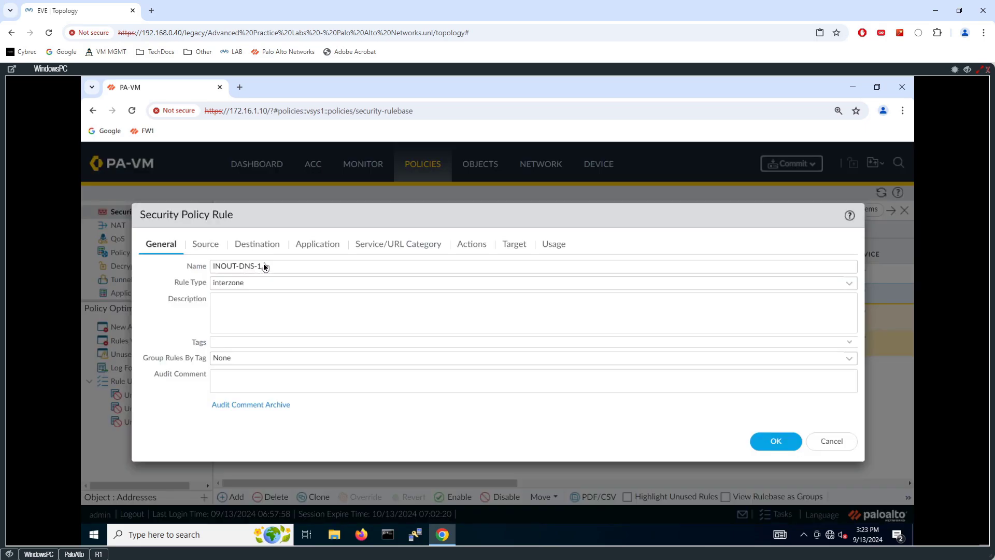
- Rename the cloned rule from INOUT-DNS-1 to INOUT-WEB
click(263, 267)
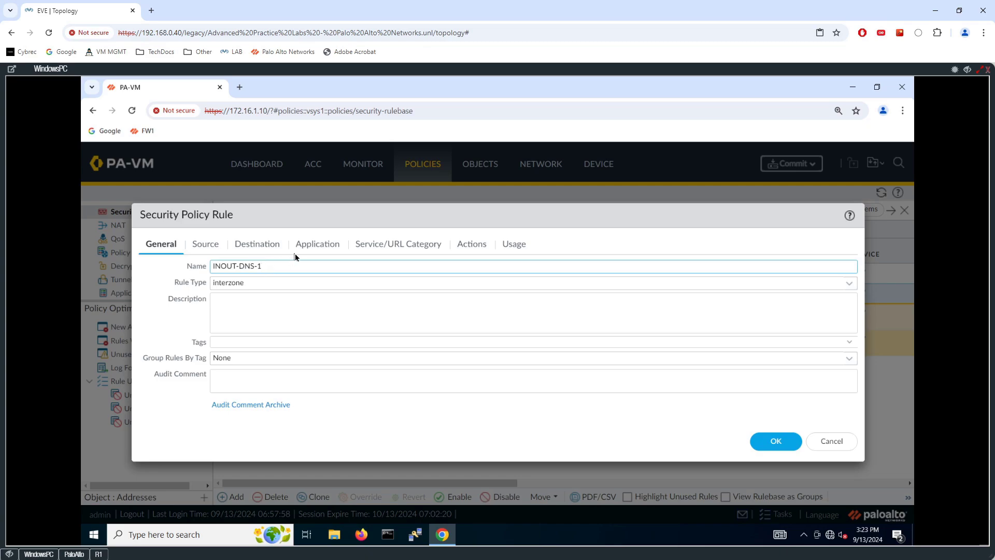
key(shift+Left)
key(shift+Left)
key(shift+Left)
key(shift+Left)
key(shift+Left)
text(WEB)
- Remove DNS-SERVER from the rule's destination addresses so Any is allowed
click(208, 247)
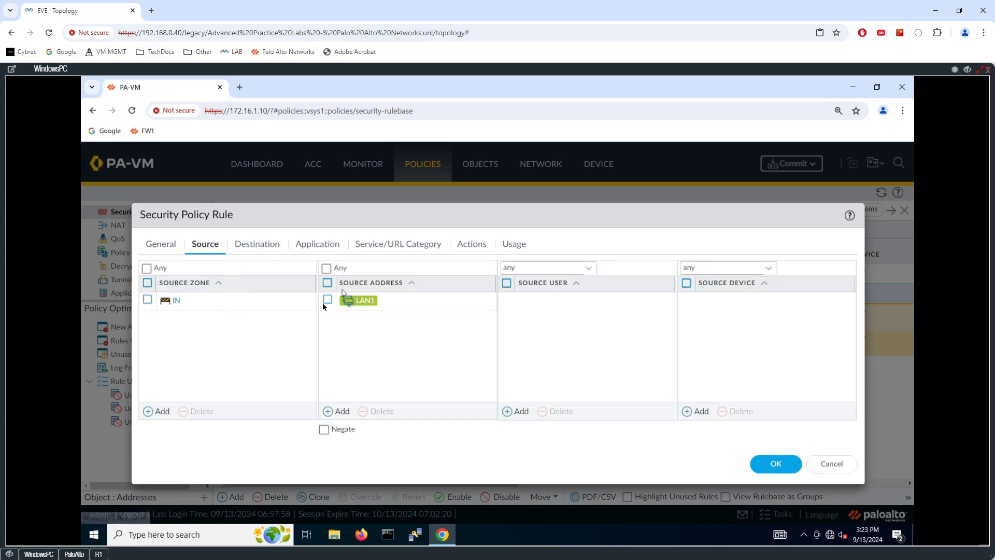
click(253, 244)
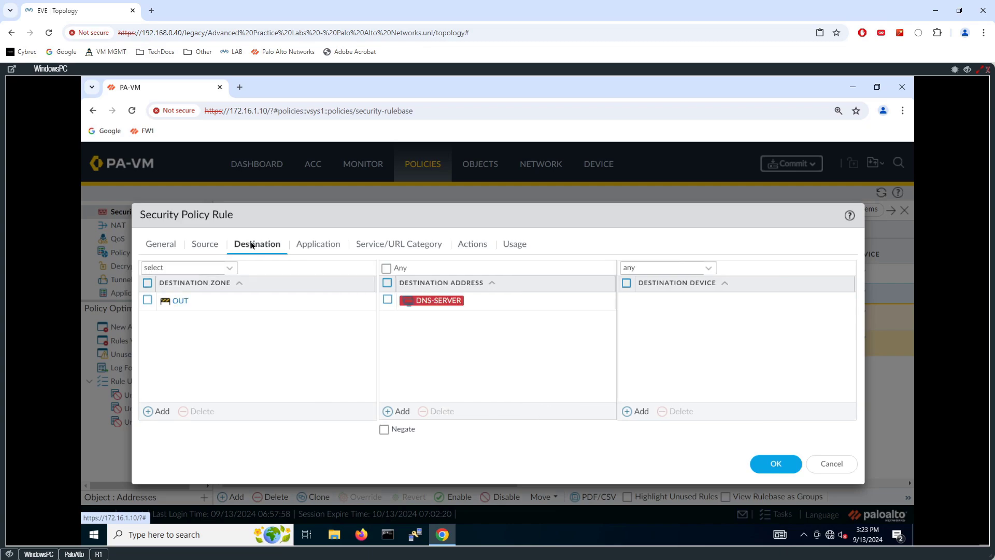
click(387, 300)
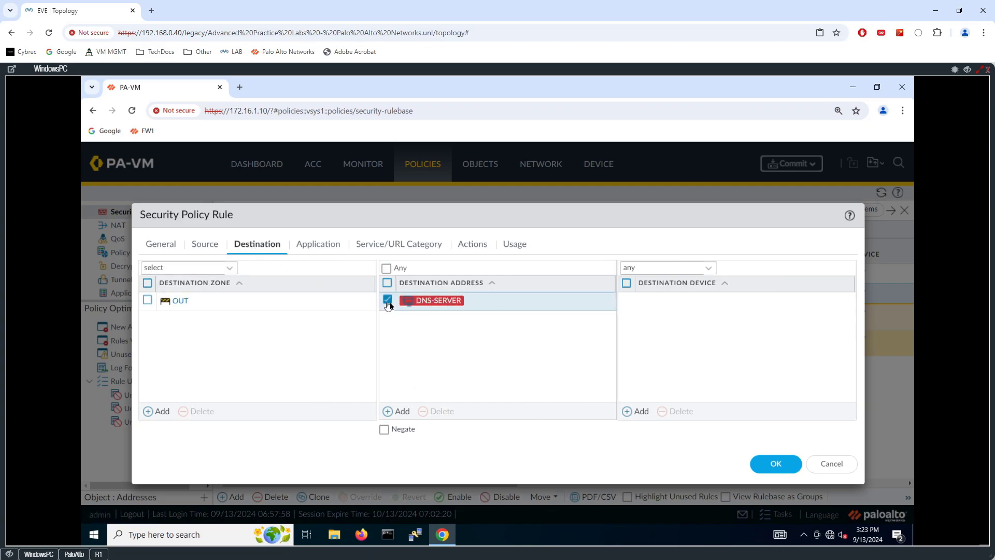
click(440, 412)
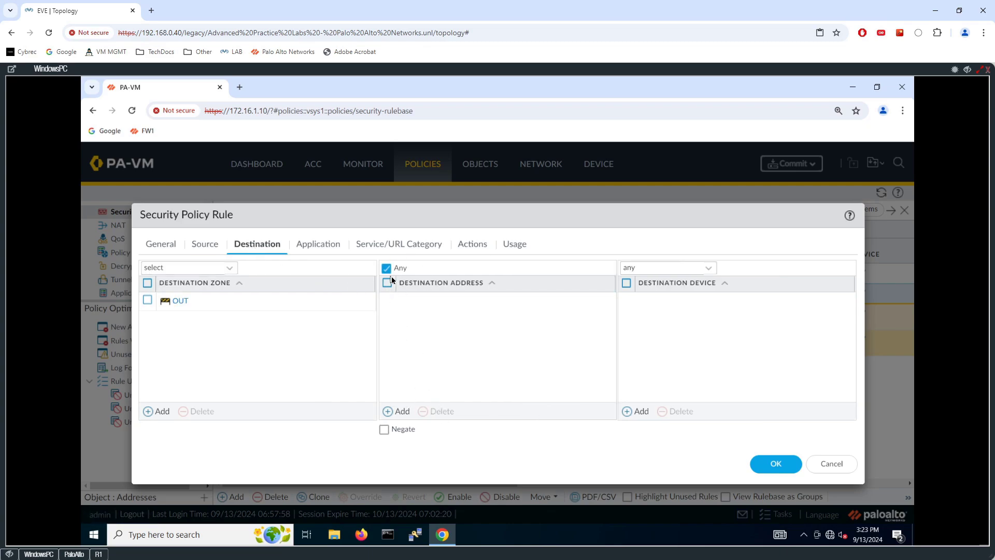
- Replace dns with web-browsing in the rule's applications
click(319, 243)
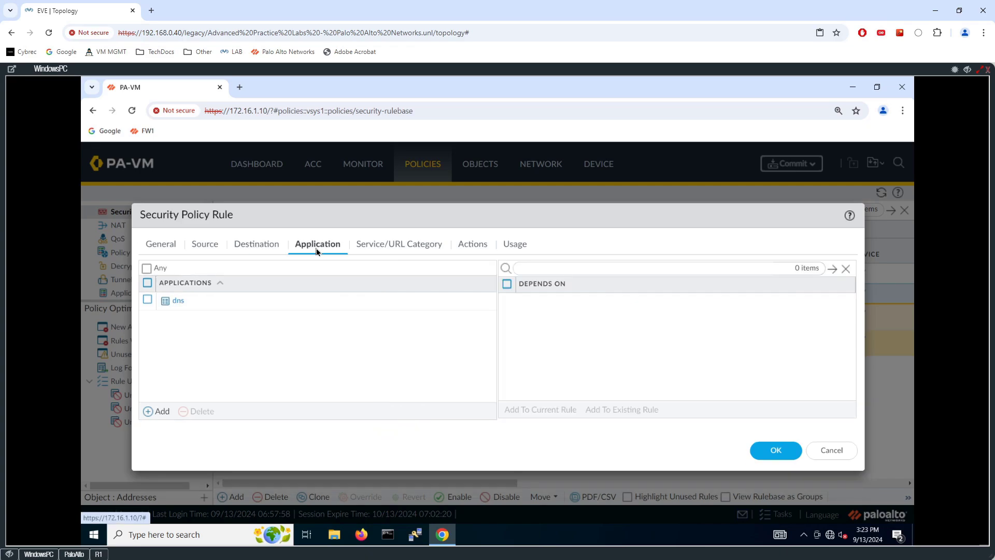
click(147, 300)
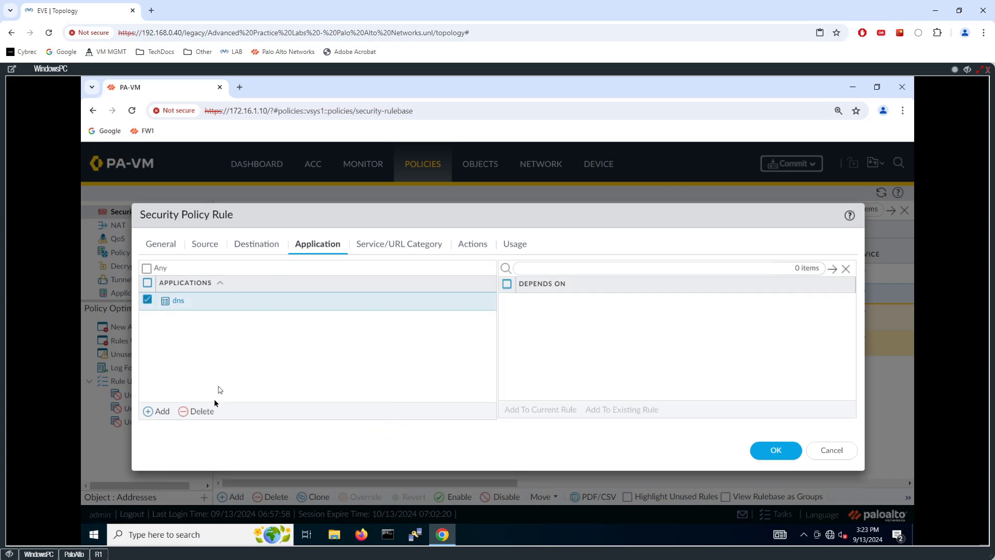
click(185, 410)
click(161, 411)
text(w)
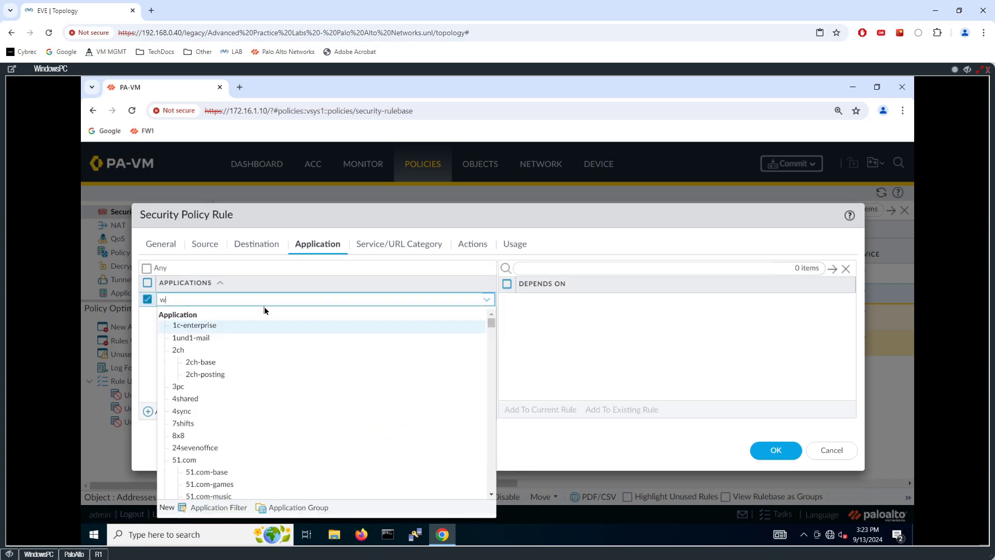
text(eb-brows)
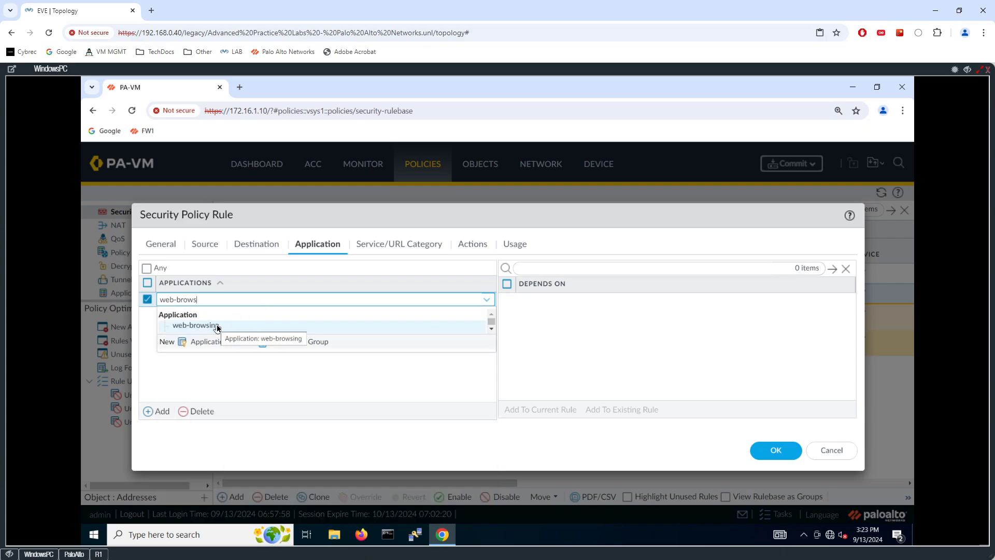
click(217, 326)
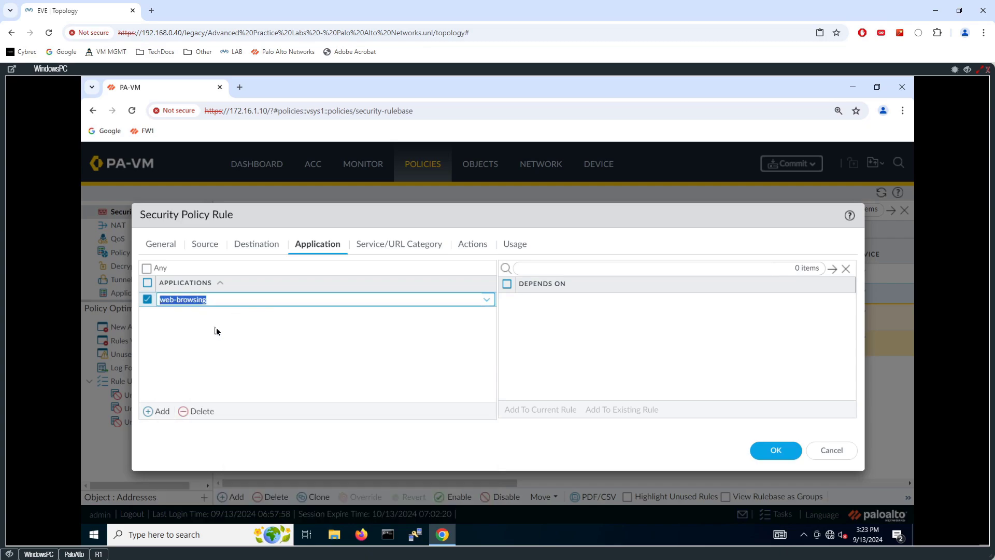
- Add ssl as a second application, keeping the service at application-default
click(162, 412)
text(ssl)
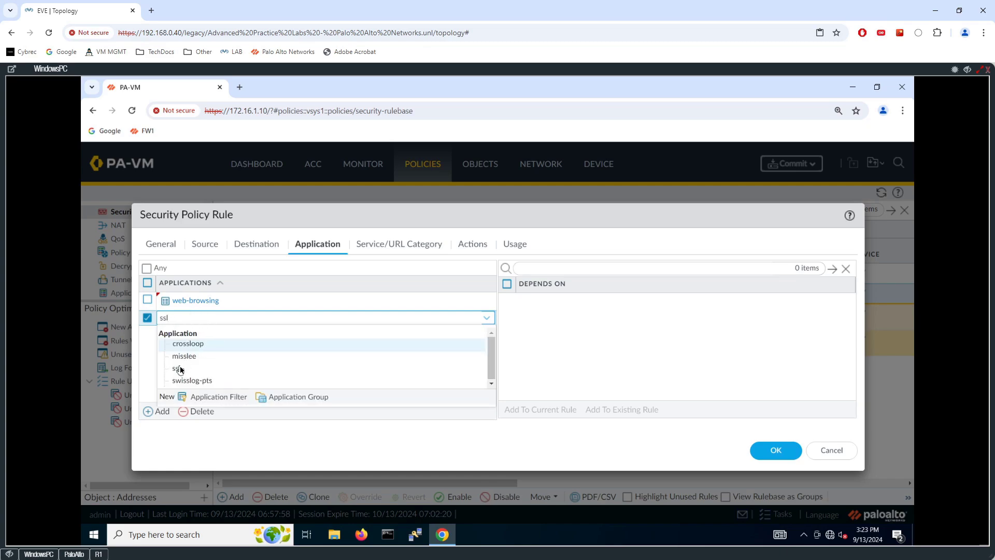
click(177, 368)
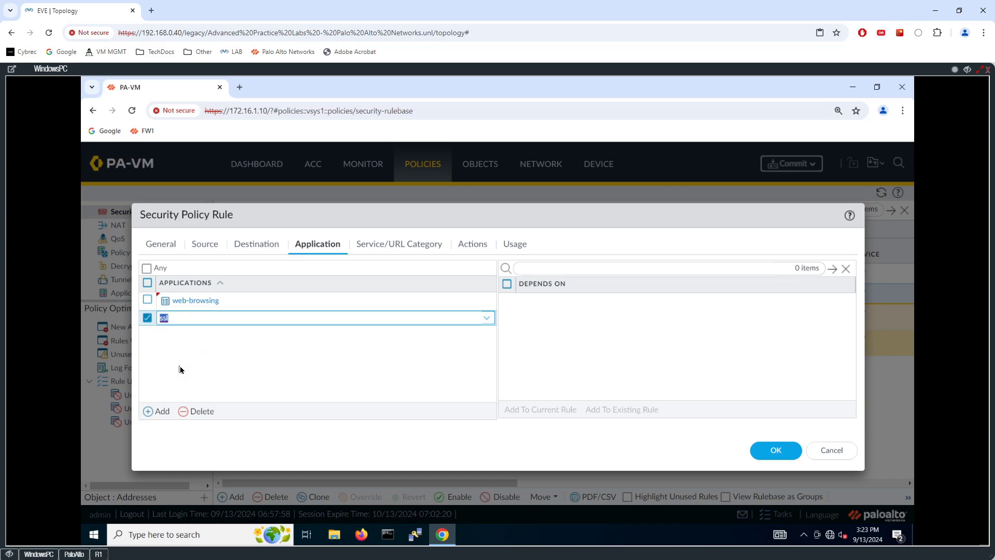
click(239, 377)
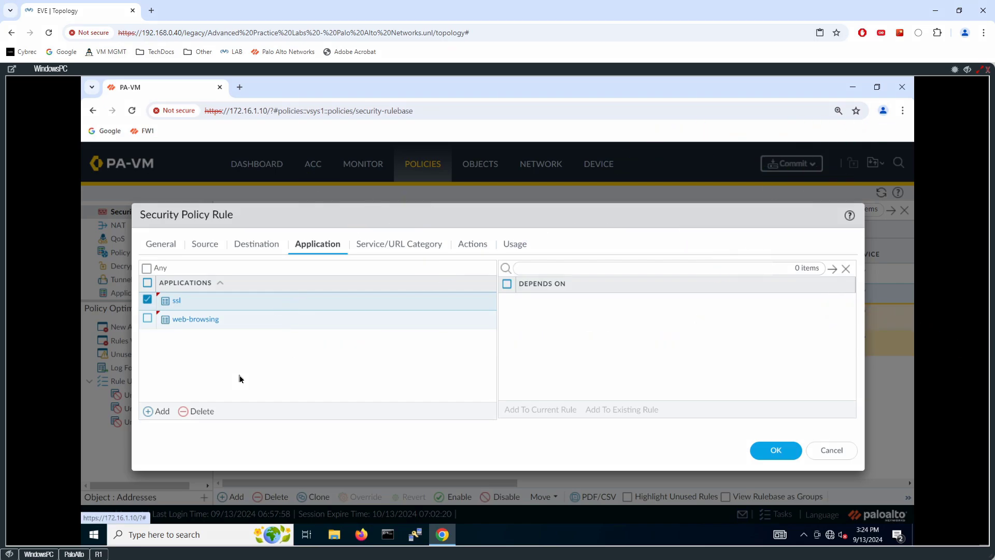
drag(224, 330, 235, 349)
mouse_move(229, 348)
mouse_down()
mouse_move(242, 340)
mouse_move(261, 360)
mouse_up()
drag(256, 354, 287, 353)
mouse_move(204, 290)
mouse_down()
mouse_move(196, 300)
mouse_move(218, 285)
mouse_move(244, 288)
mouse_up()
drag(238, 282, 258, 275)
mouse_move(253, 275)
mouse_down()
mouse_move(253, 289)
mouse_move(269, 275)
mouse_up()
drag(264, 276, 271, 288)
drag(272, 275, 279, 289)
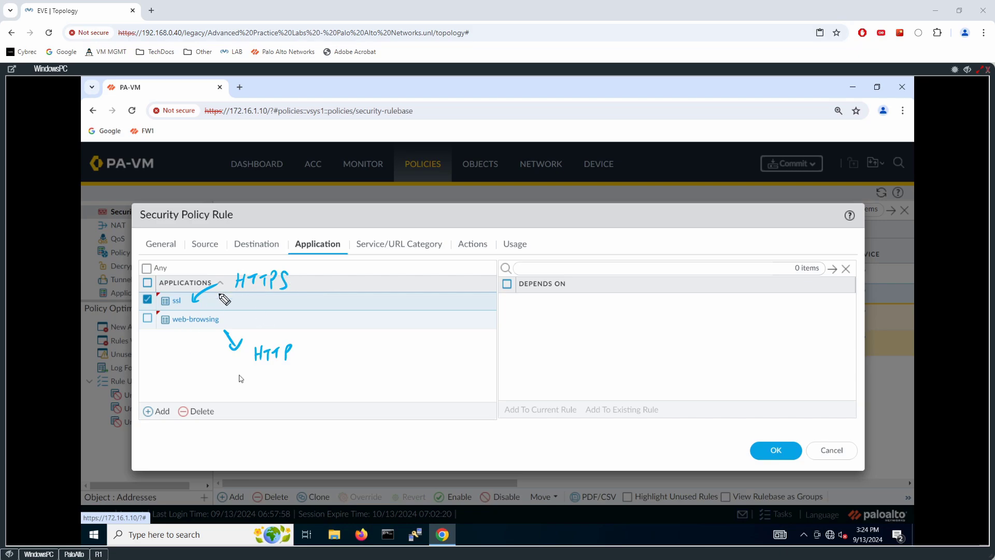
key(Escape)
click(385, 248)
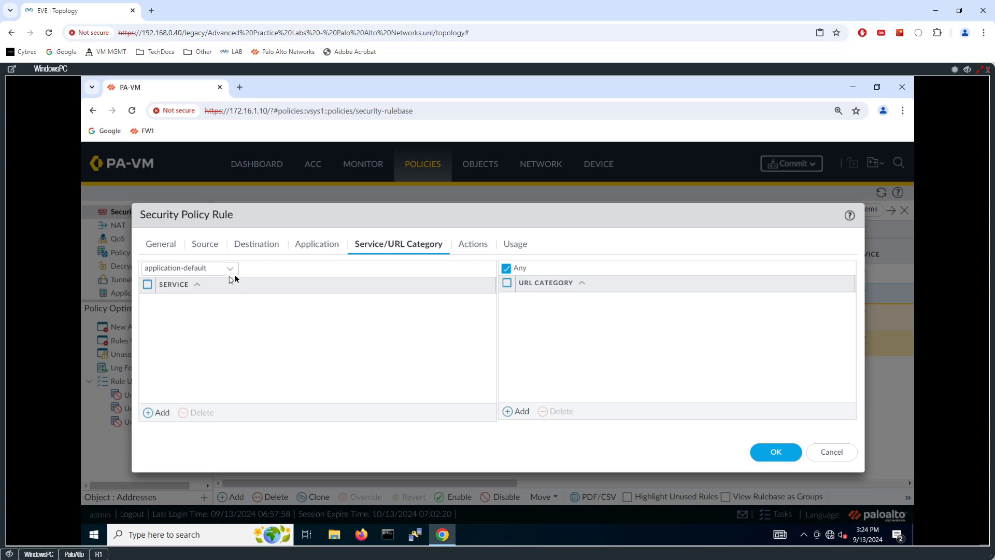
- Confirm the rule's Allow action and save the INOUT-WEB rule with OK
click(483, 246)
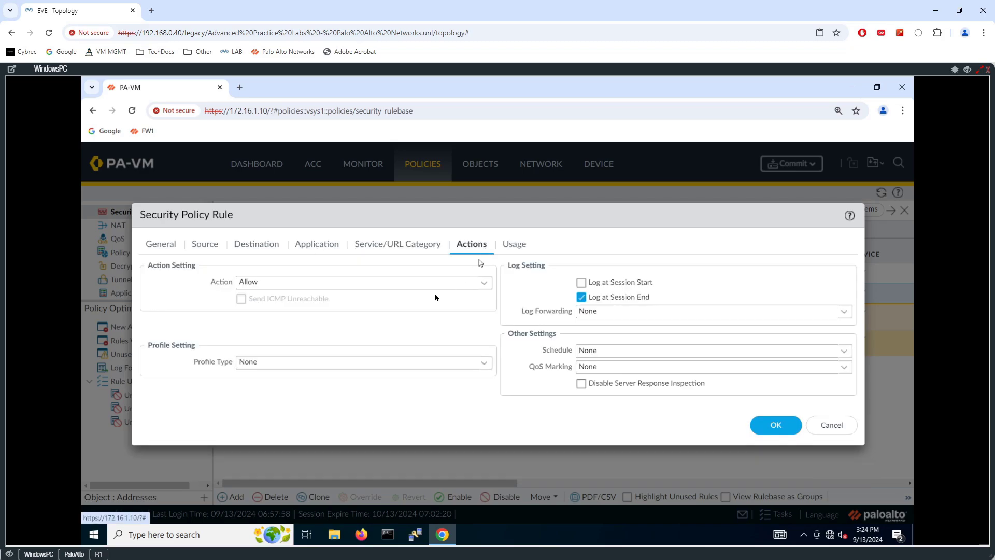
click(519, 244)
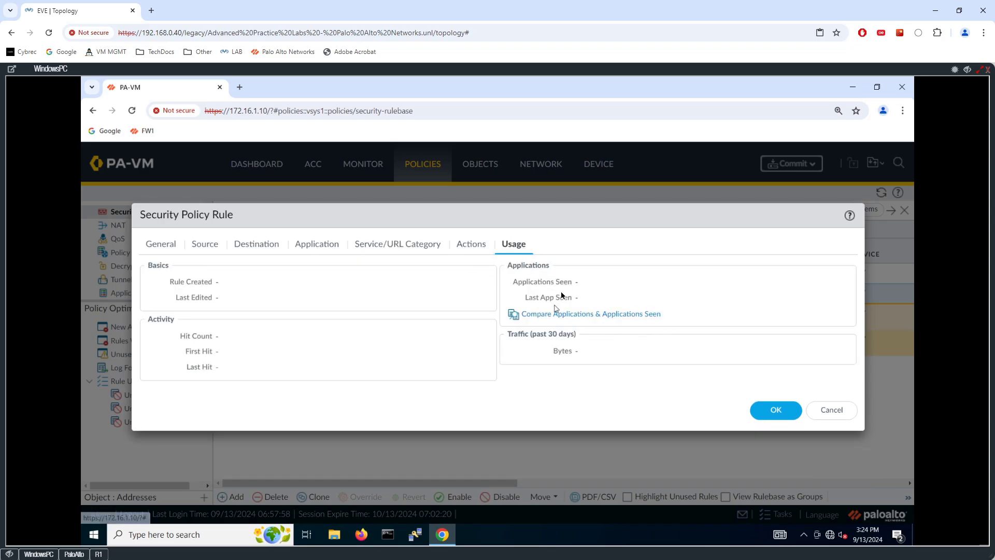
click(462, 246)
click(757, 424)
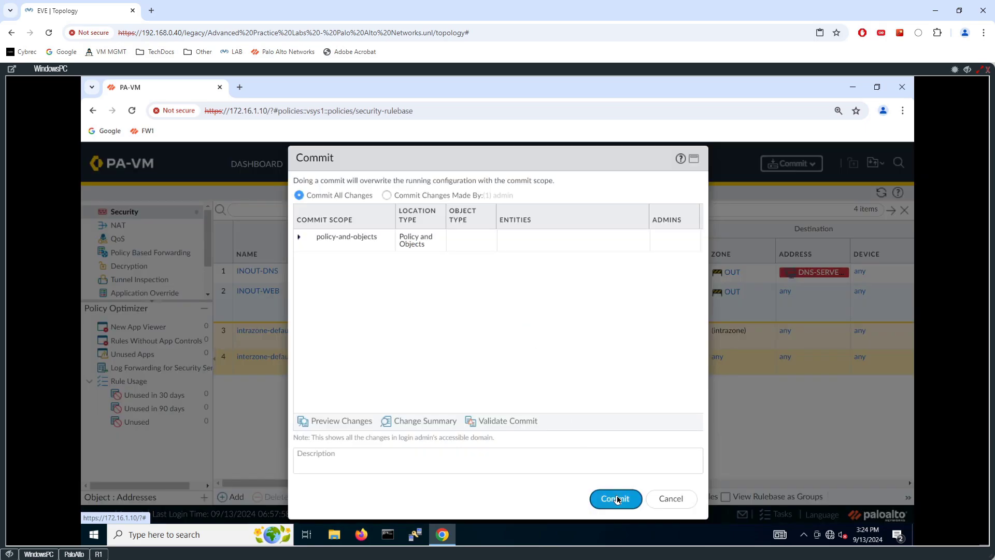
- Commit the policy changes and minimise the WindowsPC console to reveal the topology
click(616, 493)
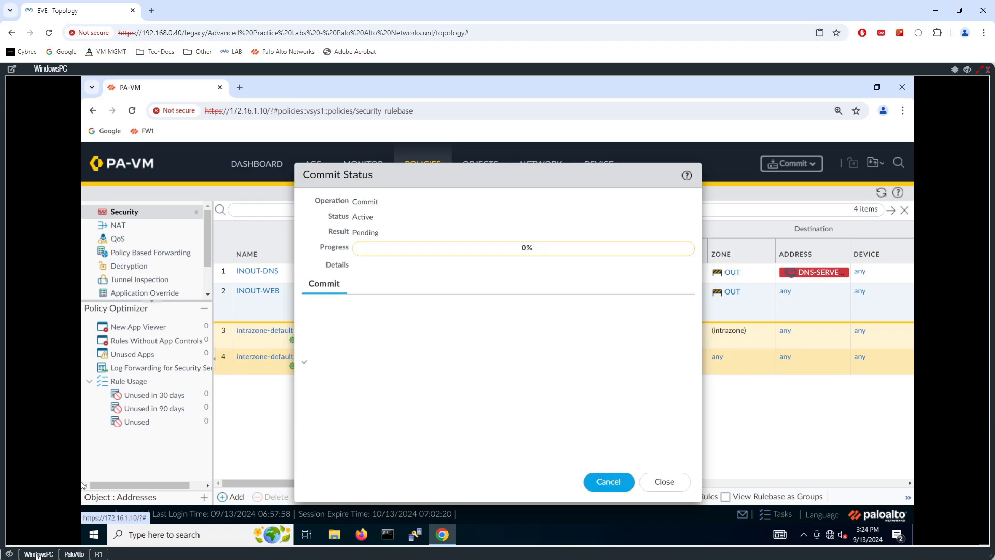
click(10, 554)
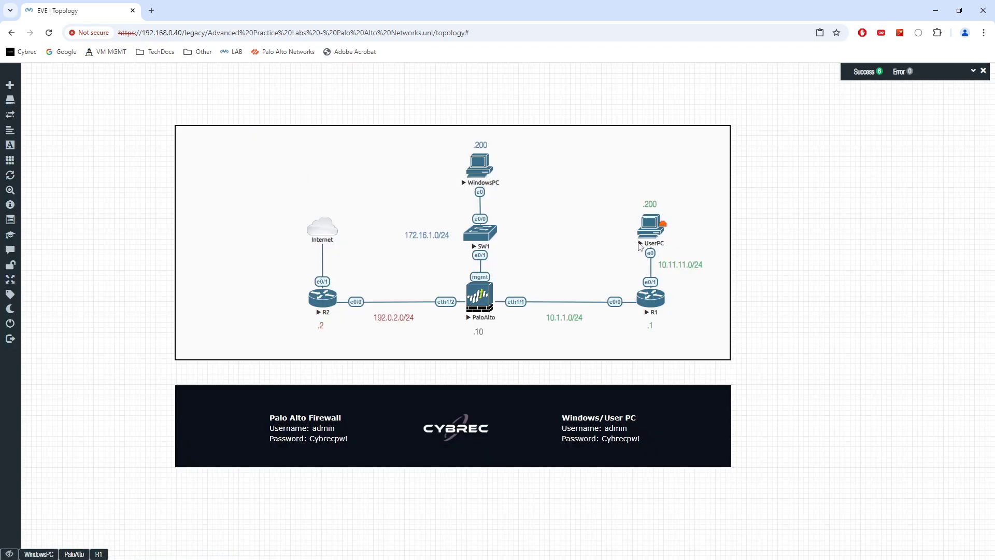
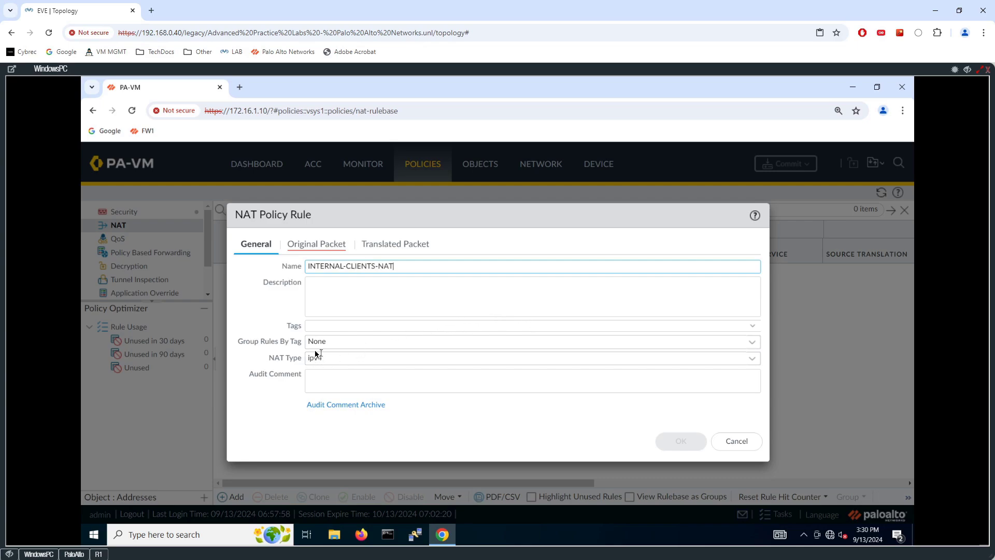
- Match the NAT rule on source zone IN, destination zone OUT and source address LAN1
click(309, 245)
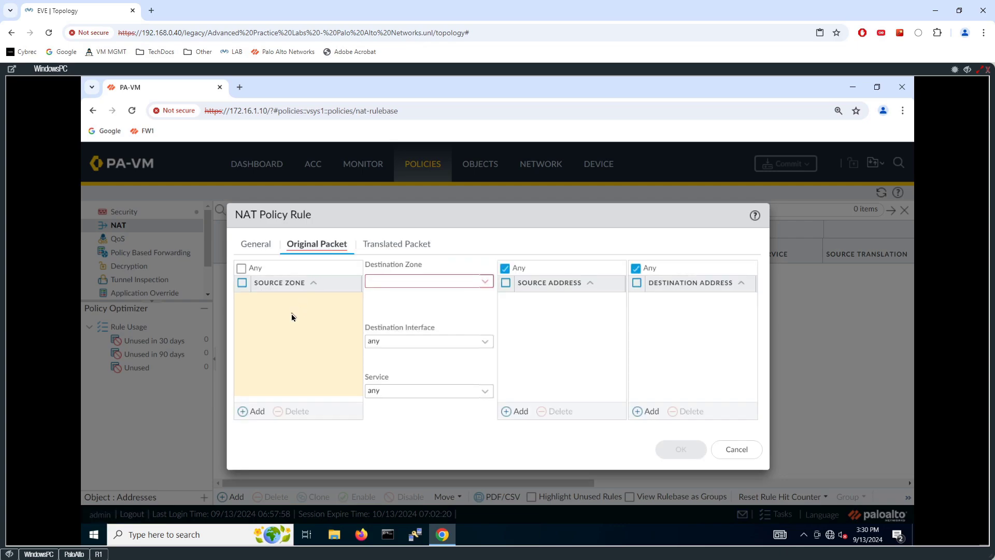
click(251, 411)
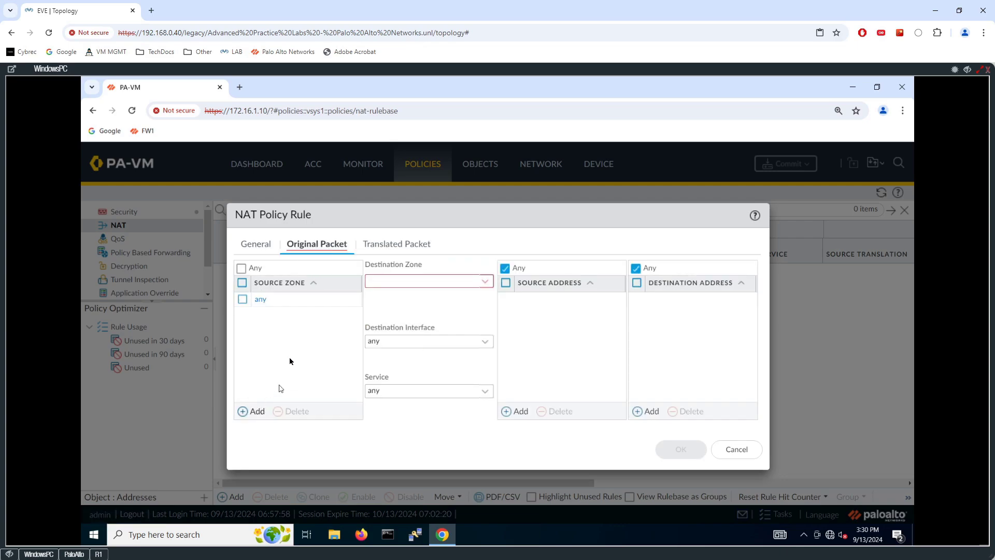
click(280, 318)
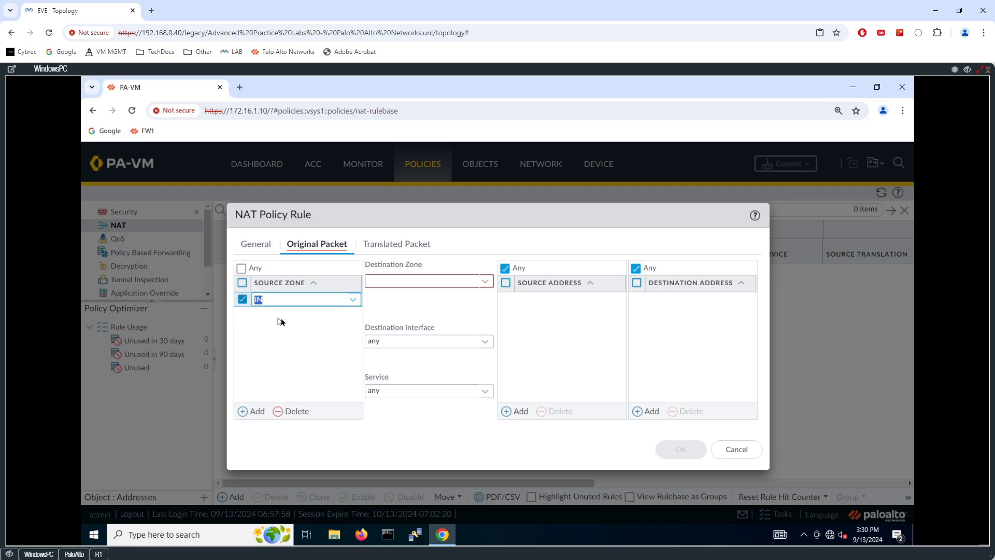
click(297, 366)
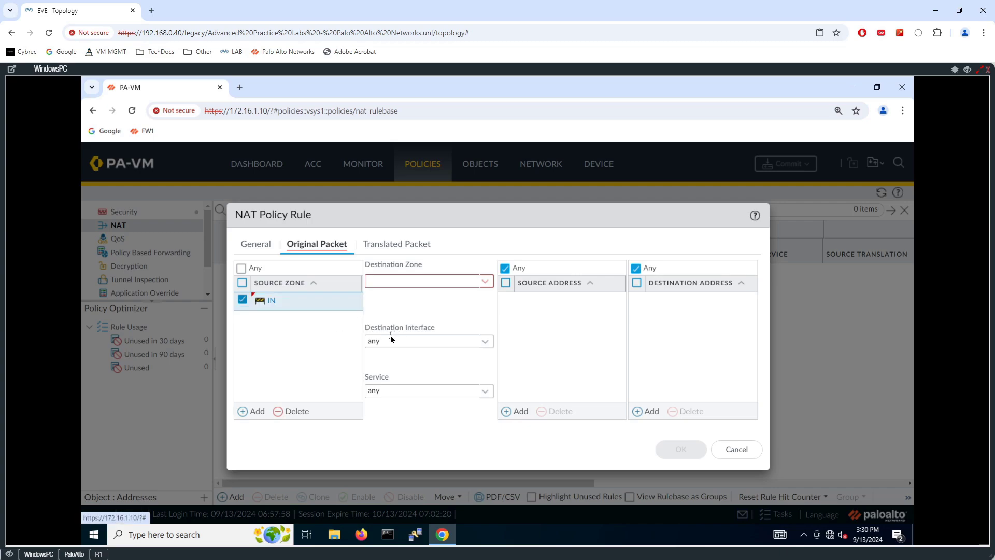
click(489, 284)
click(405, 314)
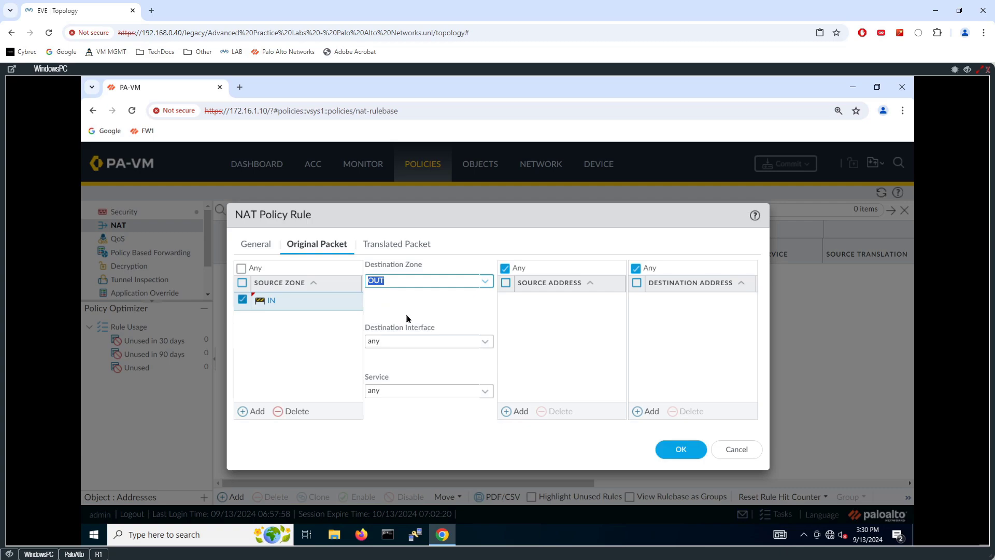
click(519, 411)
click(539, 338)
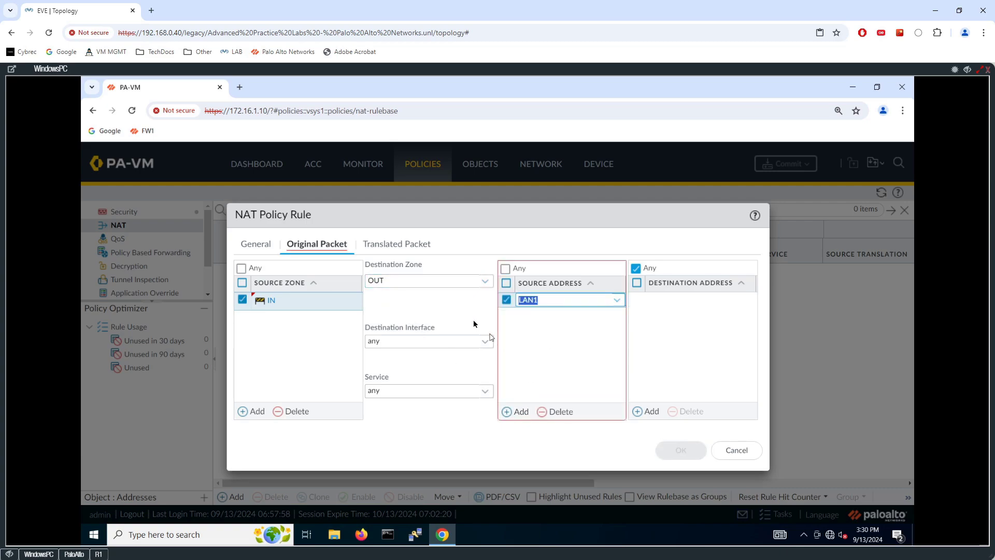
click(465, 311)
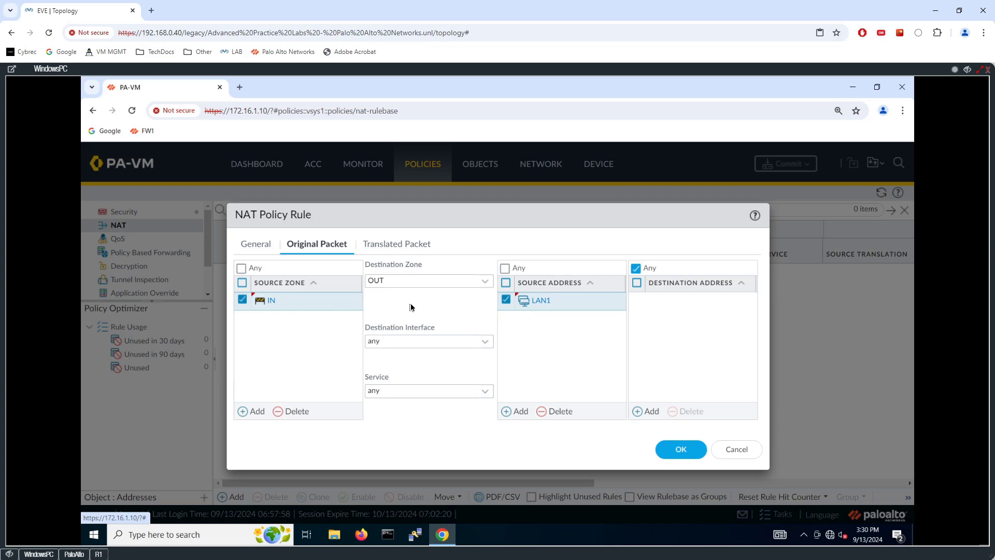
click(390, 244)
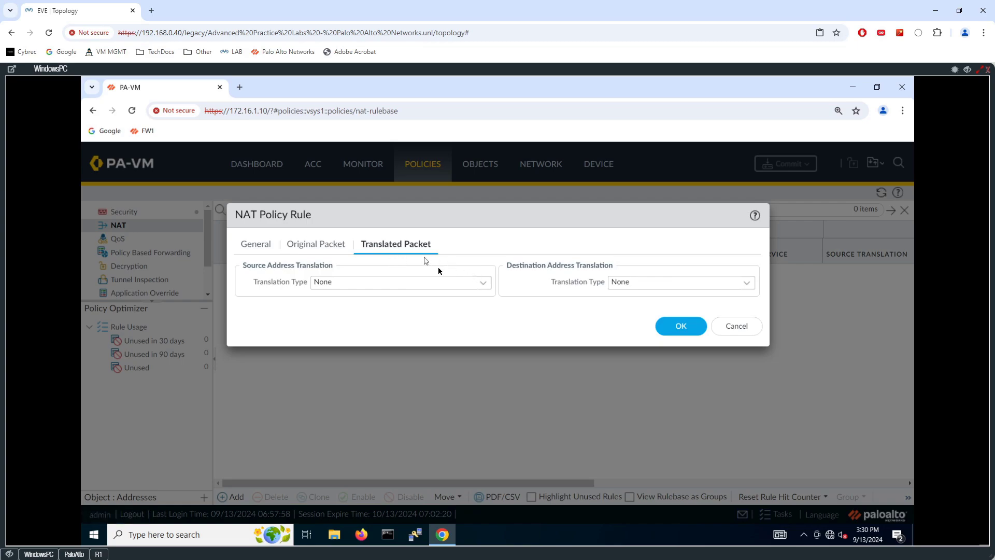
- Set source translation to Dynamic IP and remove the empty translated address rows, as no pool exists
click(485, 287)
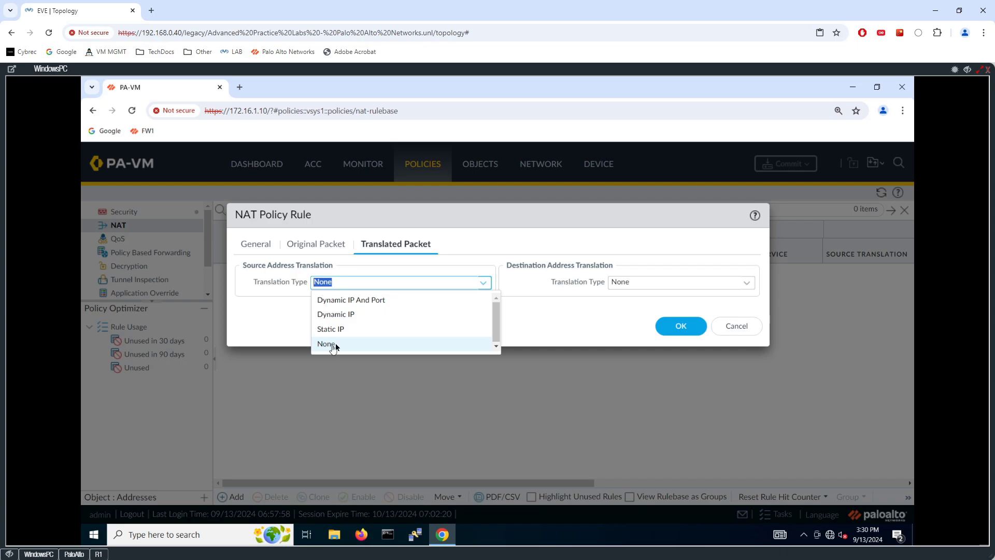
click(366, 315)
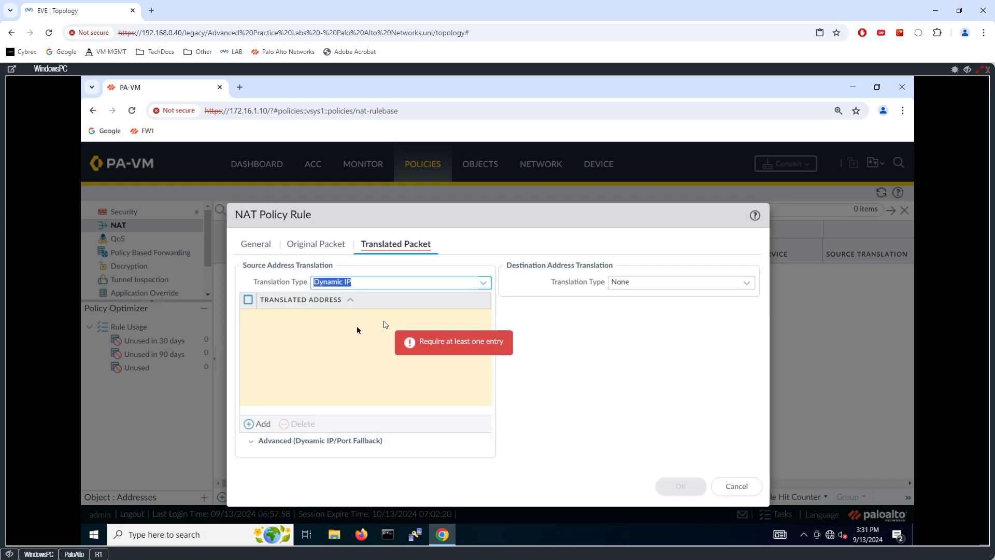
click(263, 425)
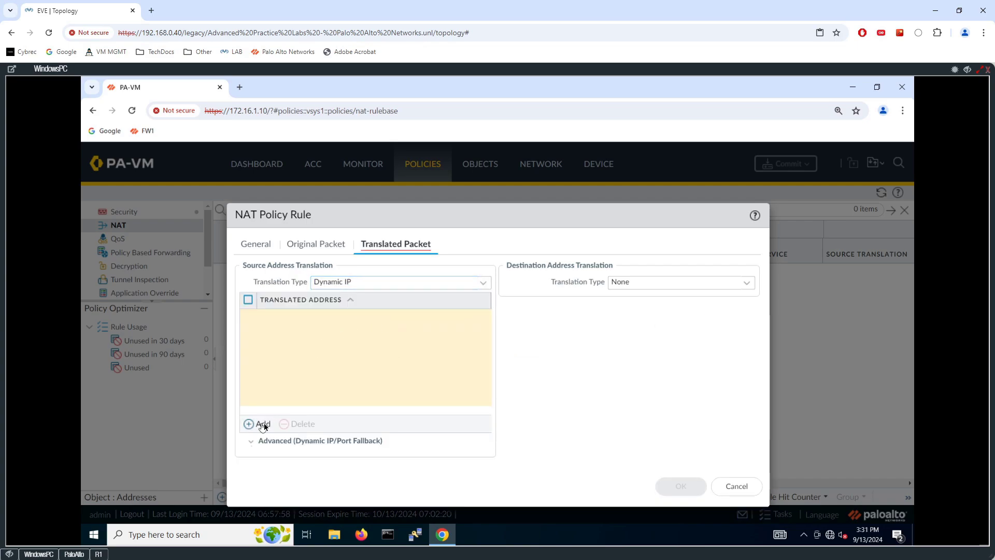
click(301, 462)
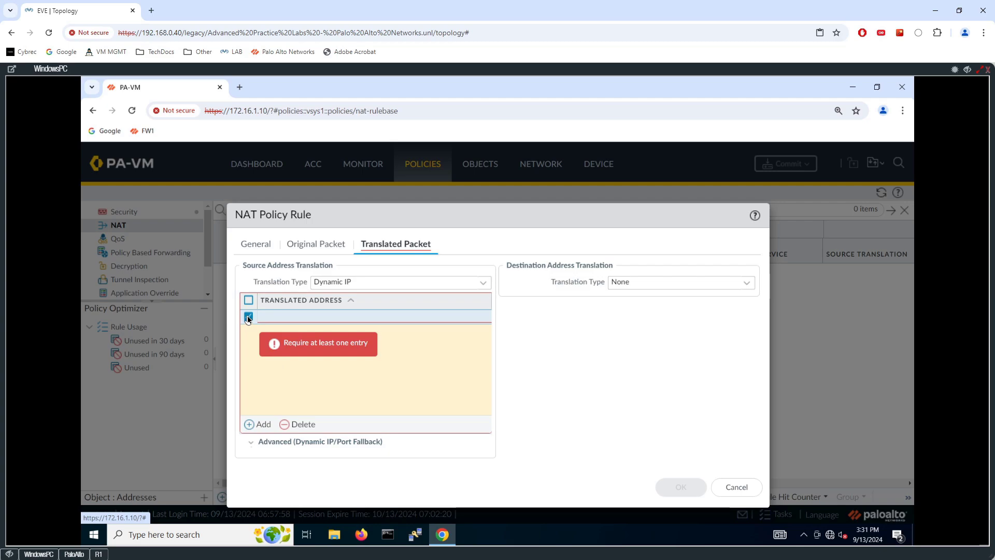
click(259, 422)
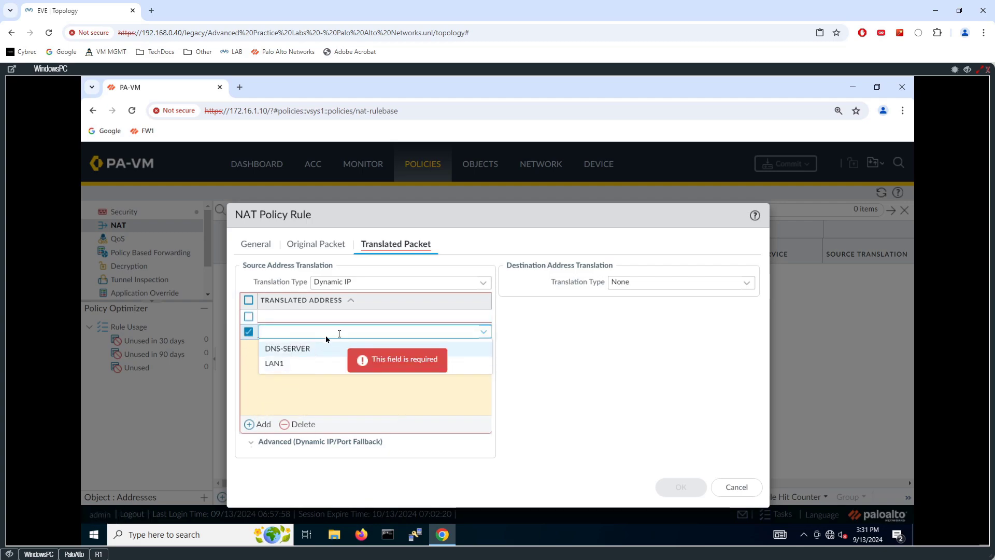
click(248, 332)
click(248, 332)
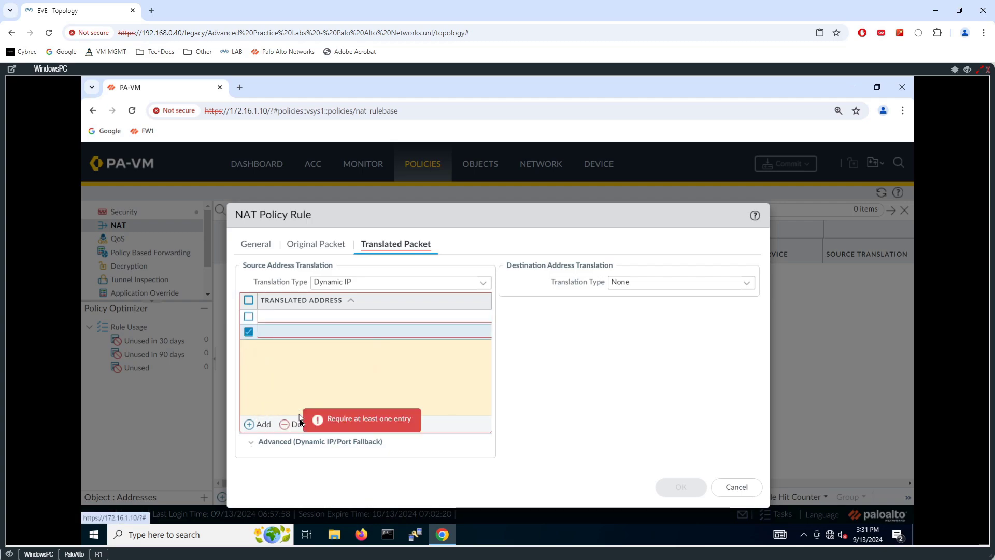
click(293, 425)
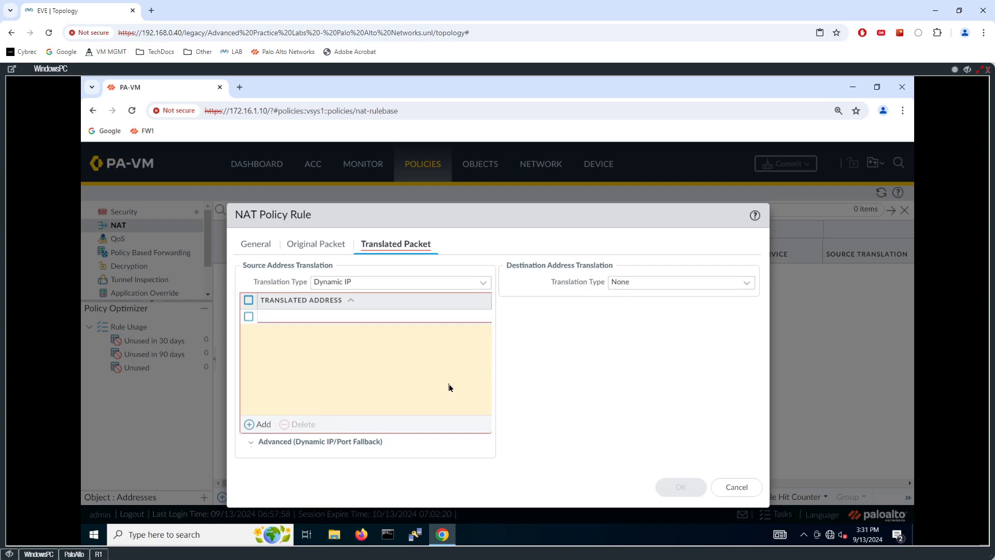
click(248, 318)
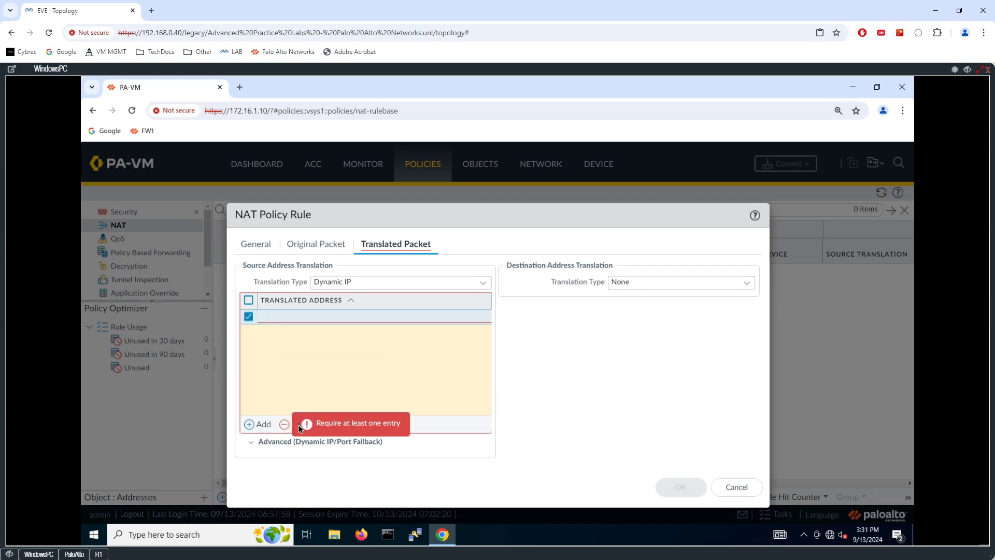
- Cancel the unfinished NAT rule and go to the Objects > Addresses list
click(736, 487)
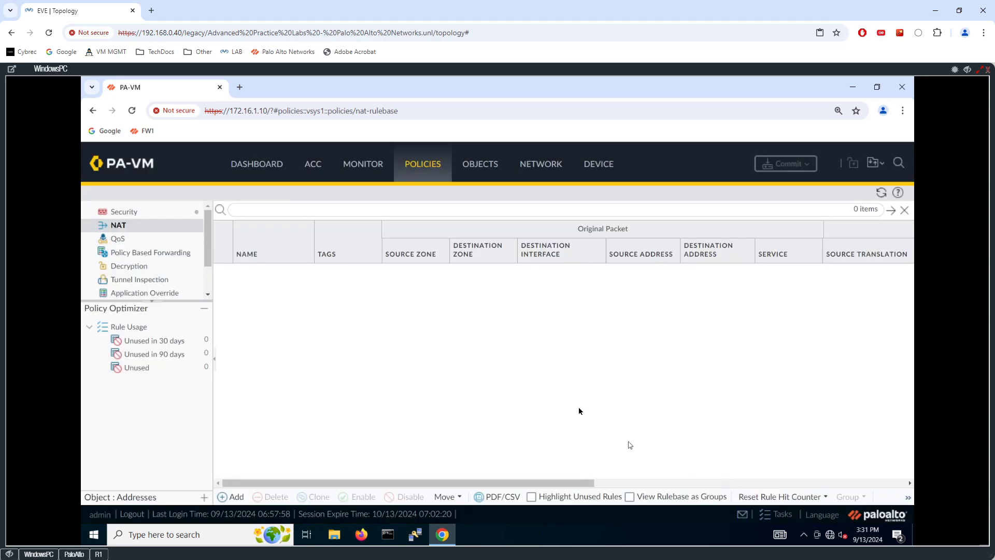
click(486, 170)
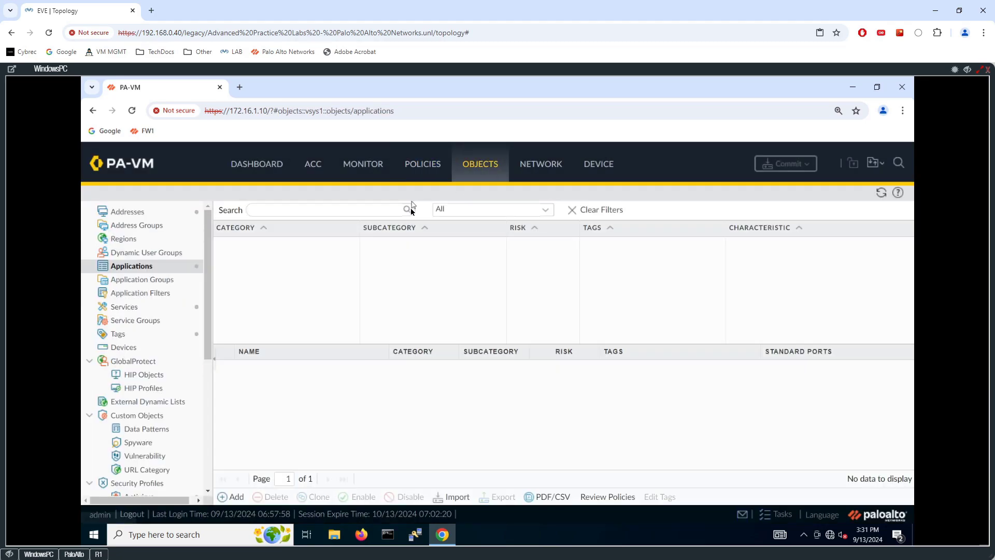
click(141, 214)
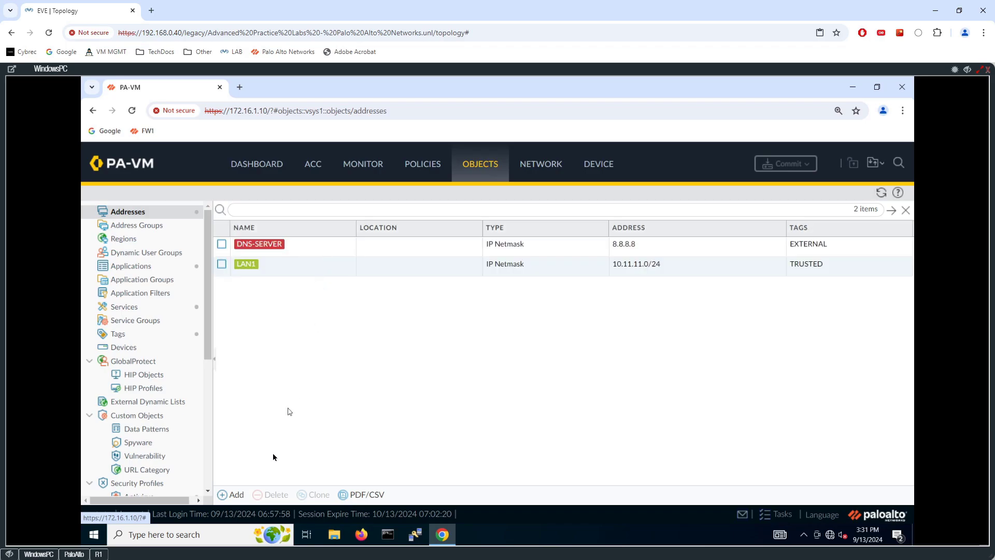
- Create address object NAT-POOL as IP range 192.0.2.41-192.0.2.45
click(238, 495)
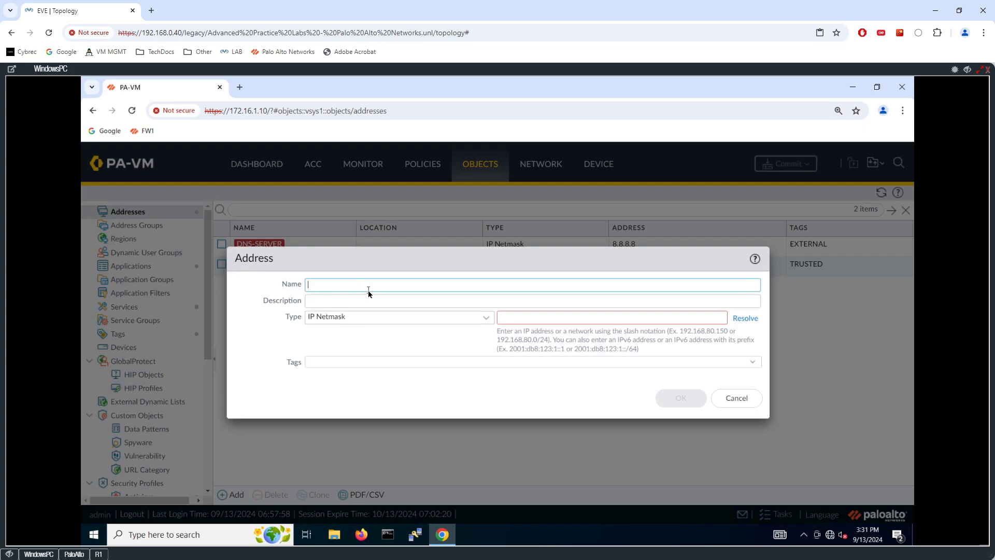
text(NAT-POOL)
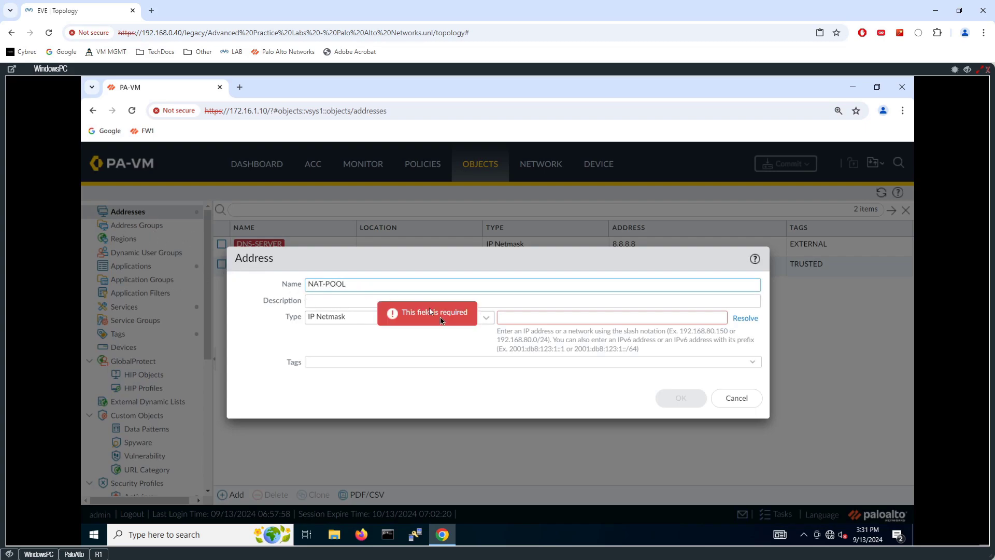
click(561, 319)
click(483, 319)
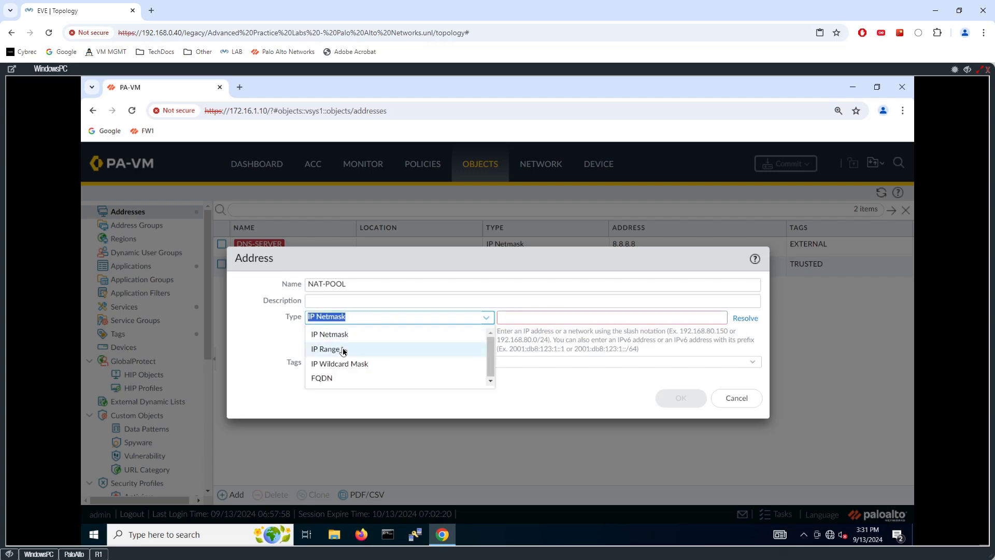
click(338, 348)
text(19)
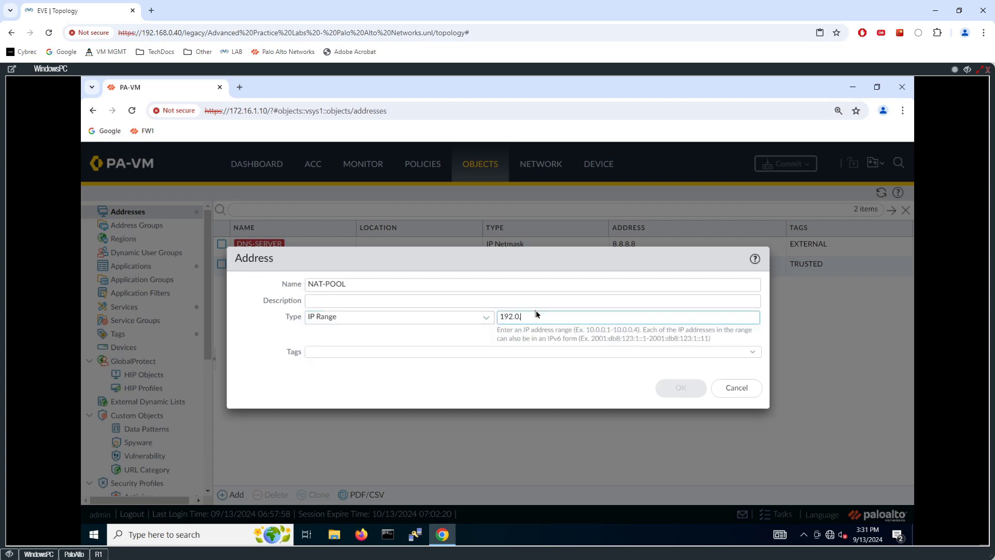
text(2.0.2.41-)
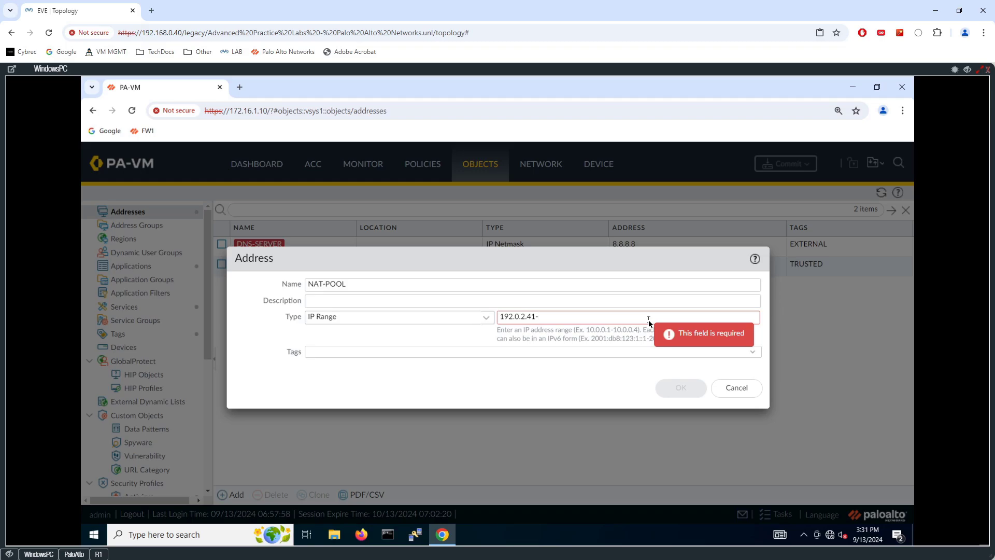
text(192.0.2.45)
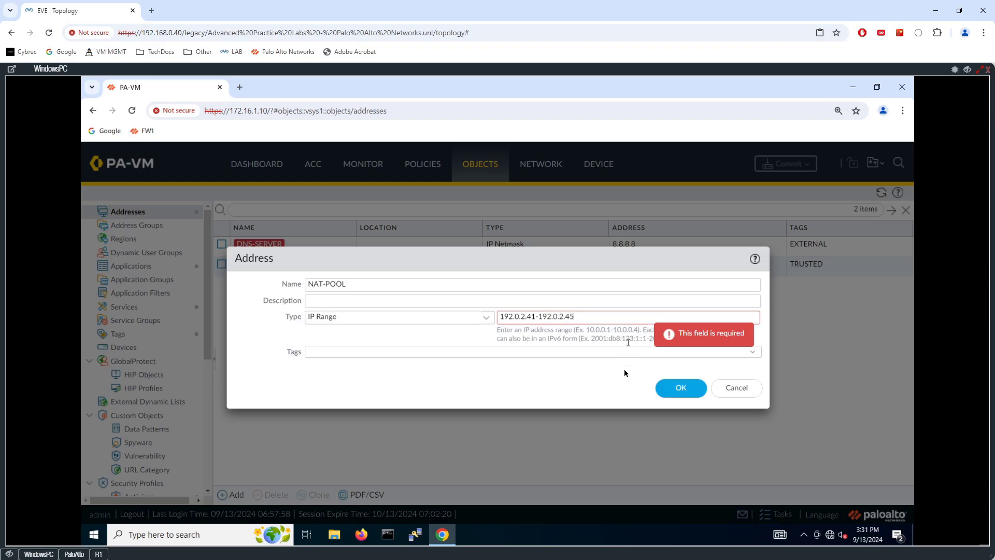
click(671, 388)
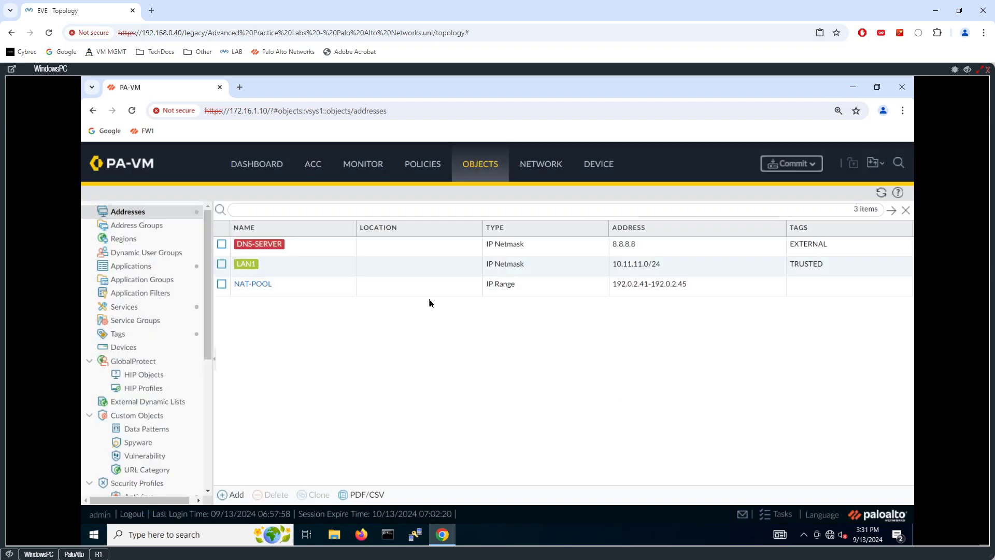
- Start a new NAT rule named INTERNAL-CLIENTS-NAT
click(428, 166)
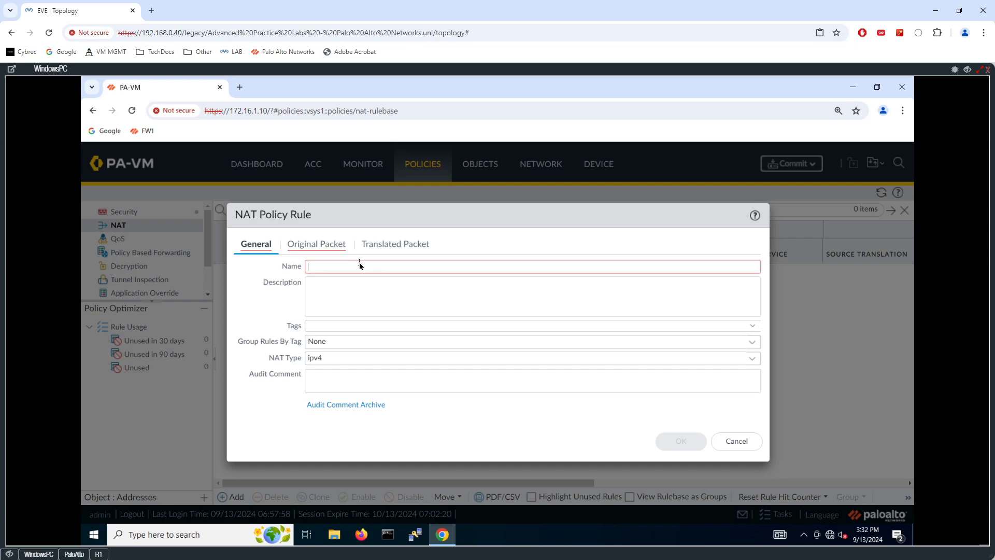
text(INSIDE)
key(BackSpace)
key(BackSpace)
key(BackSpace)
key(BackSpace)
text(TERNAL-CLOIENTS)
key(BackSpace)
key(BackSpace)
key(BackSpace)
key(BackSpace)
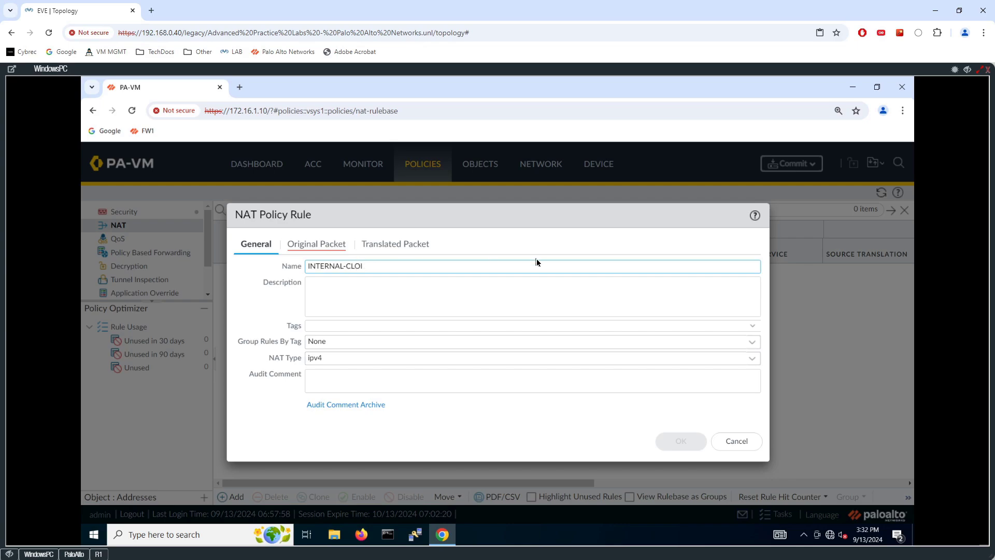
key(BackSpace)
text(IENTS-NAT)
- Match the rule on source zone IN, destination zone OUT and source address LAN1
click(316, 244)
click(251, 411)
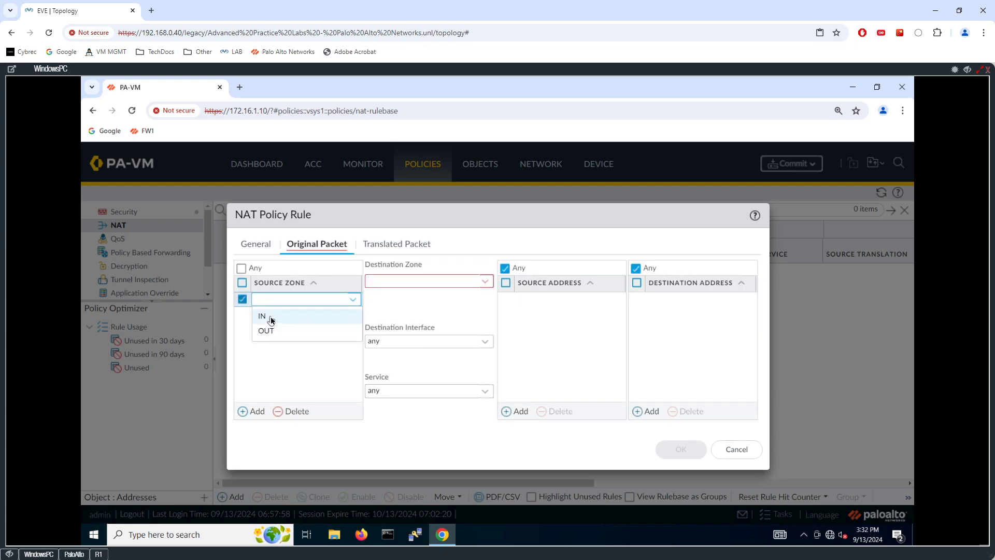
click(263, 316)
click(475, 282)
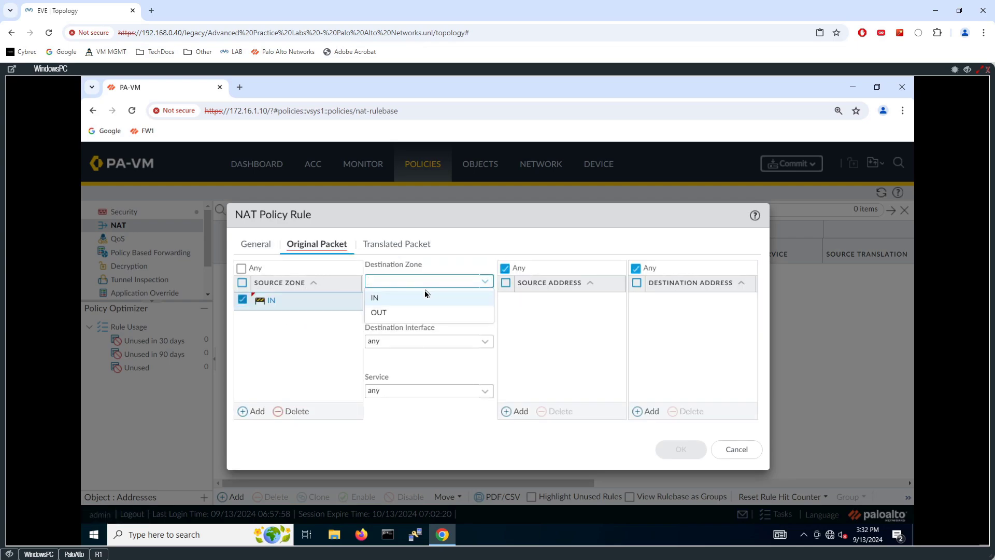
click(383, 314)
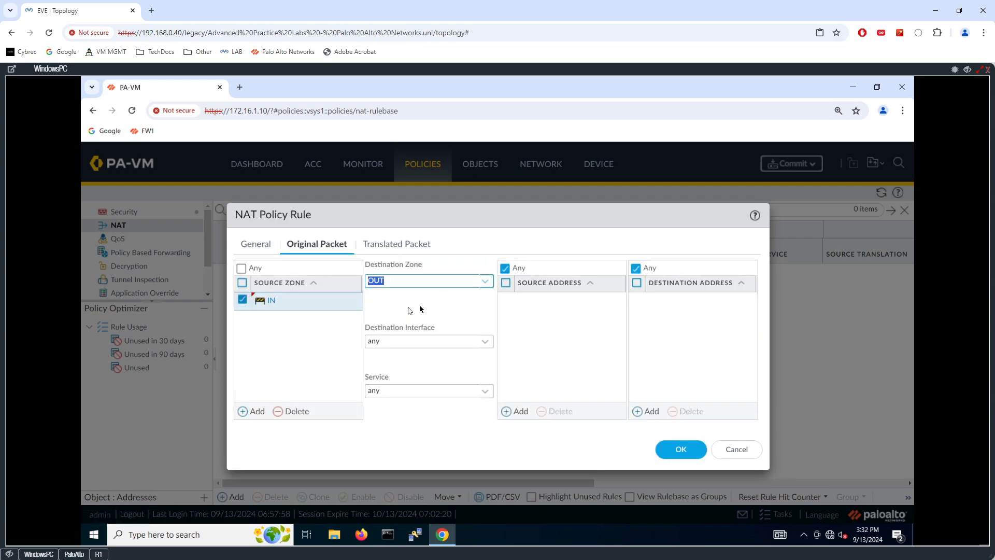
click(516, 411)
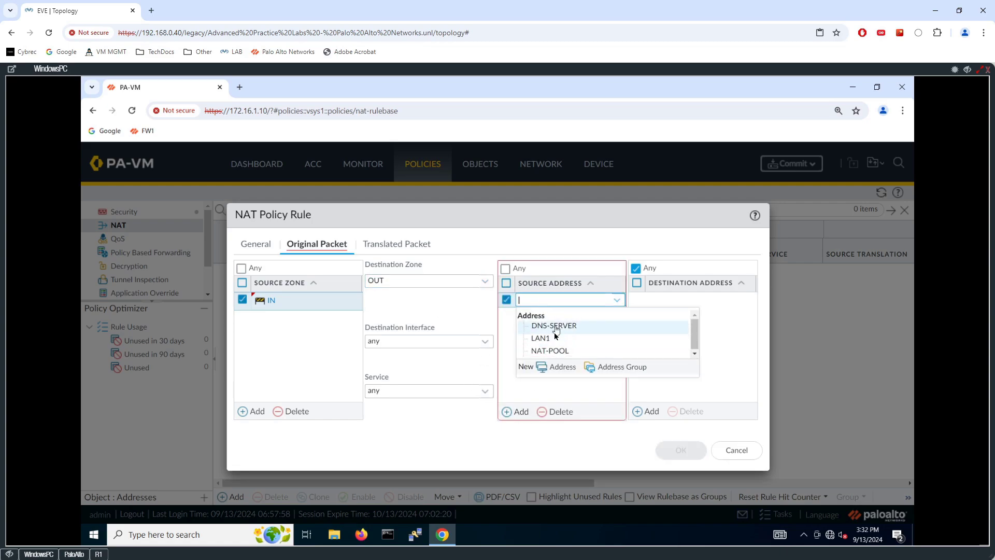
click(551, 338)
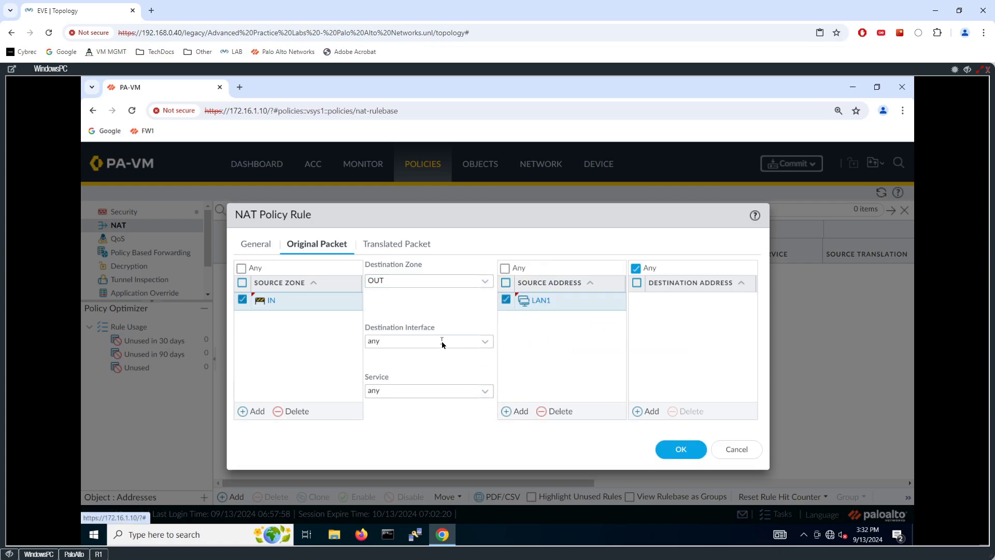
- Translate the source as Dynamic IP to NAT-POOL, save the rule, and review it in the rulebase
click(389, 244)
click(483, 282)
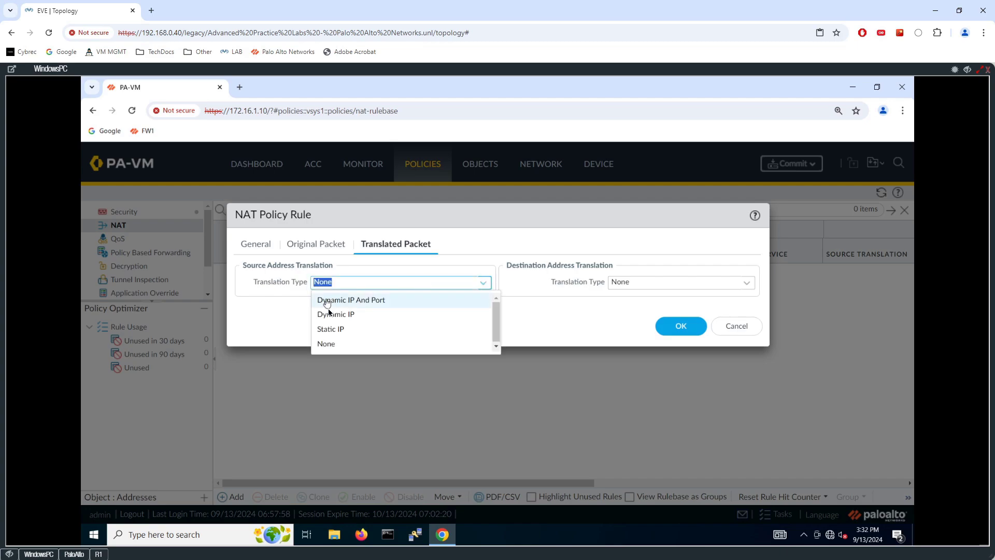
click(340, 313)
click(263, 425)
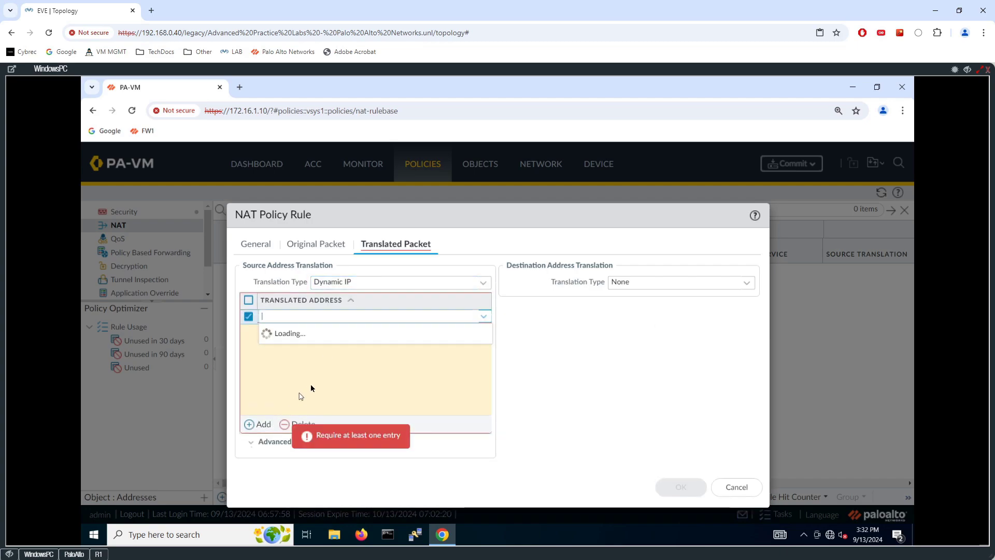
click(298, 364)
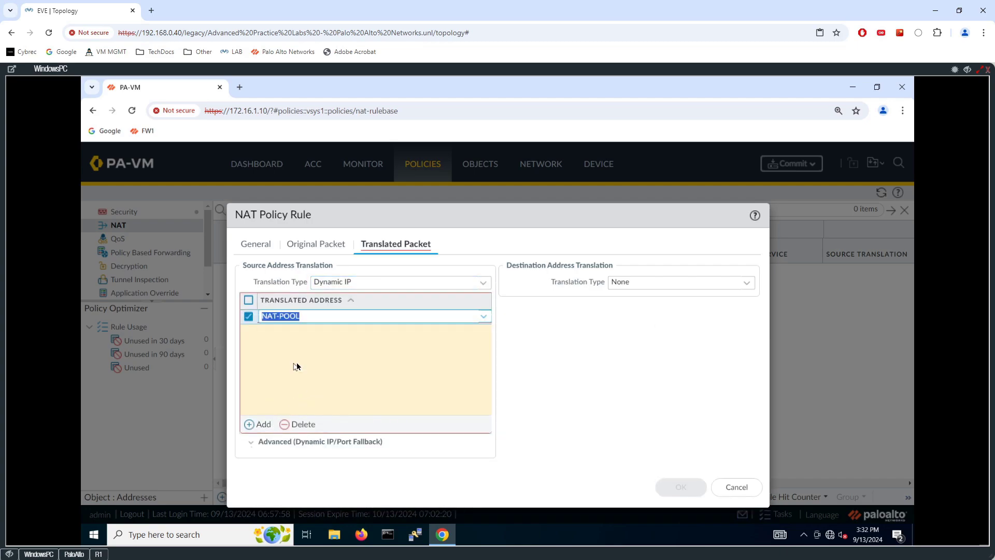
click(377, 475)
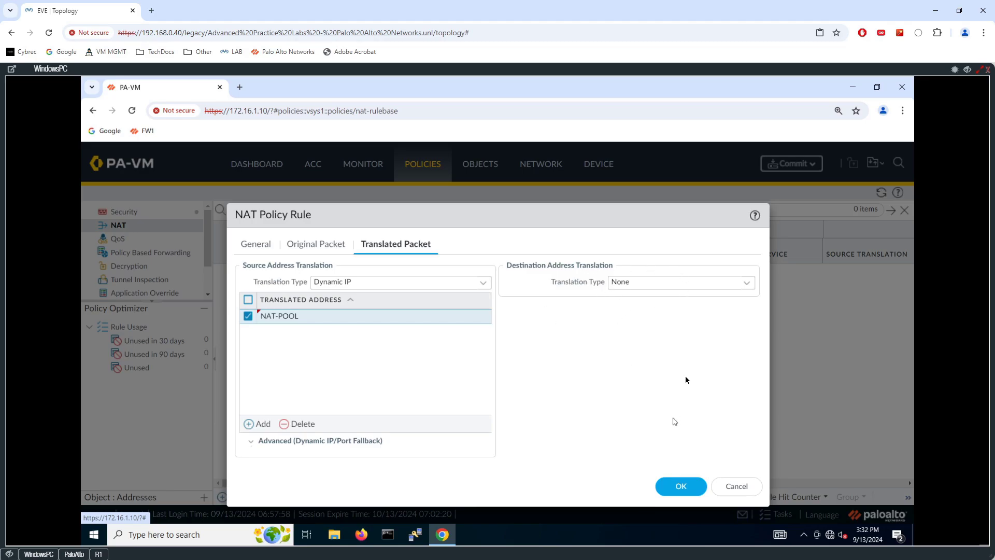
click(679, 484)
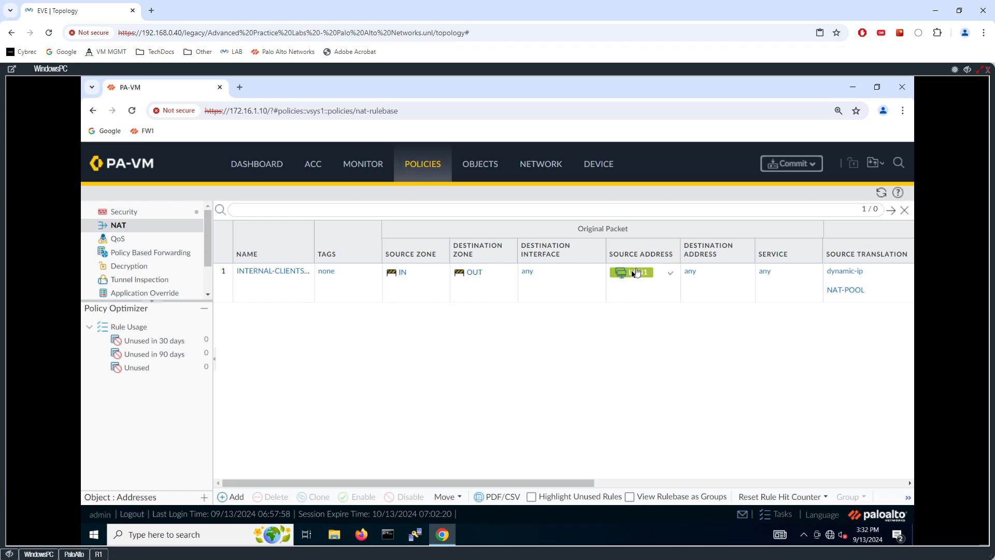
drag(561, 482, 711, 482)
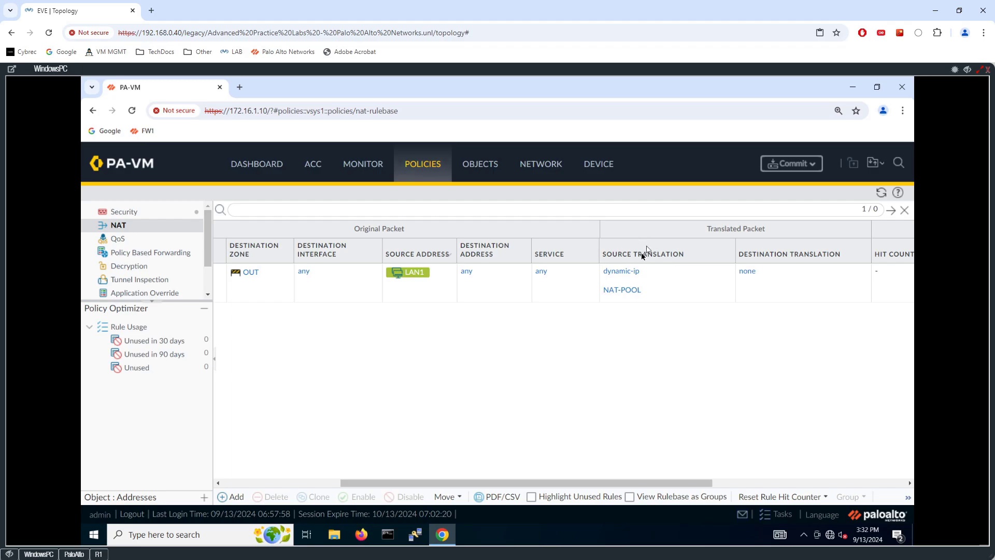
scroll(633, 273, right, 1)
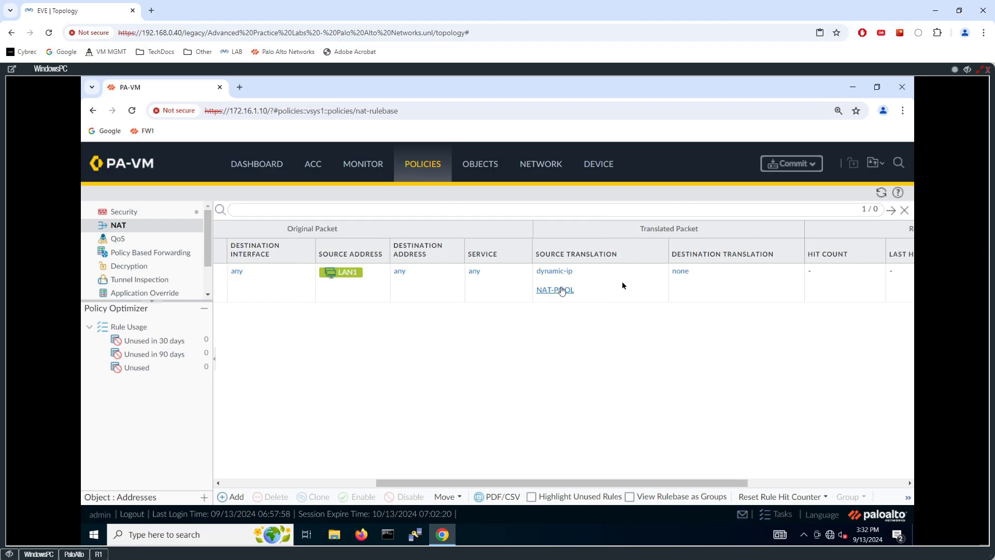
- Commit the NAT changes to the PA-VM and hide the firewall console to show the topology
click(787, 164)
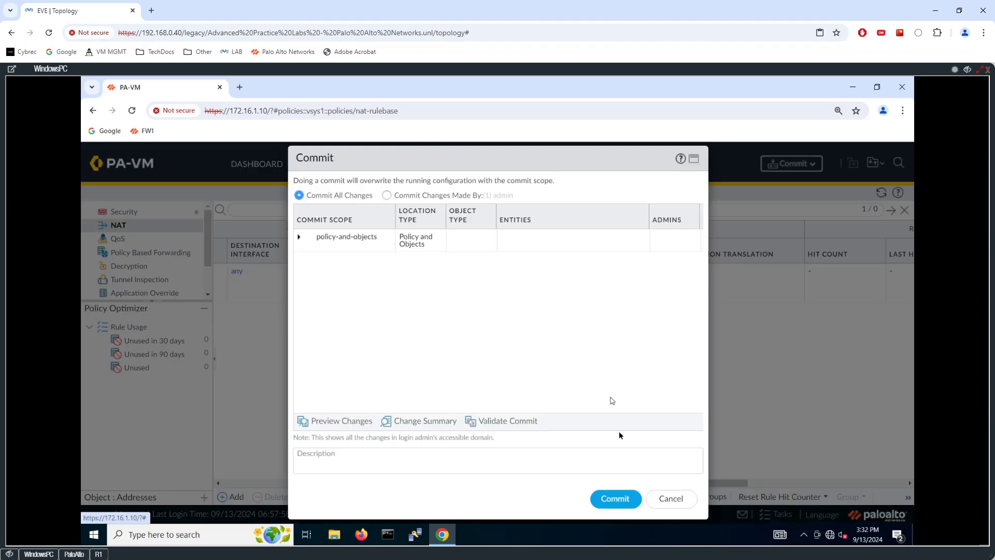
click(615, 499)
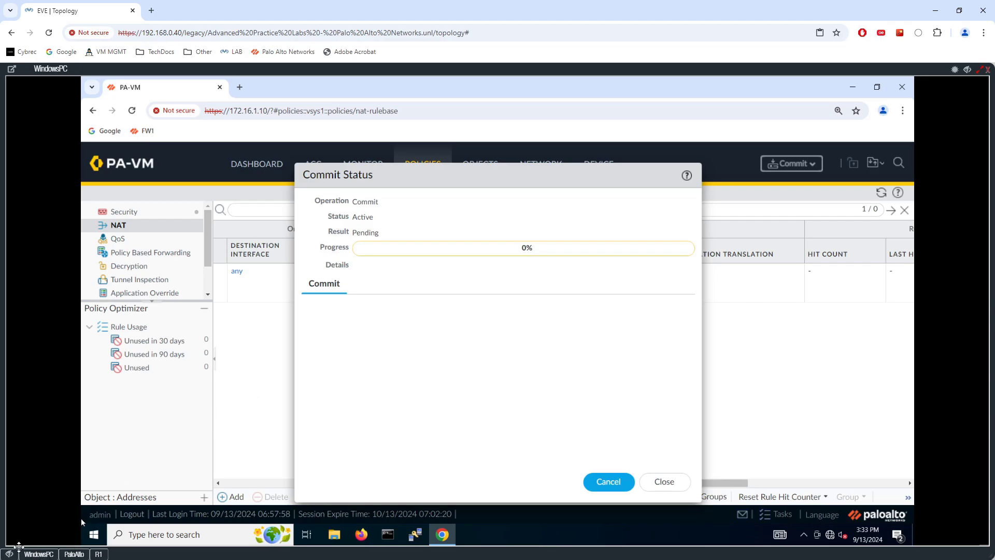
click(10, 554)
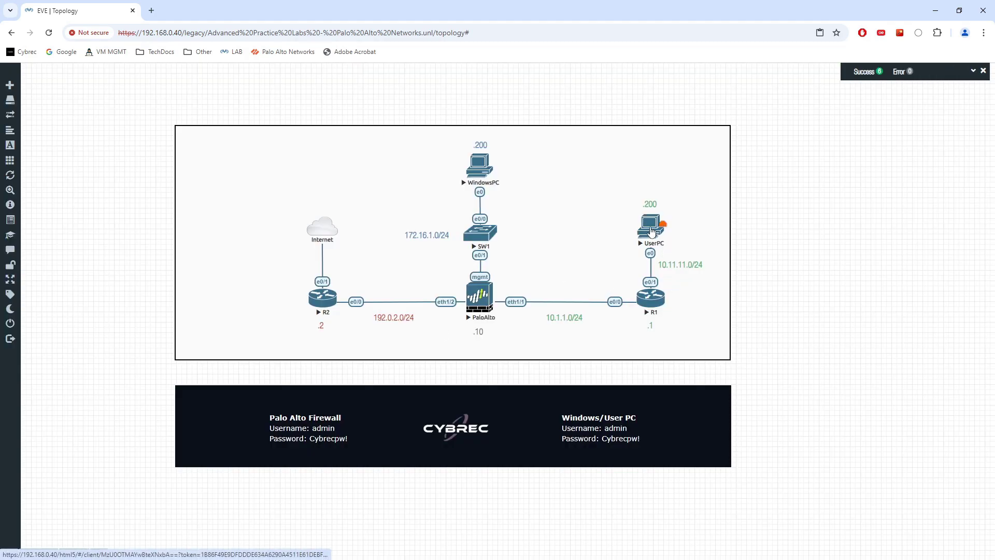
- Run ipconfig on UserPC to confirm address 10.11.11.200 with gateway 10.11.11.1
click(647, 228)
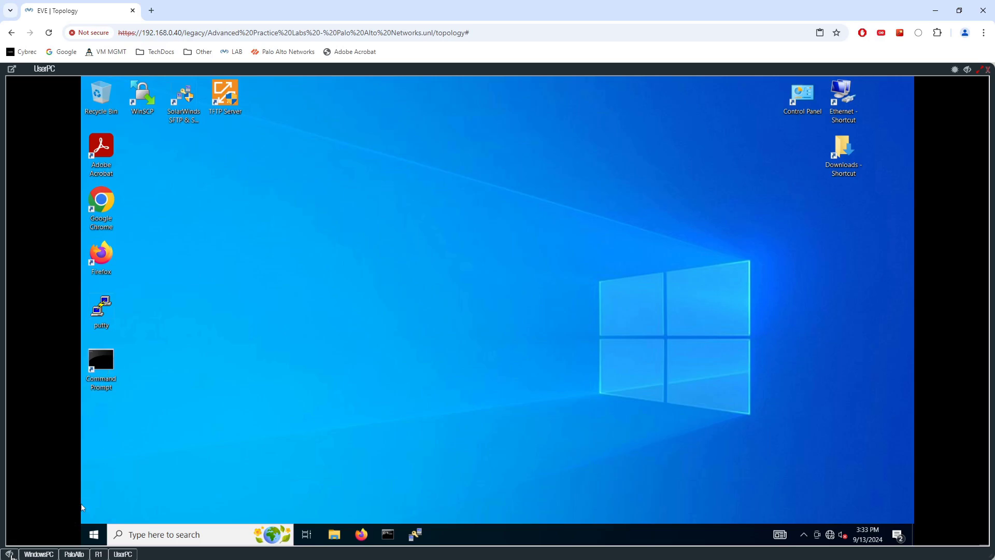
click(9, 554)
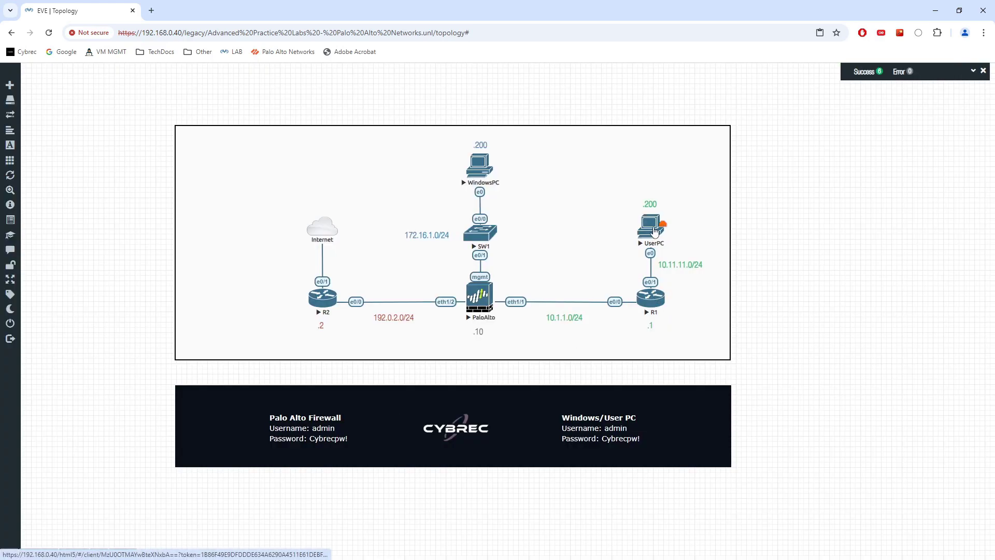
mouse_move(24, 554)
click(120, 554)
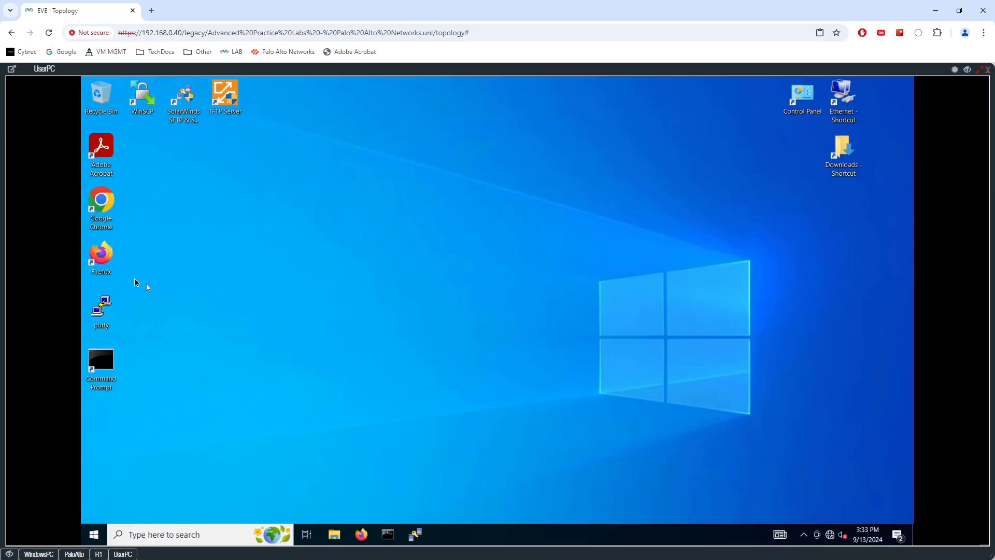
double_click(101, 363)
text(ipconfig)
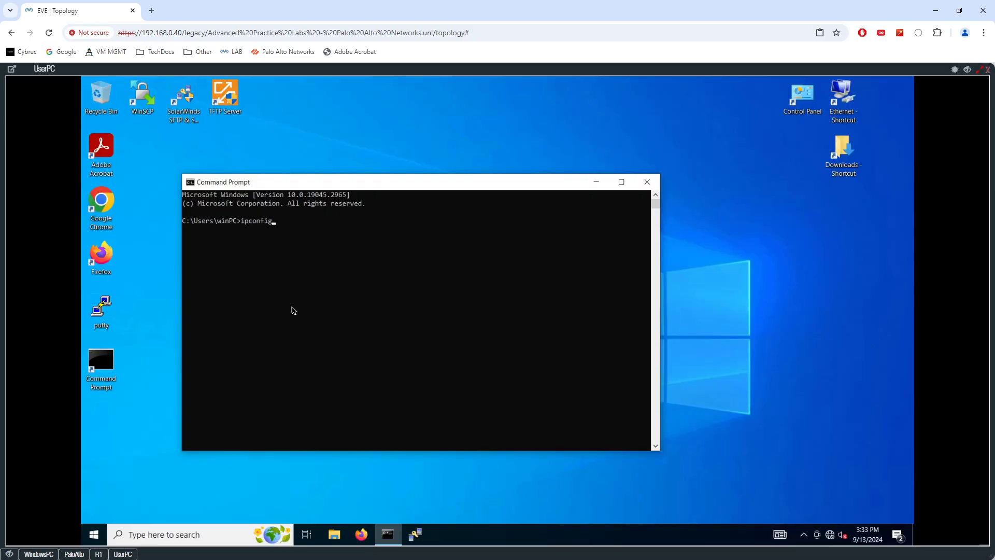
key(Return)
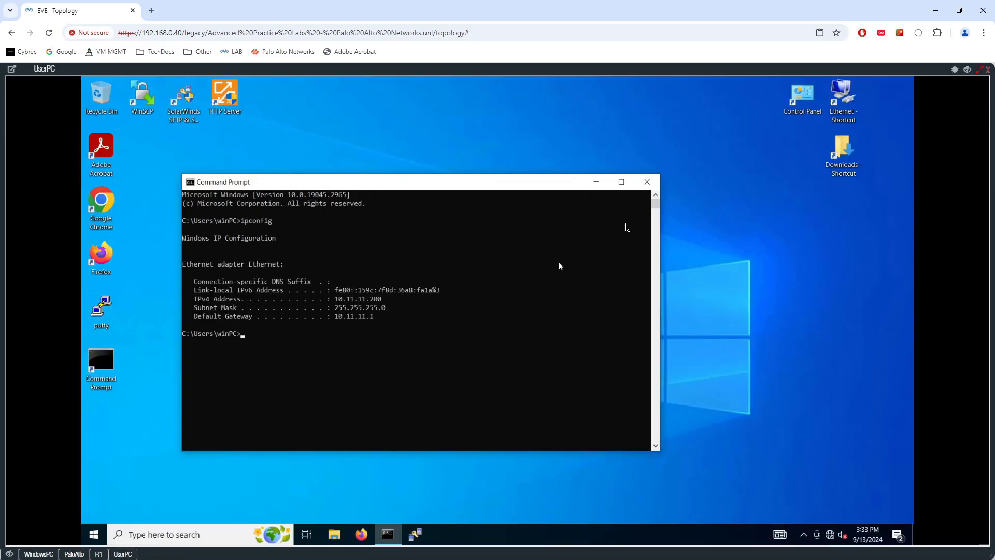
click(648, 182)
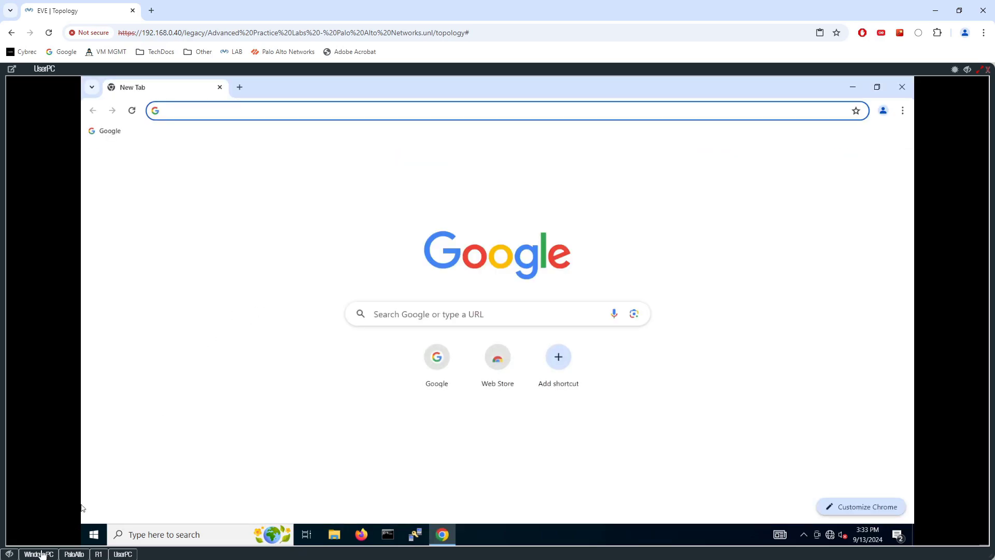
- Dismiss the commit report, then load cybrec.com in Chrome on UserPC
click(39, 554)
click(661, 482)
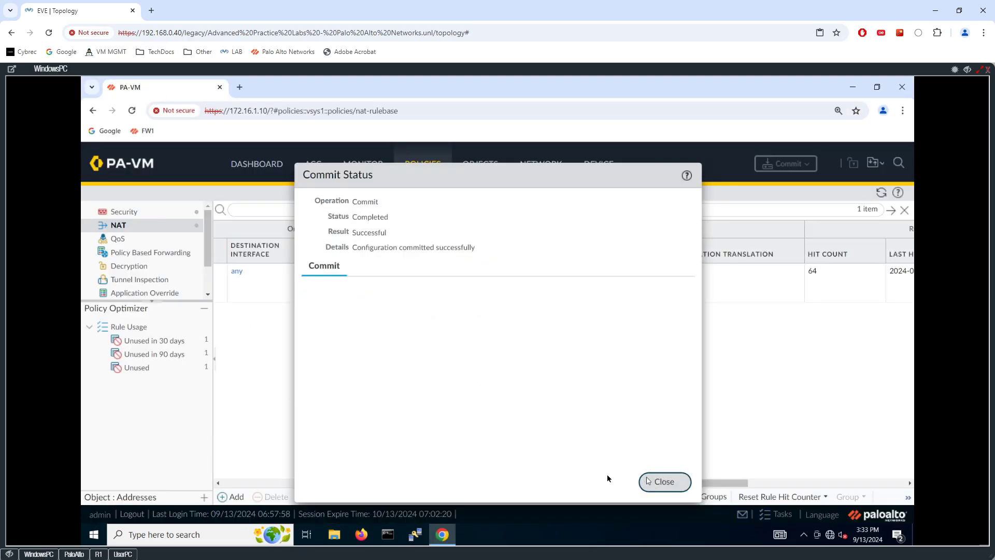
click(123, 554)
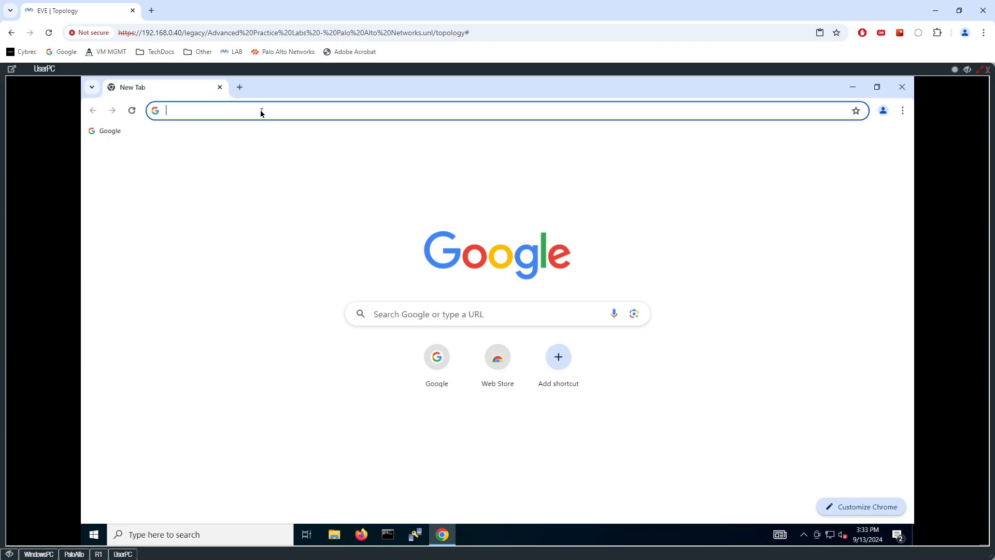
text(cybre)
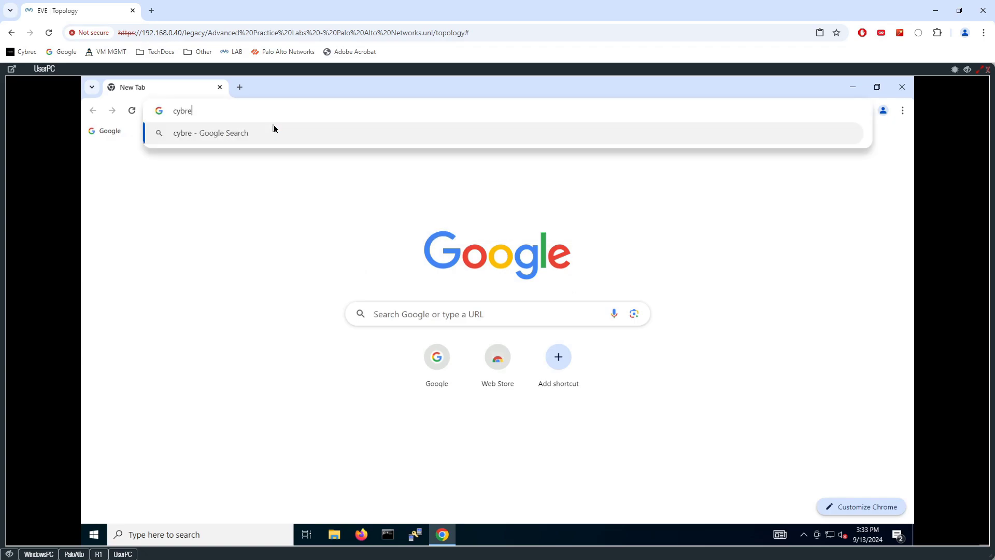
text(.com)
key(Return)
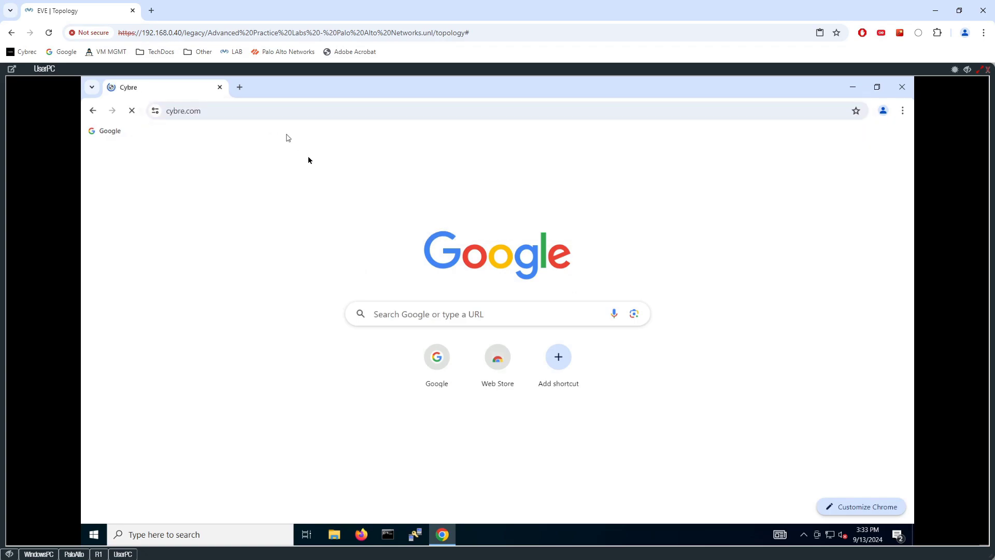
click(188, 113)
click(219, 110)
text(c)
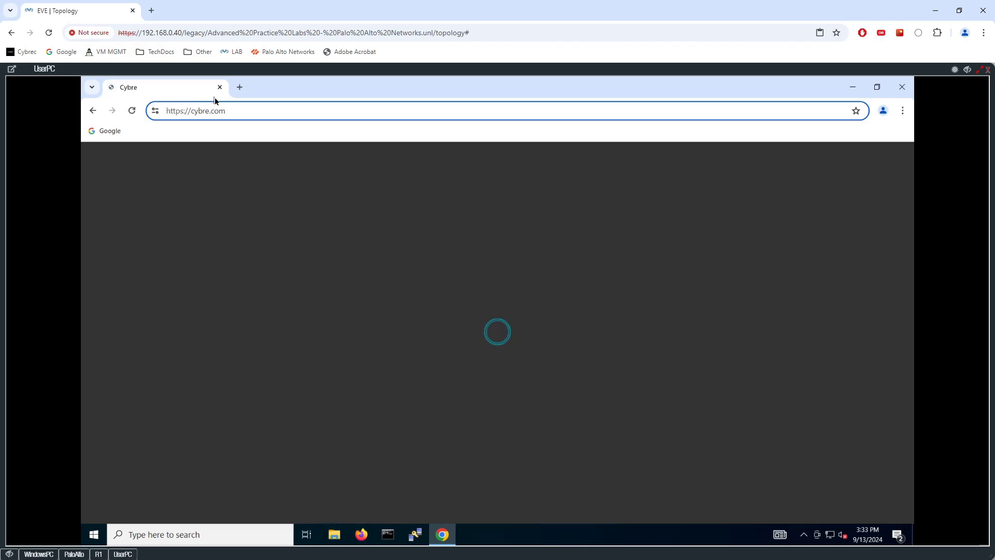
key(Return)
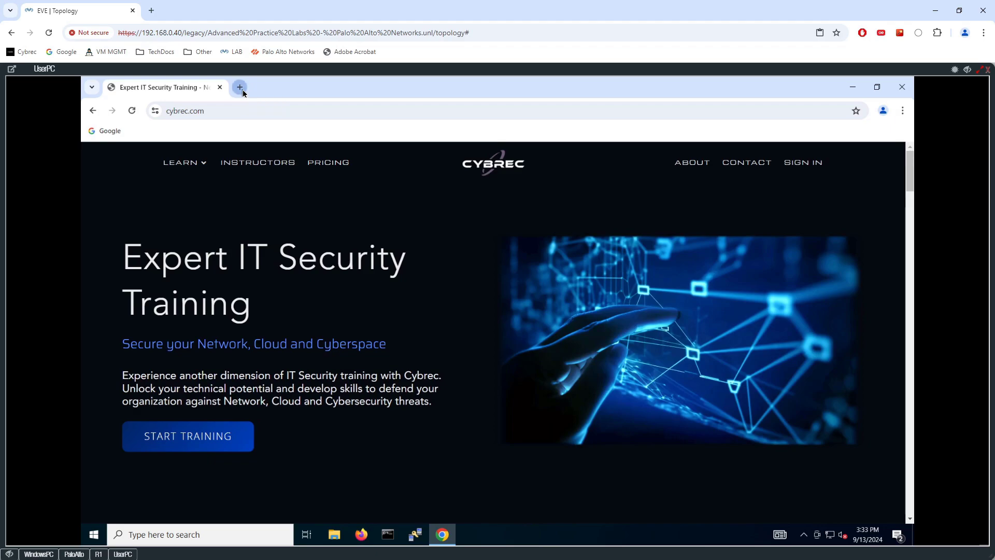
- Load edition.cnn.com in a new tab, then return to the firewall management console
click(240, 88)
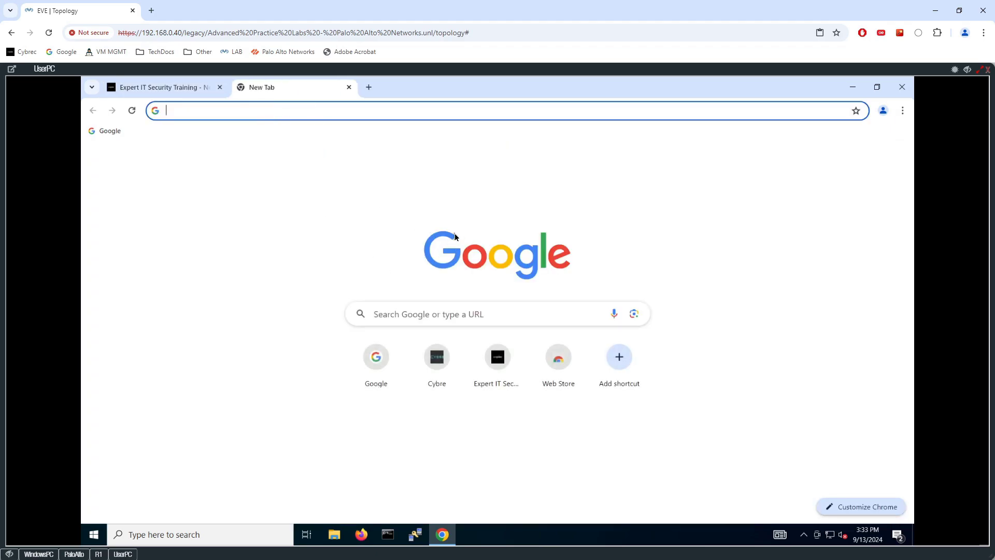
text(cnn.com)
key(Return)
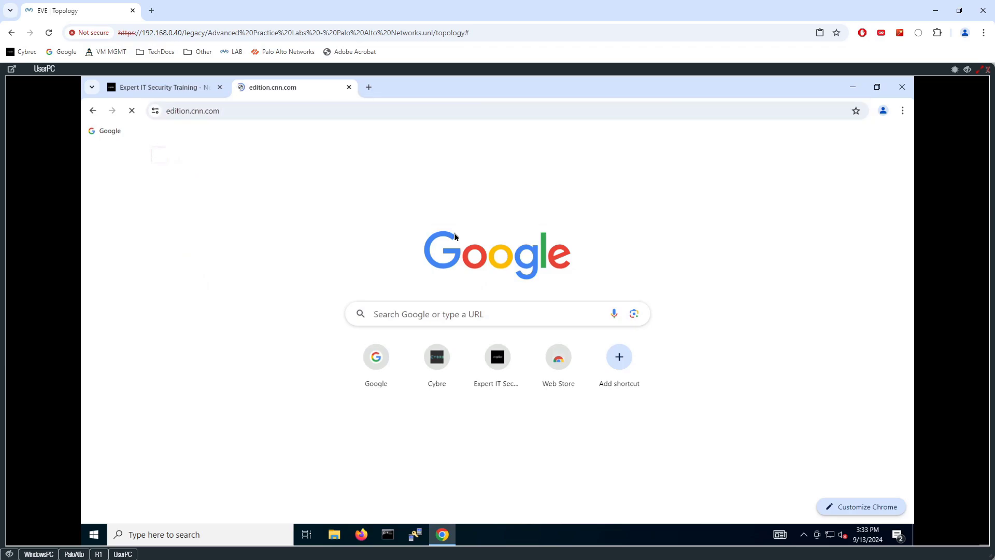
scroll(385, 208, down, 4)
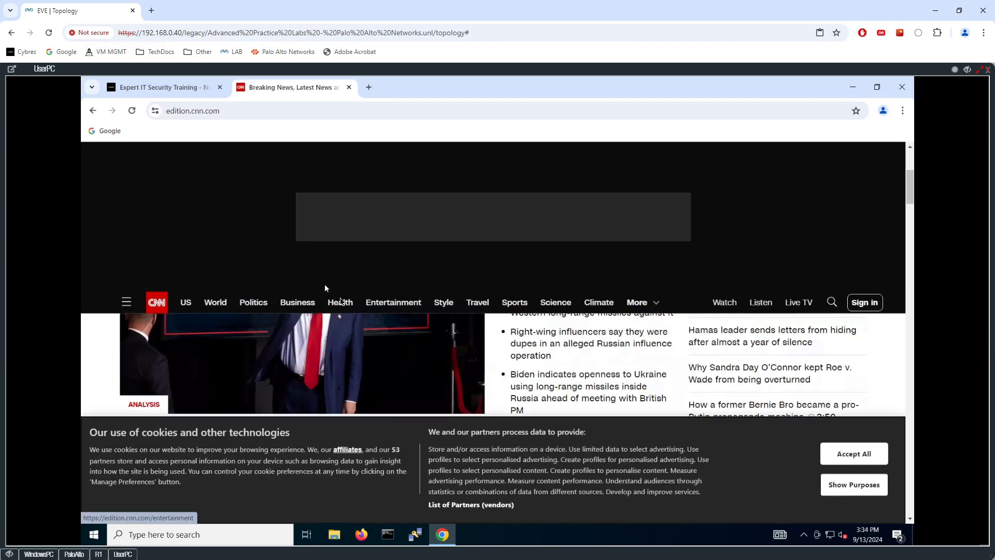
scroll(326, 289, up, 3)
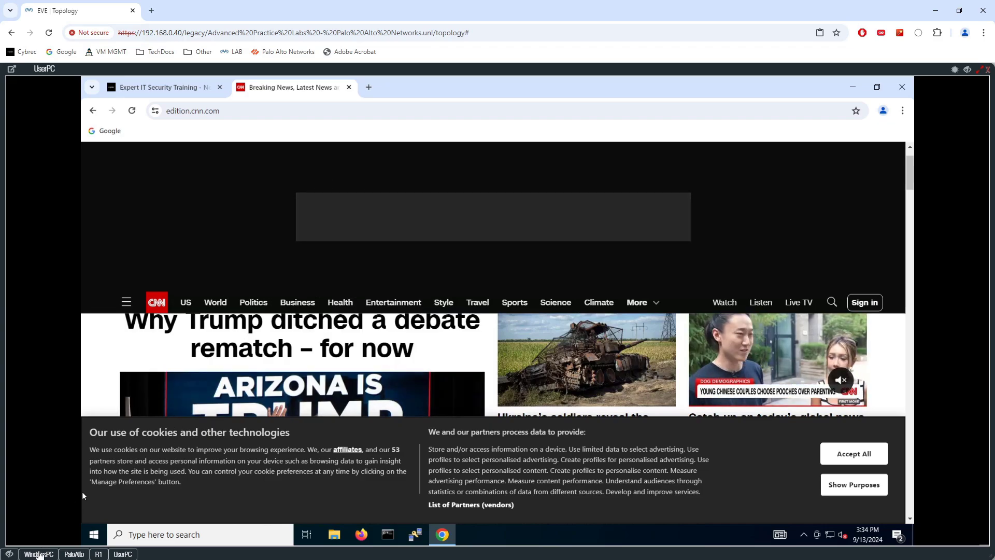
click(39, 554)
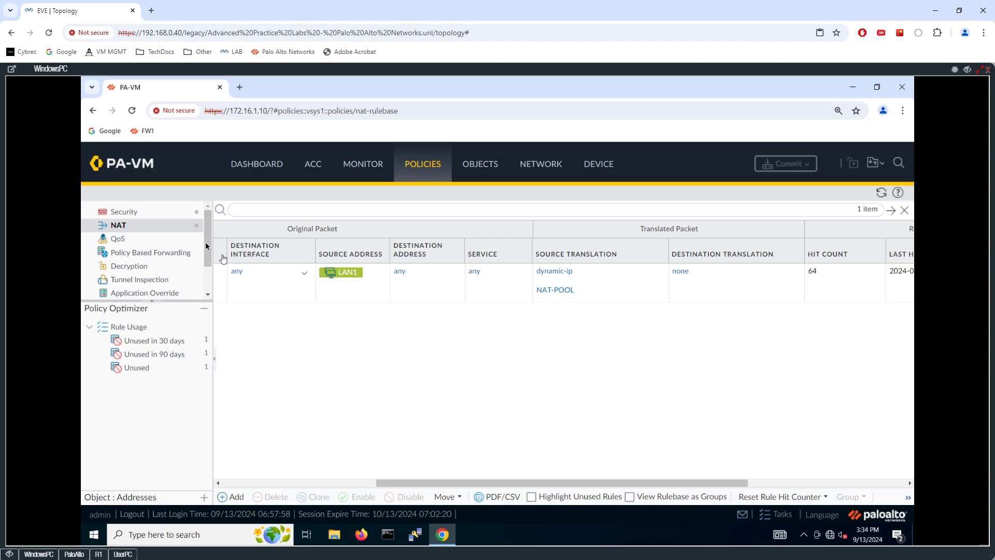
- Refresh hit counts: NAT rule at 525, INOUT-DNS at 392 and INOUT-WEB at 606
click(881, 192)
drag(719, 485, 825, 483)
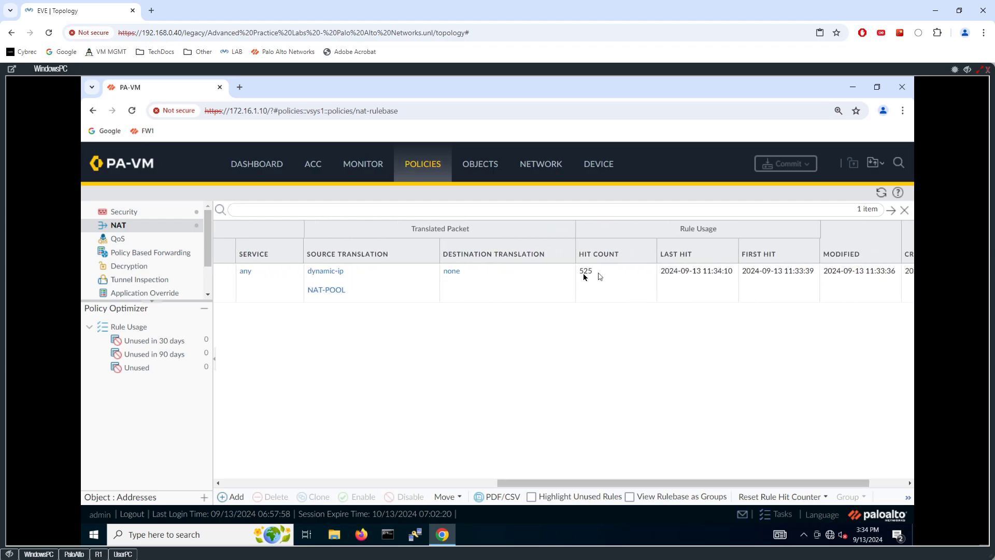
click(116, 211)
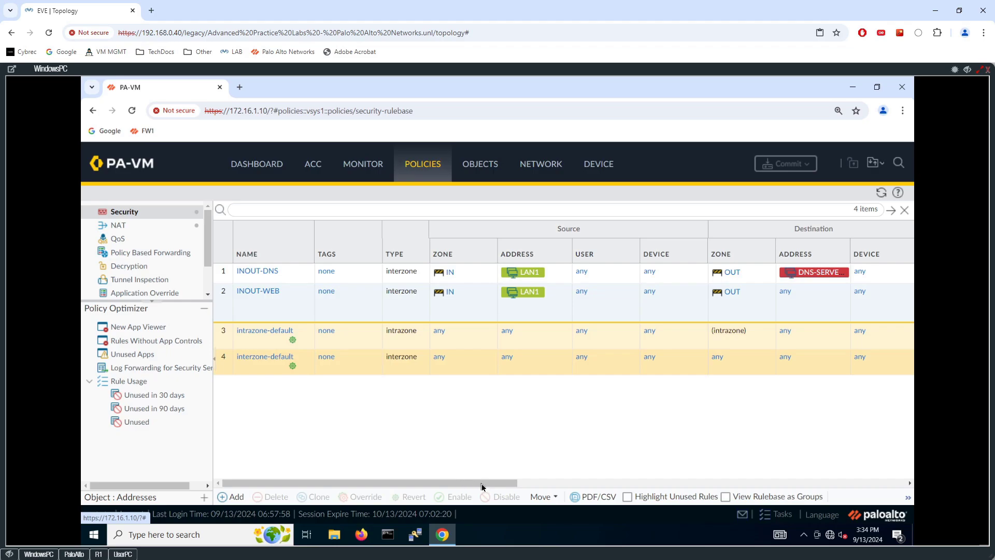
drag(481, 484, 569, 483)
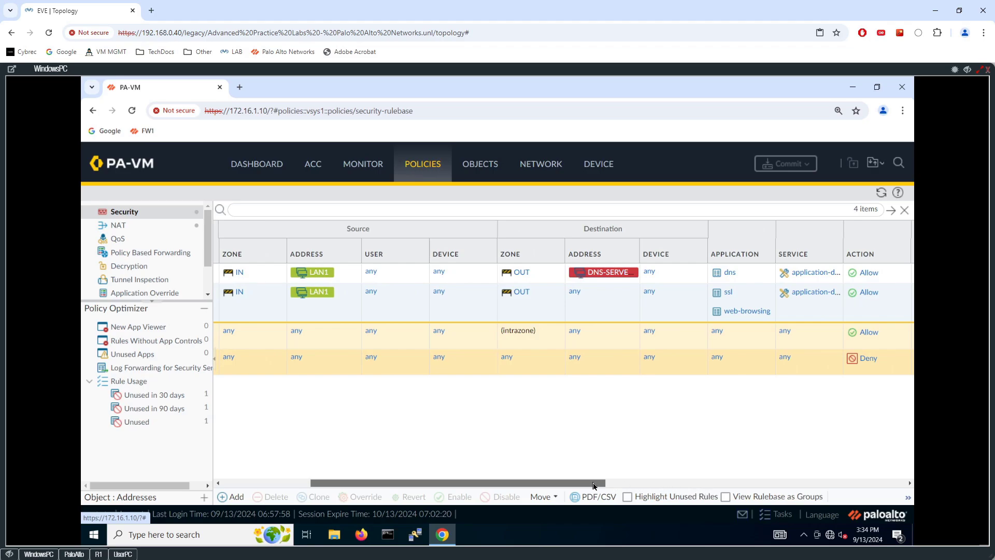
scroll(595, 485, right, 5)
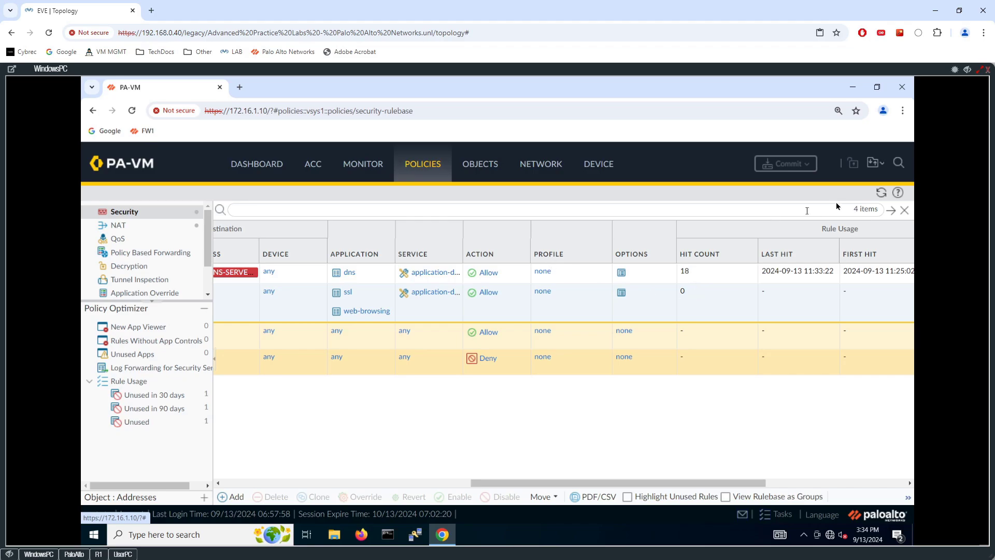
click(881, 192)
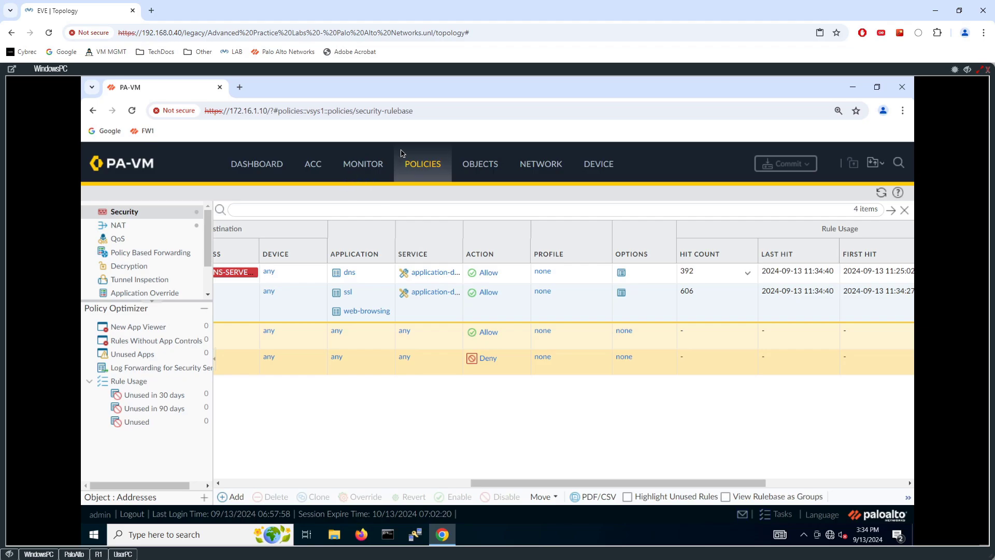
click(363, 165)
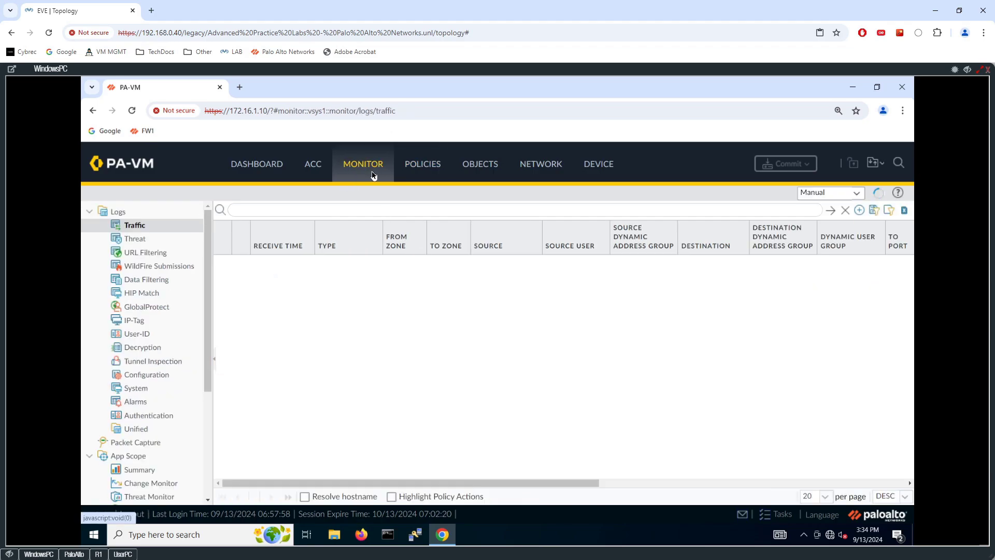
drag(209, 233, 205, 352)
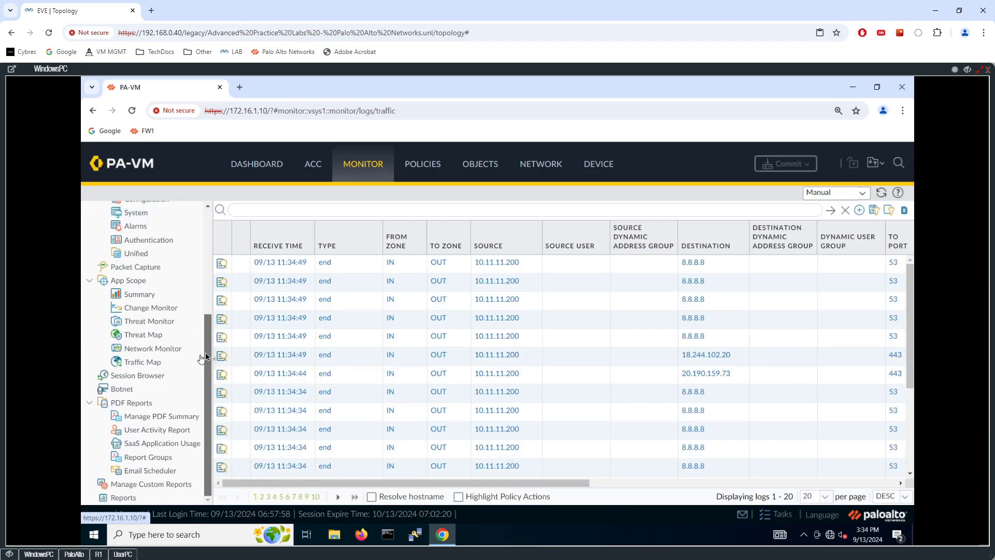
click(138, 376)
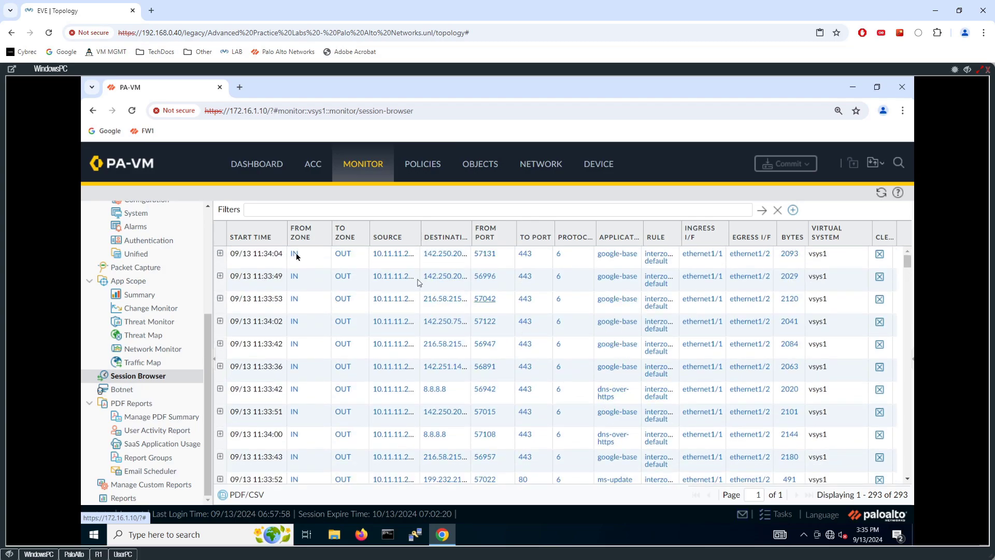
scroll(163, 250, up, 1)
scroll(163, 250, up, 5)
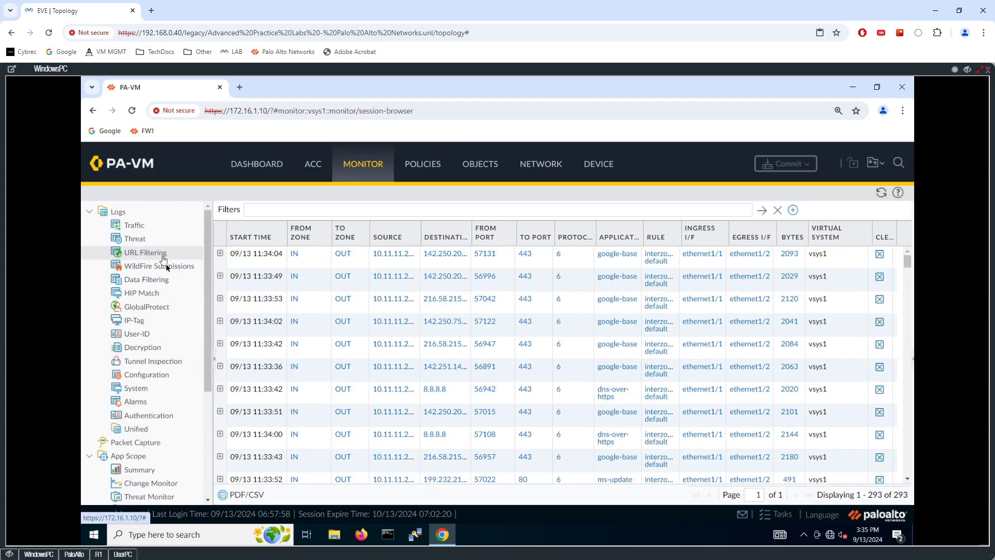
click(147, 227)
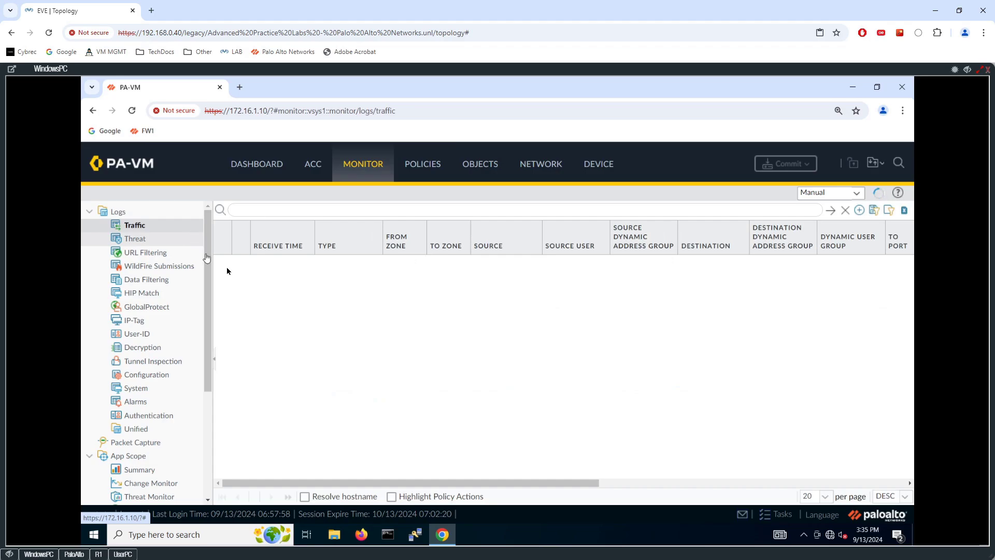